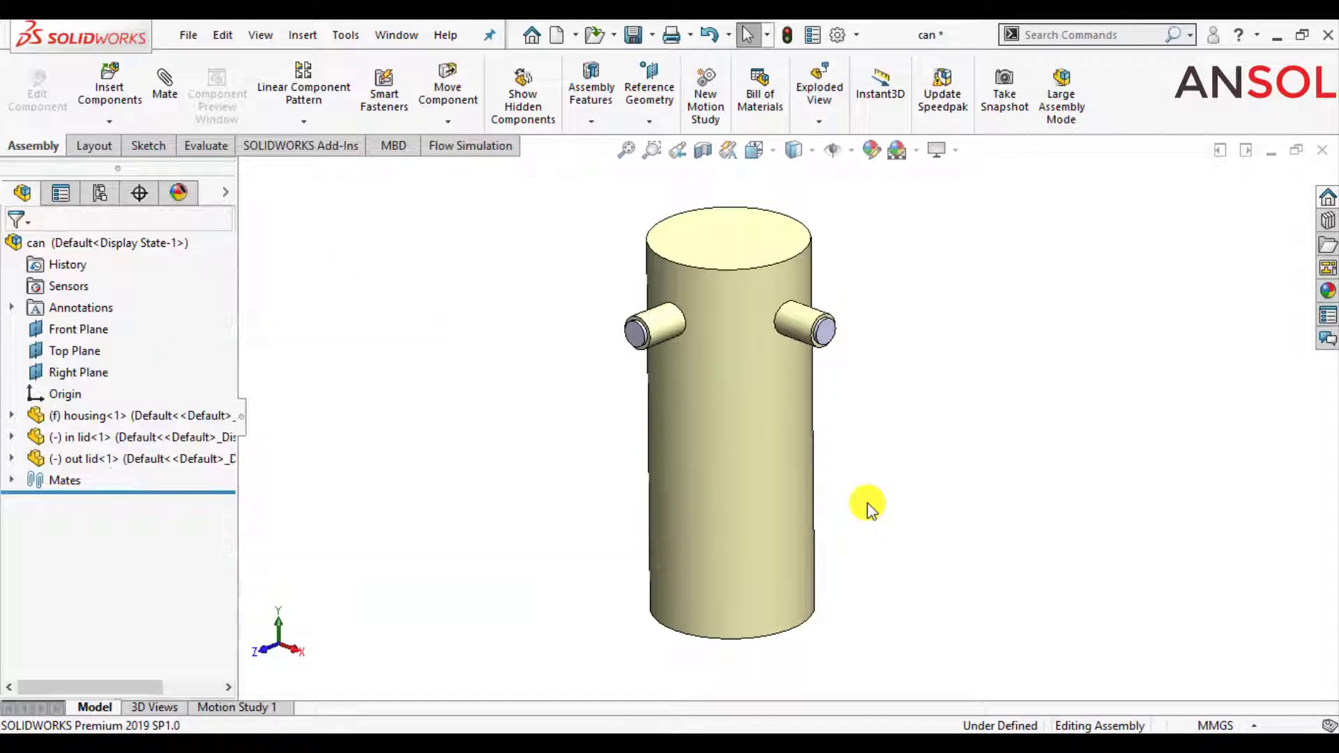
- Open the housing part and inspect its interior from above
click(718, 397)
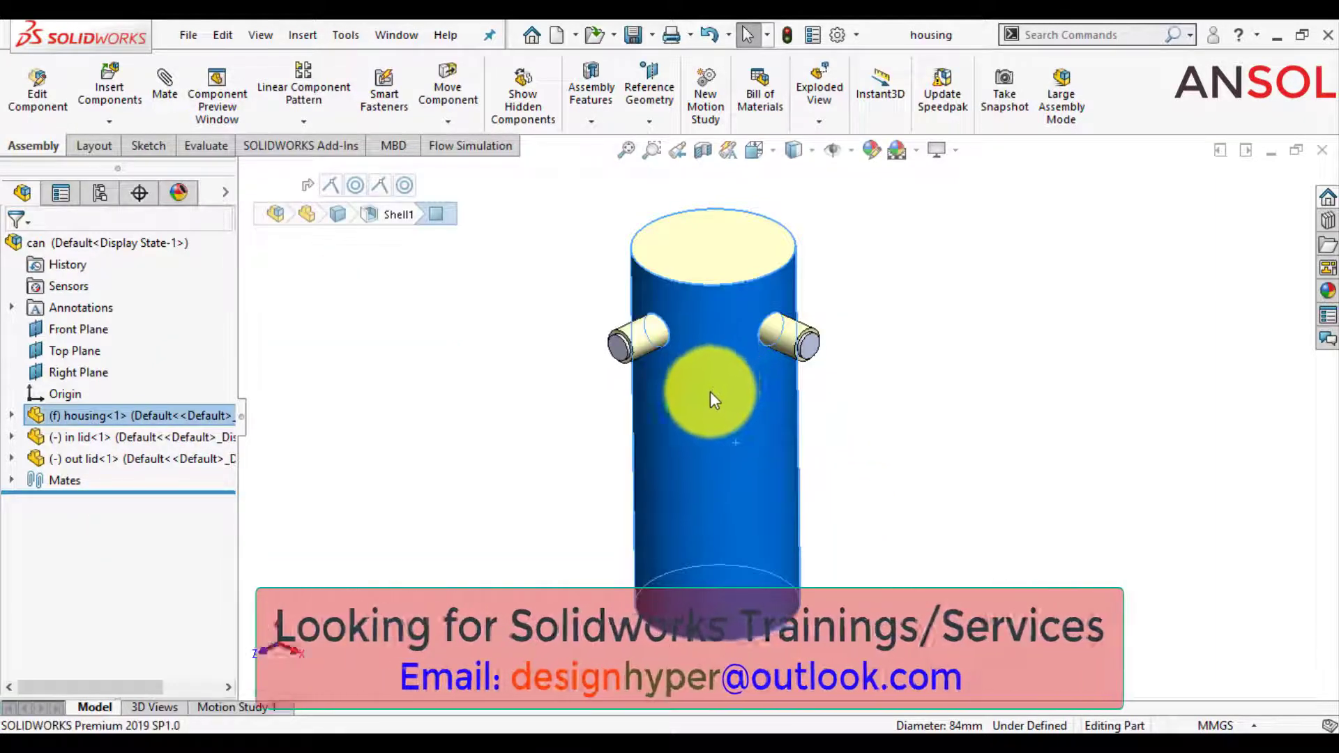
click(710, 391)
middle_drag(707, 399, 801, 263)
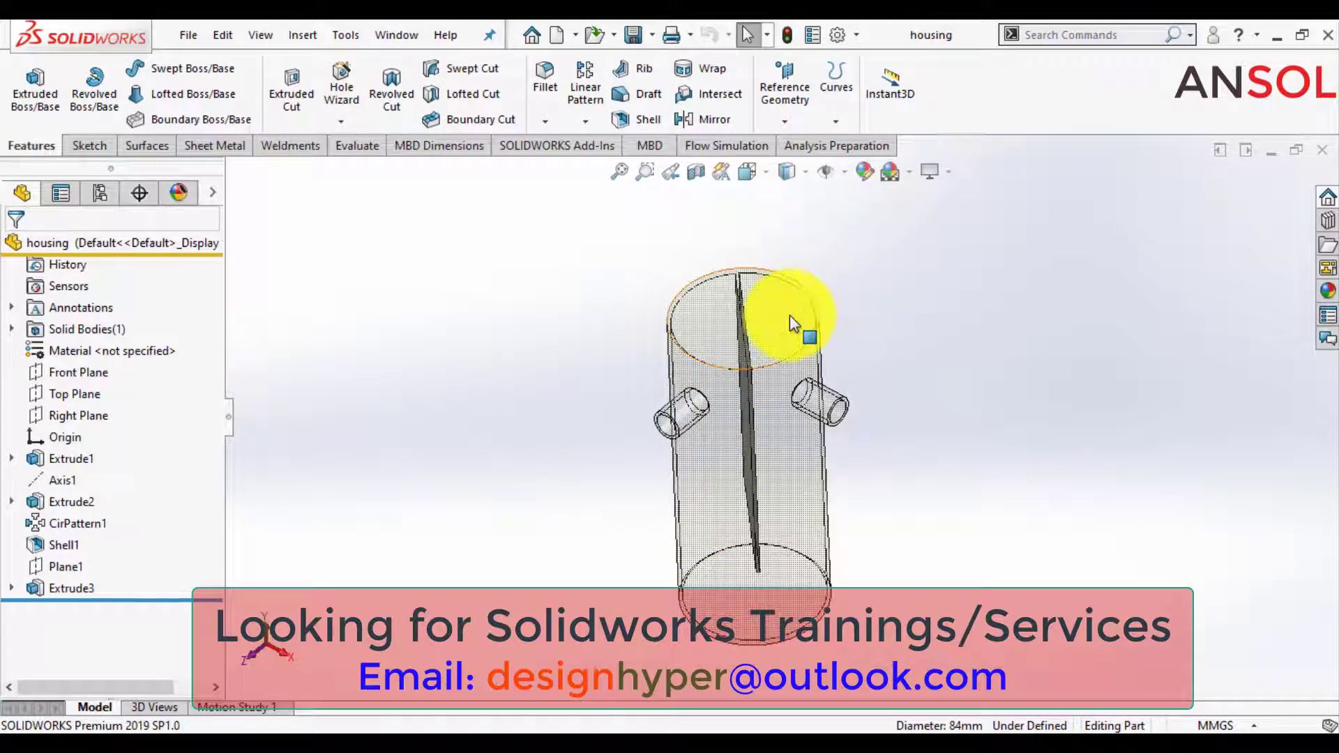
click(785, 488)
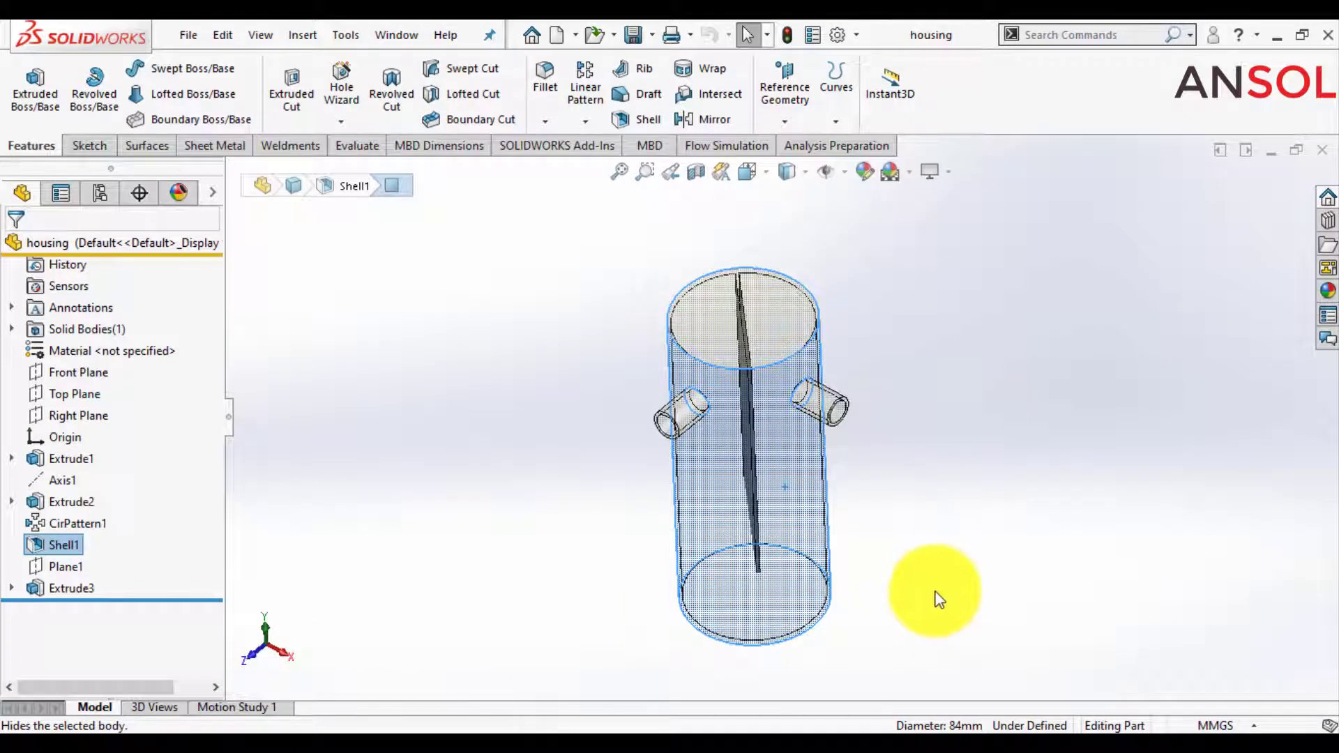
click(860, 467)
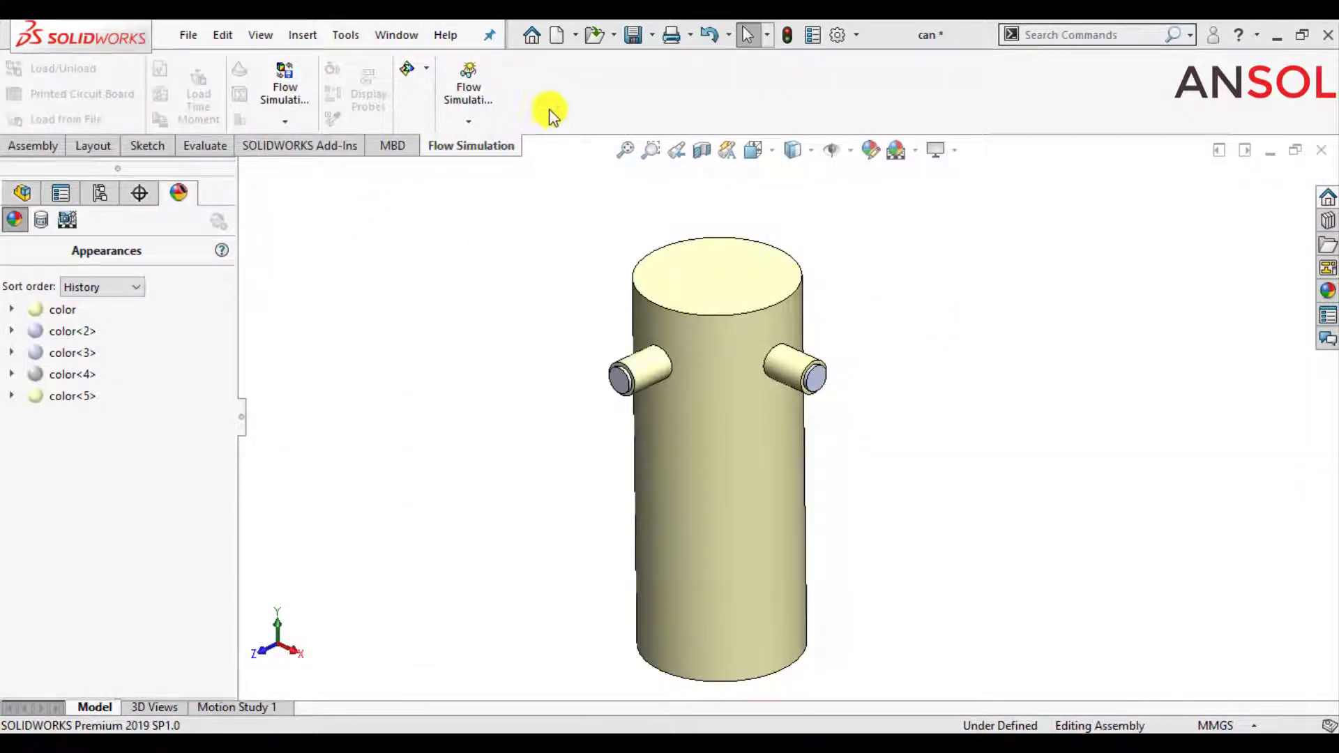
- Show the Flow Simulation Main toolbar and start a wizard project named Project(1) using the current configuration
right_click(566, 96)
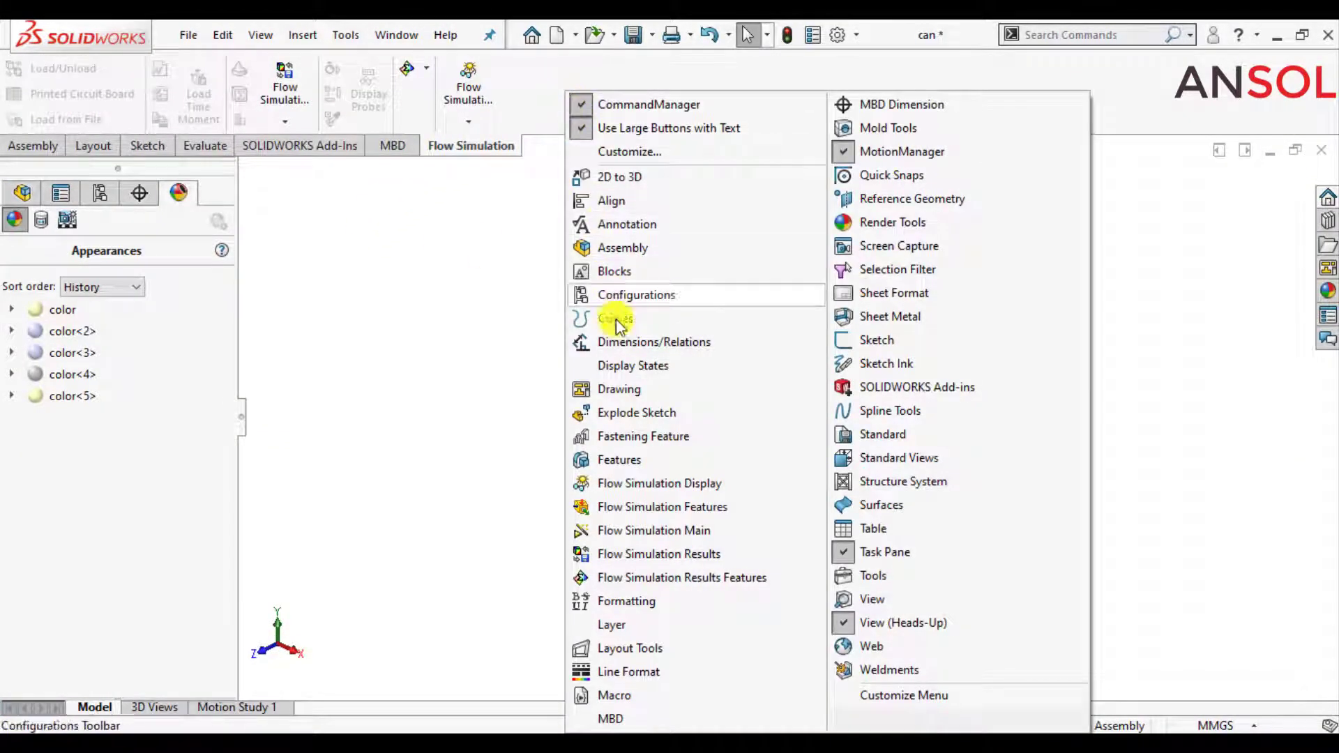
click(651, 530)
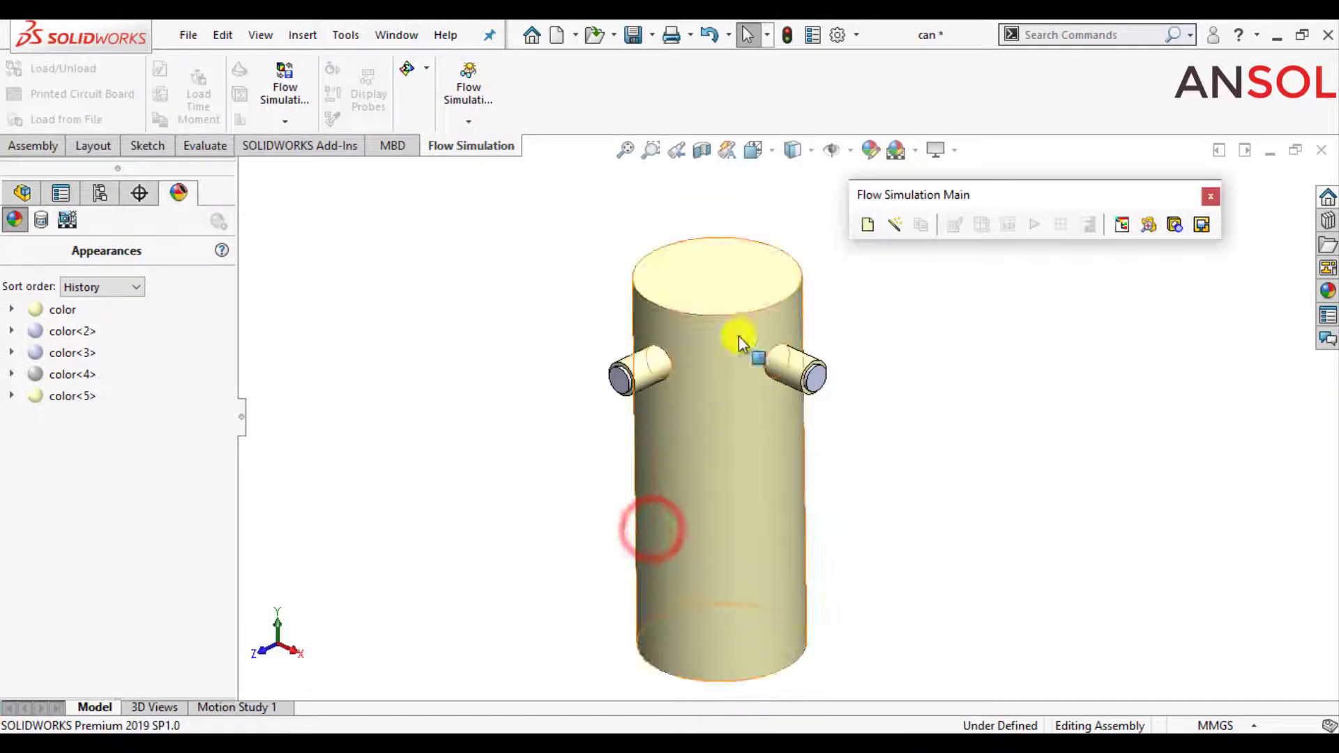
click(899, 224)
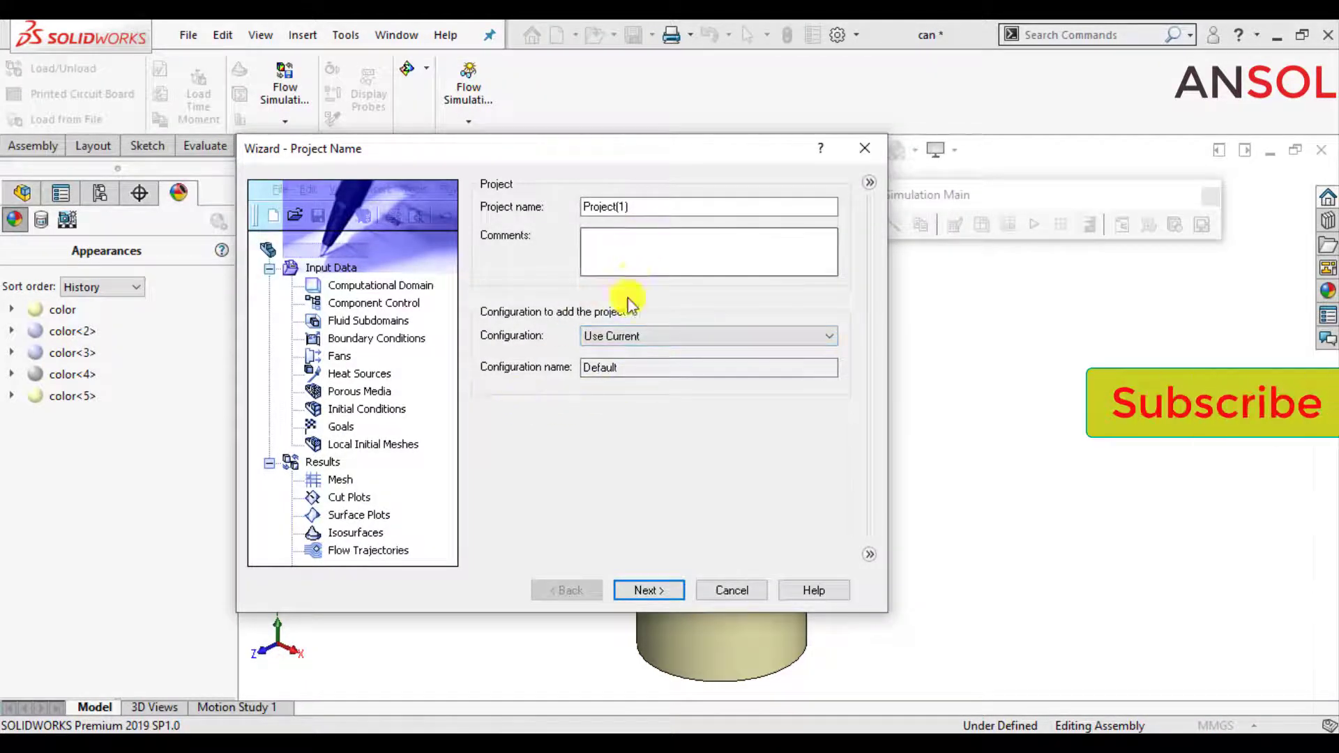
click(635, 591)
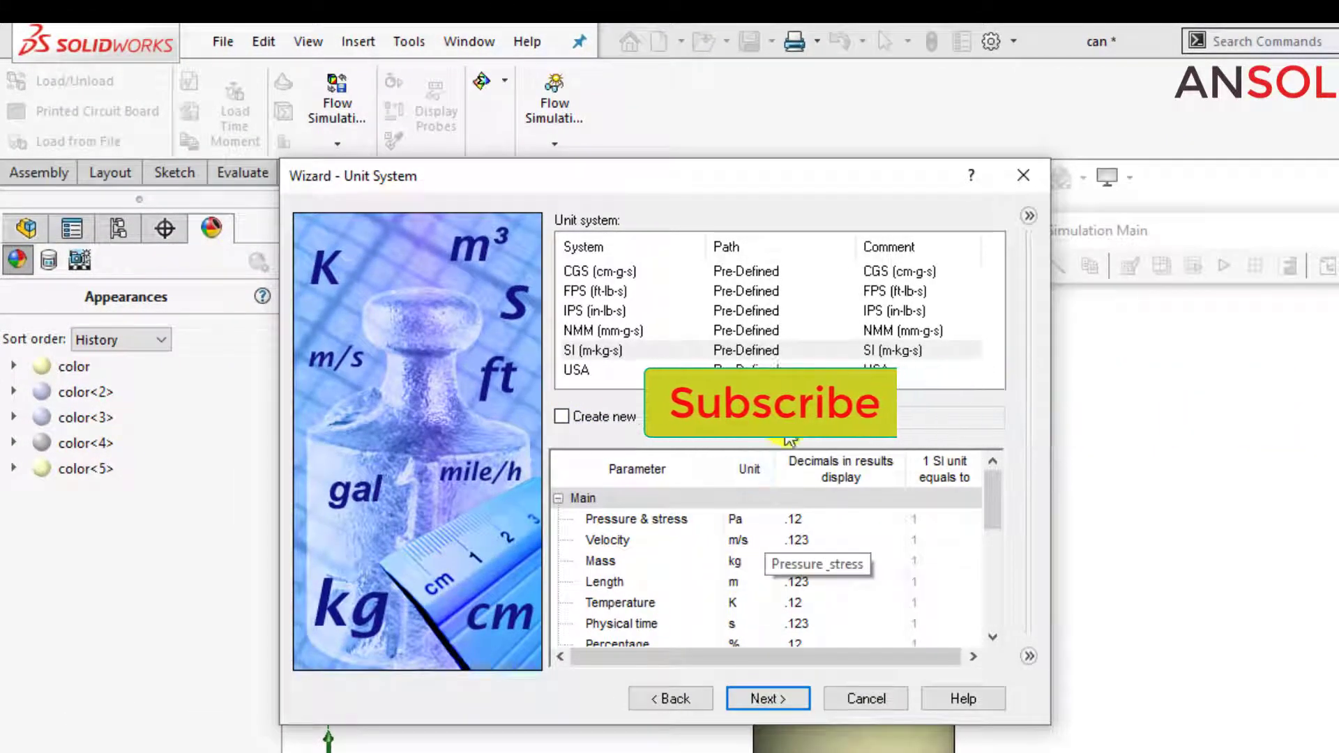
- Keep the SI unit system and set up an internal analysis with heat conduction in solids enabled
drag(987, 508, 986, 622)
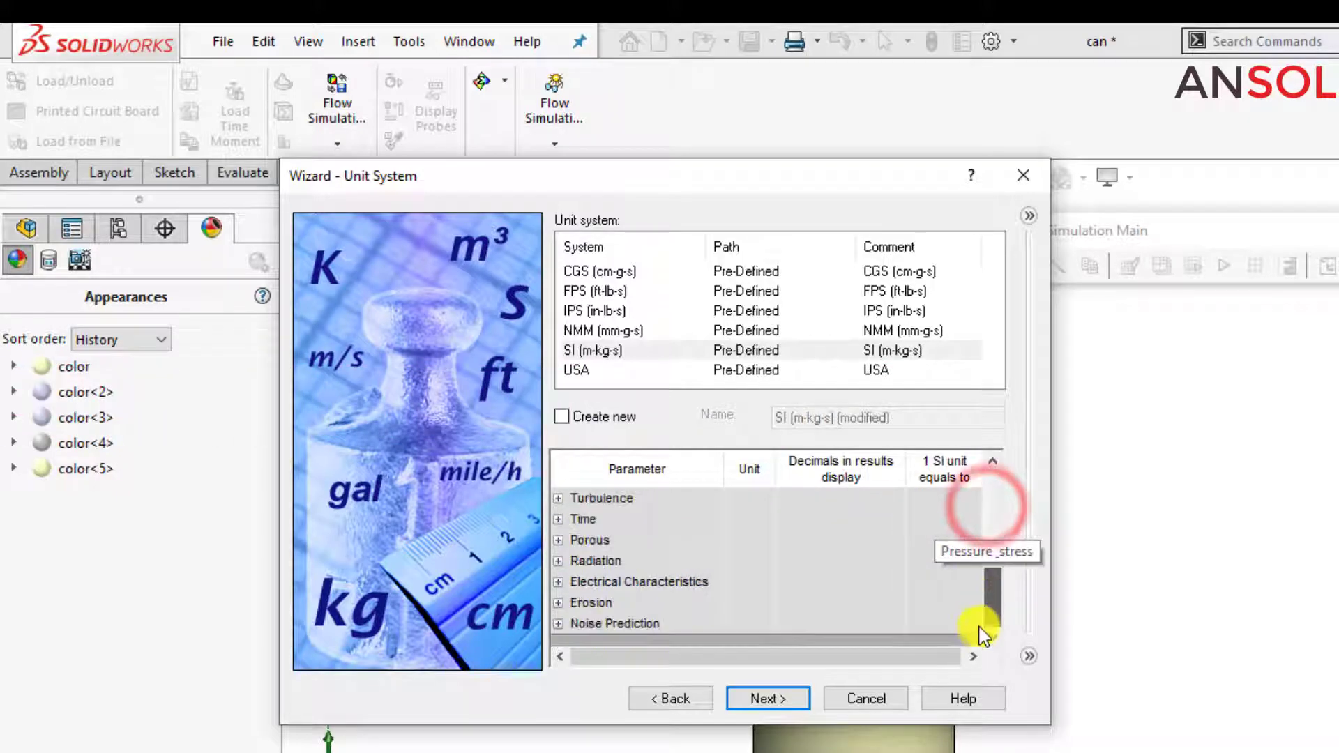
click(780, 699)
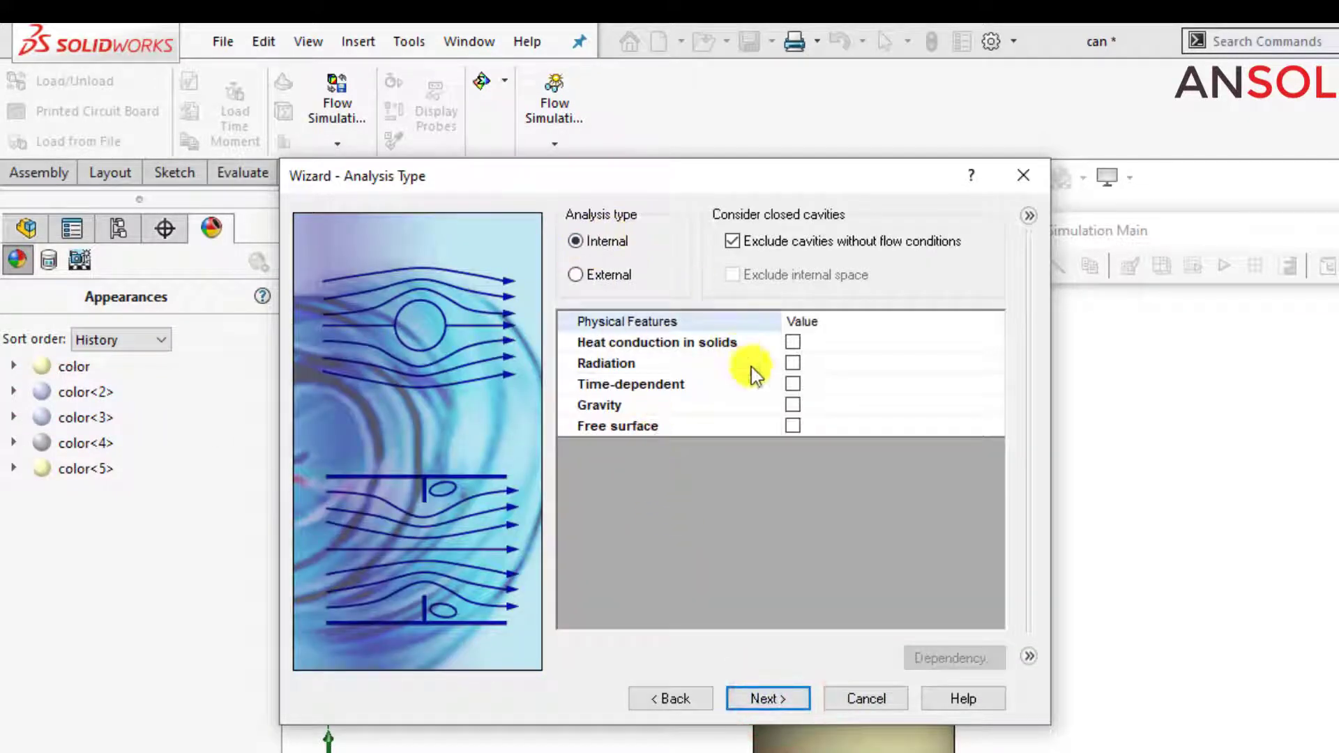
click(794, 343)
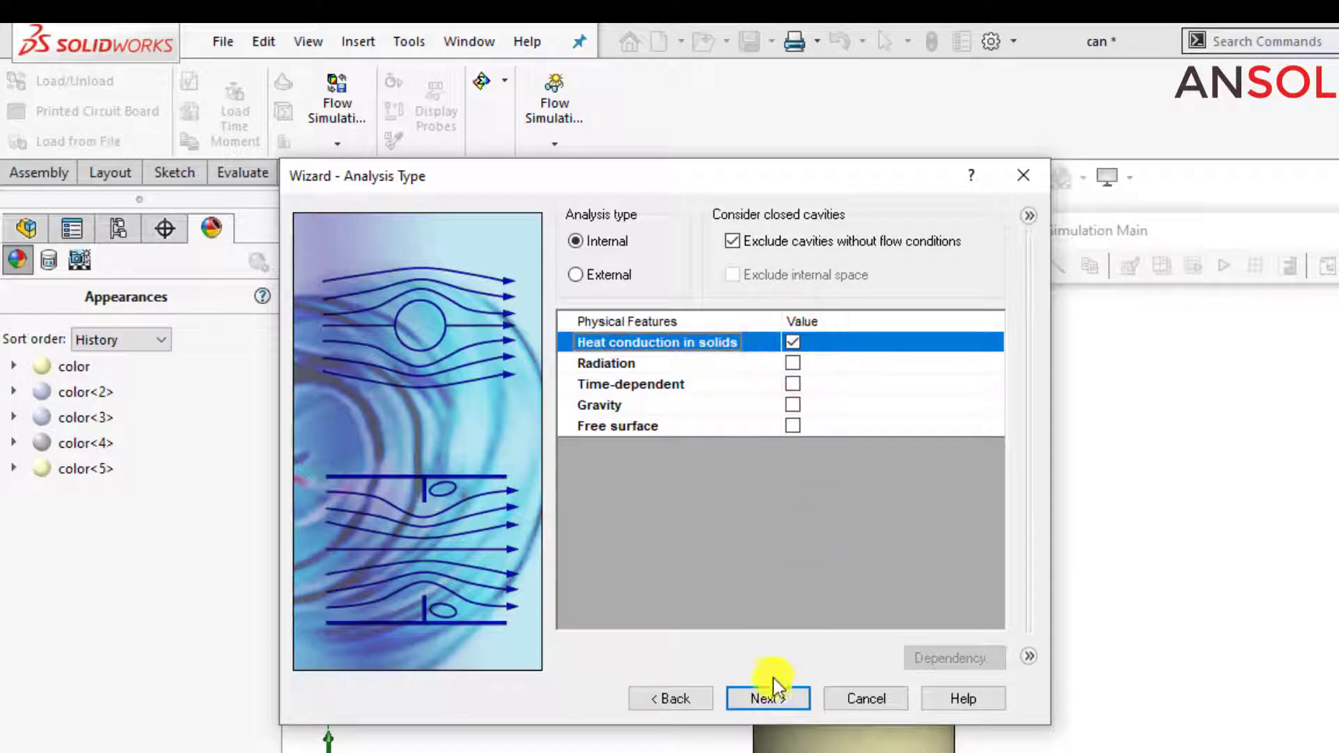
click(771, 698)
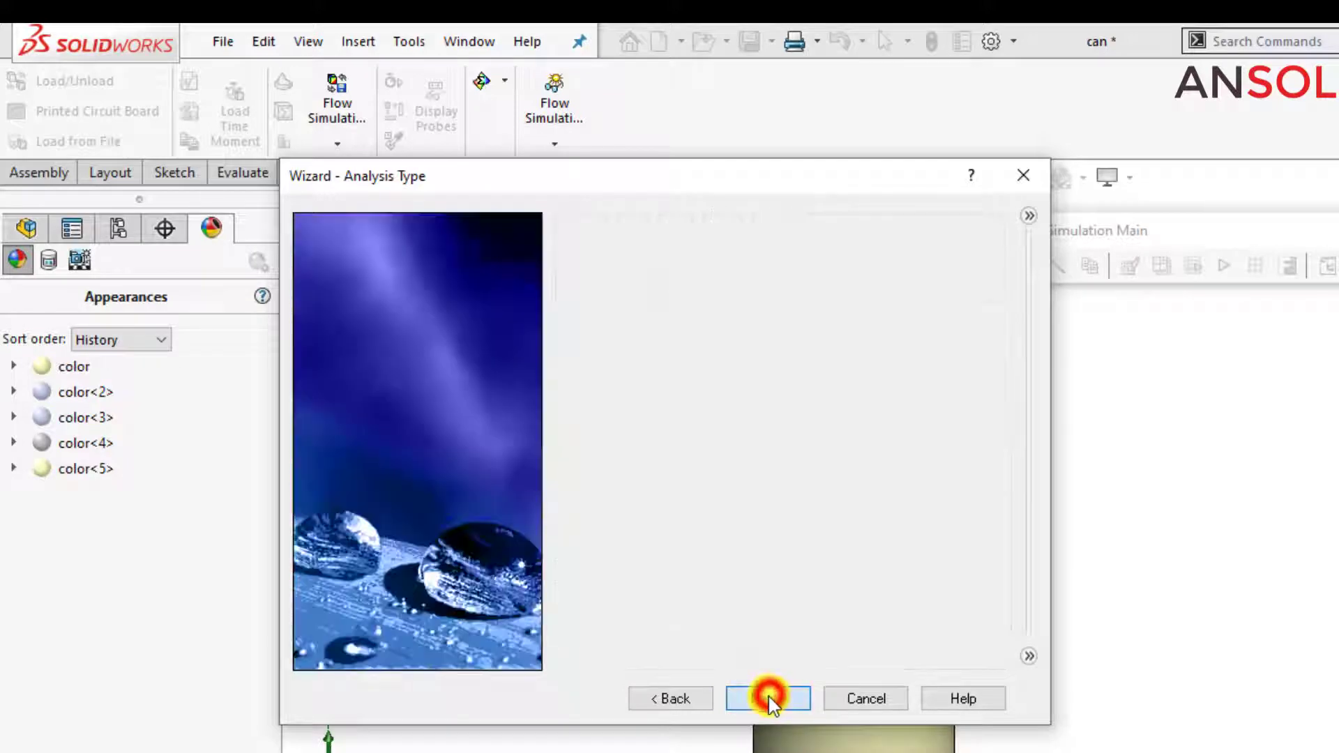
- Add the liquid Water as the project's default fluid, keeping the laminar and turbulent flow type
click(567, 270)
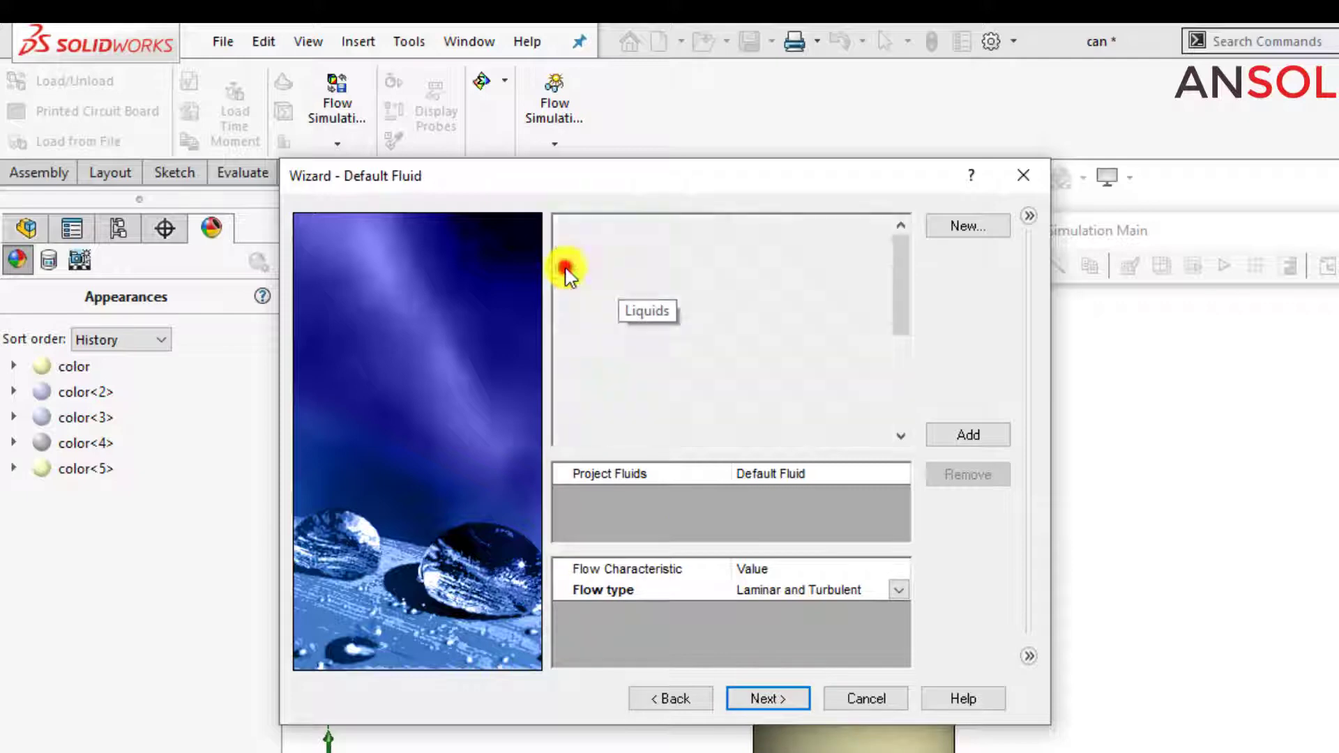
scroll(624, 394, down, 3)
click(620, 432)
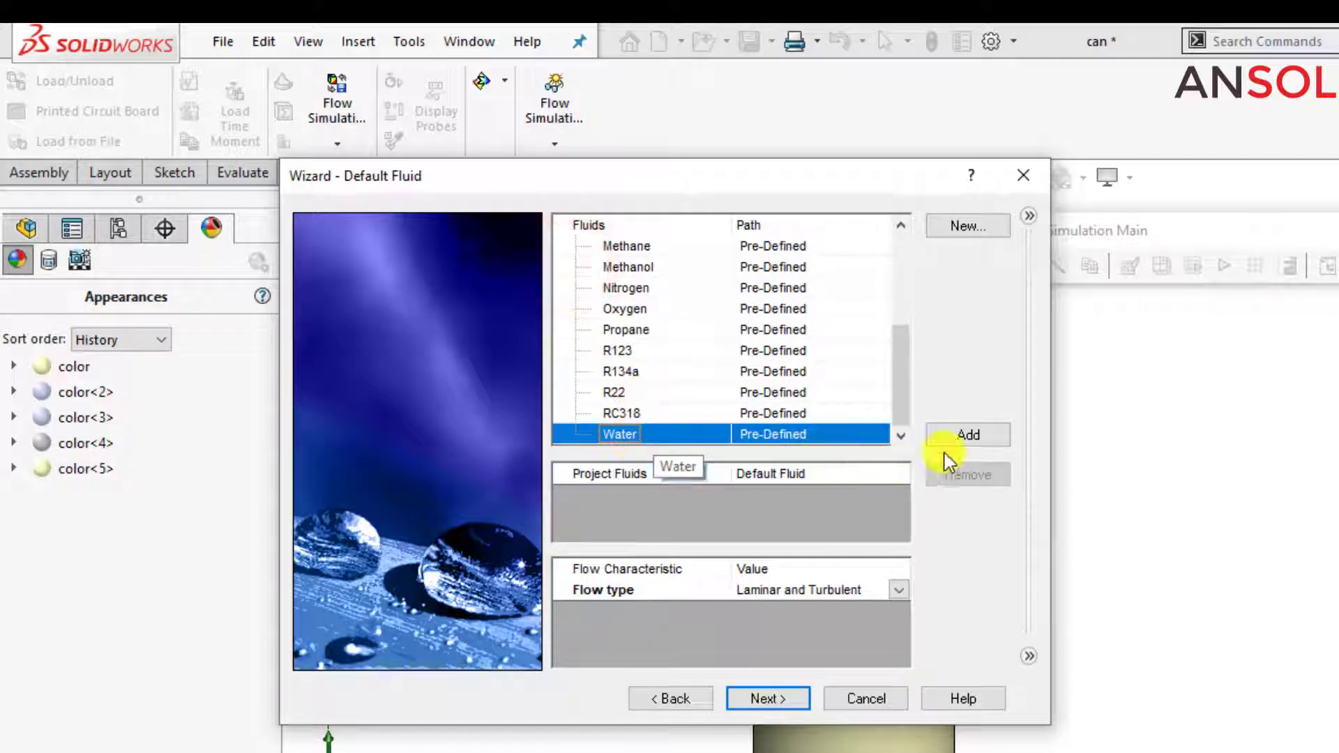
click(968, 435)
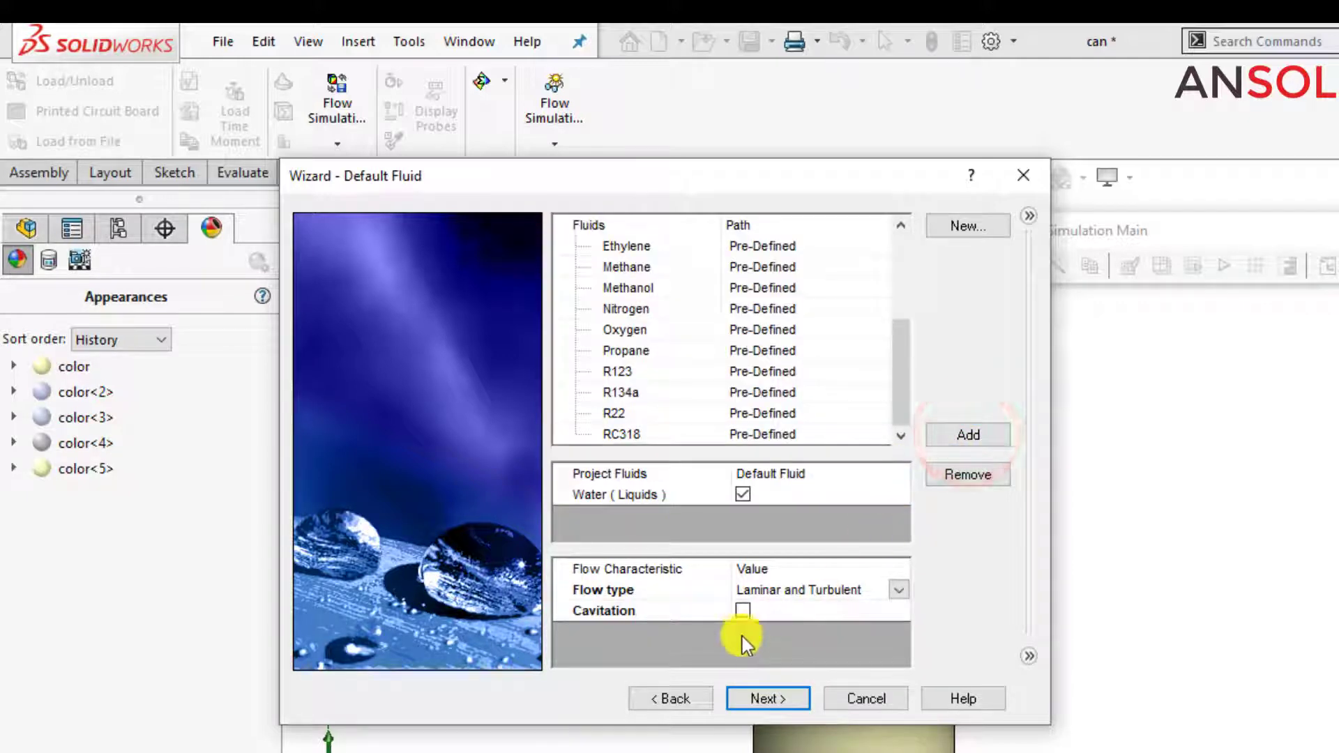
click(756, 701)
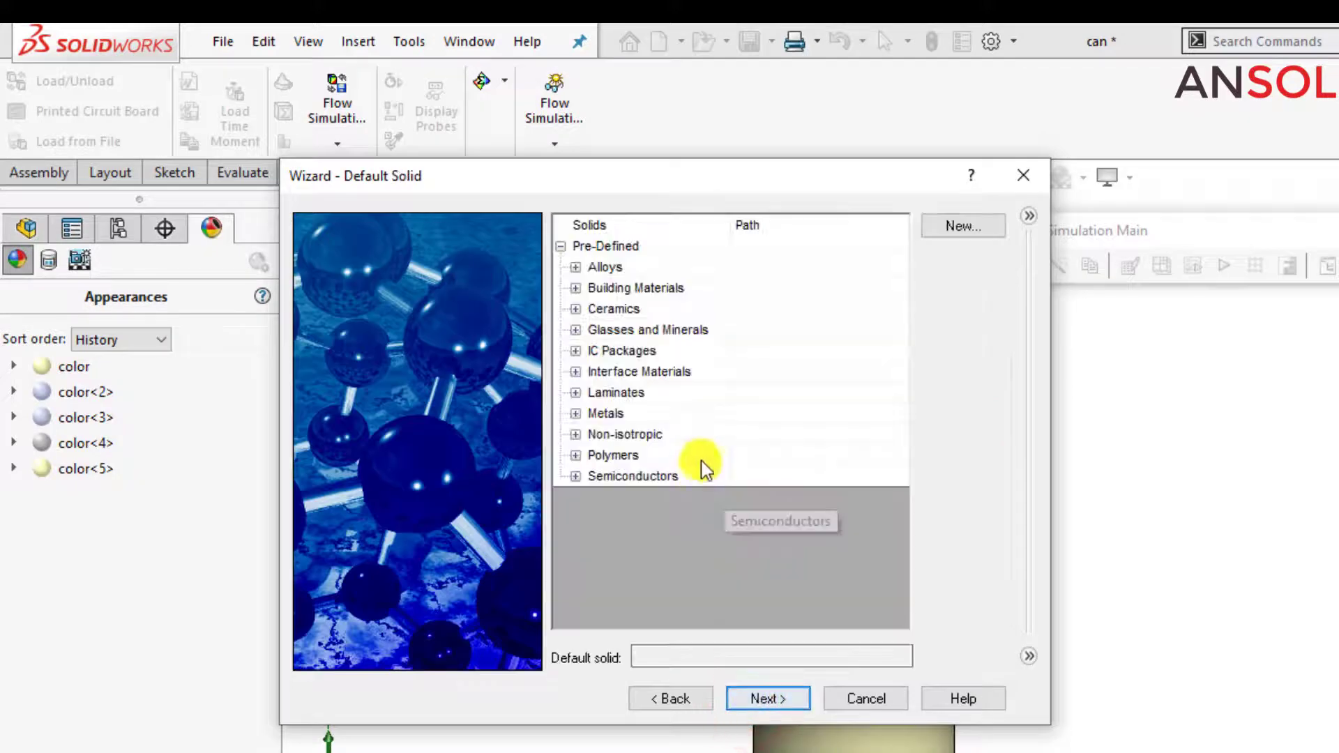
- Set Alloy 42 from the pre-defined alloys as the default solid
click(576, 269)
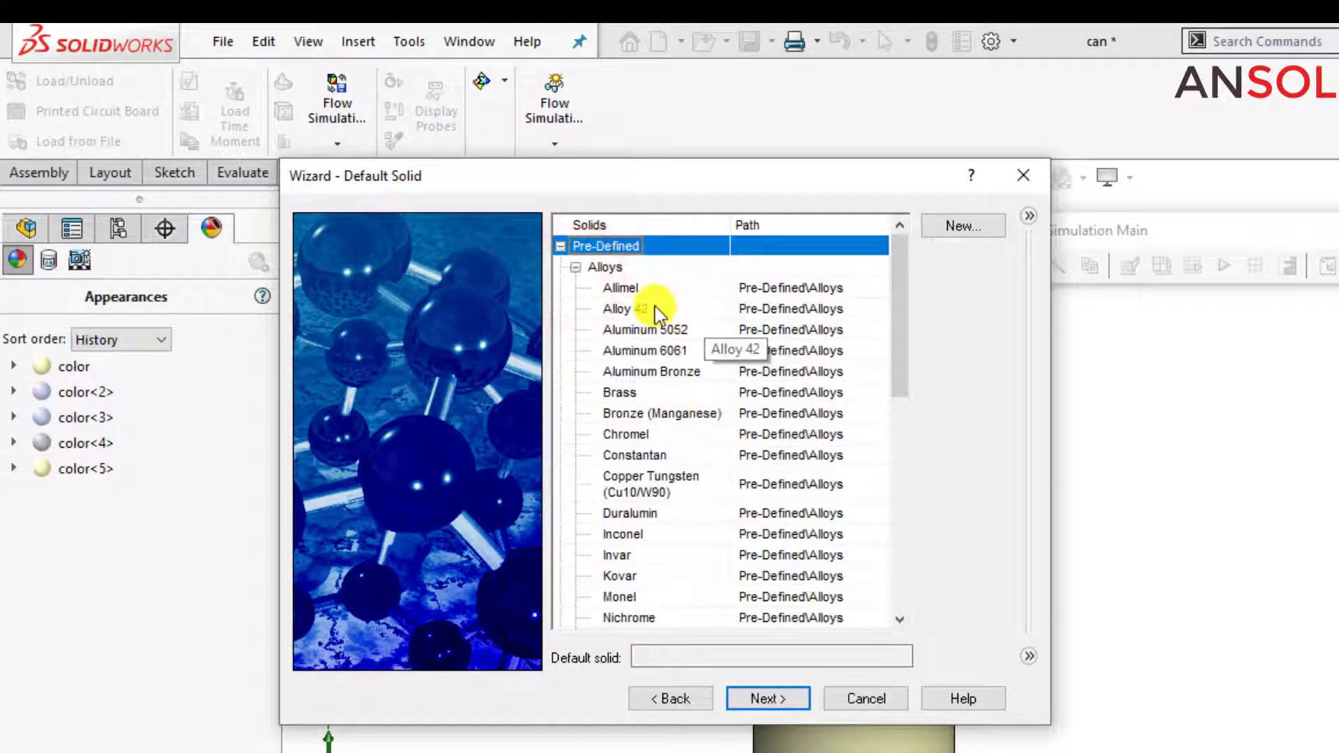
click(655, 309)
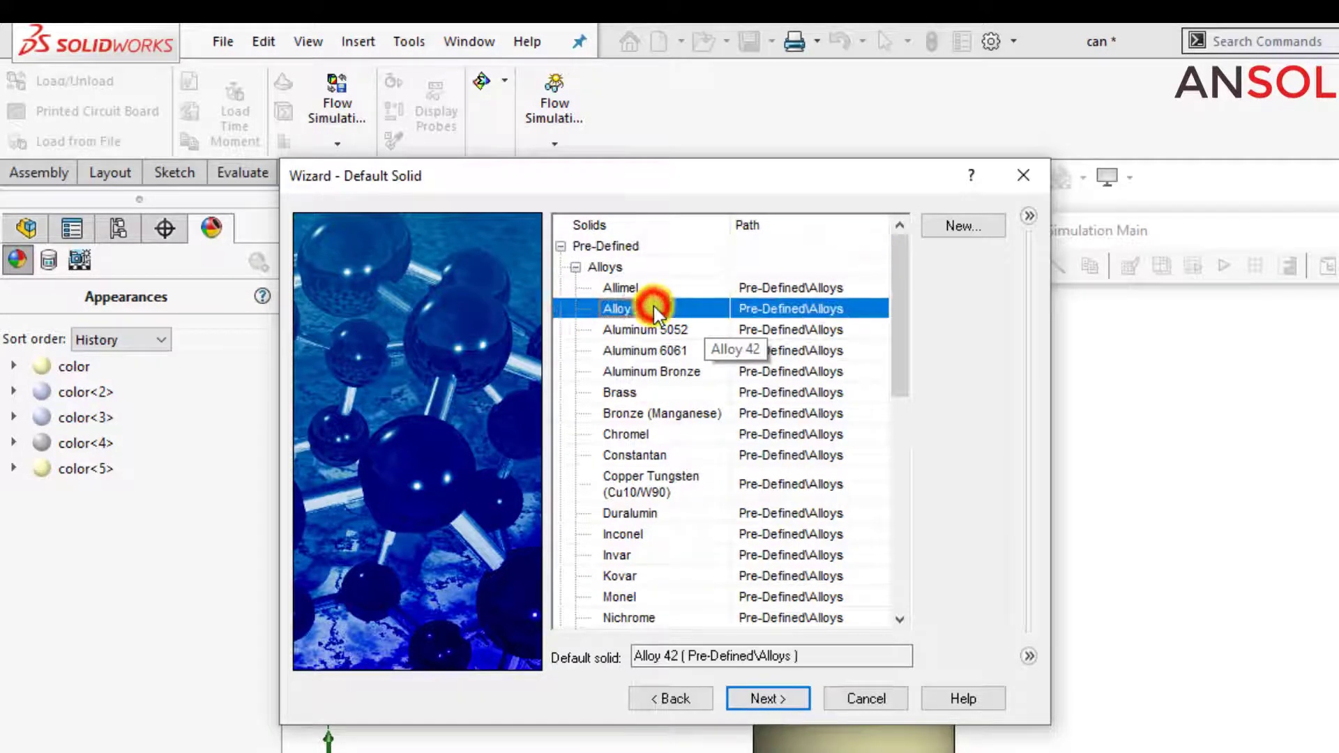
click(780, 700)
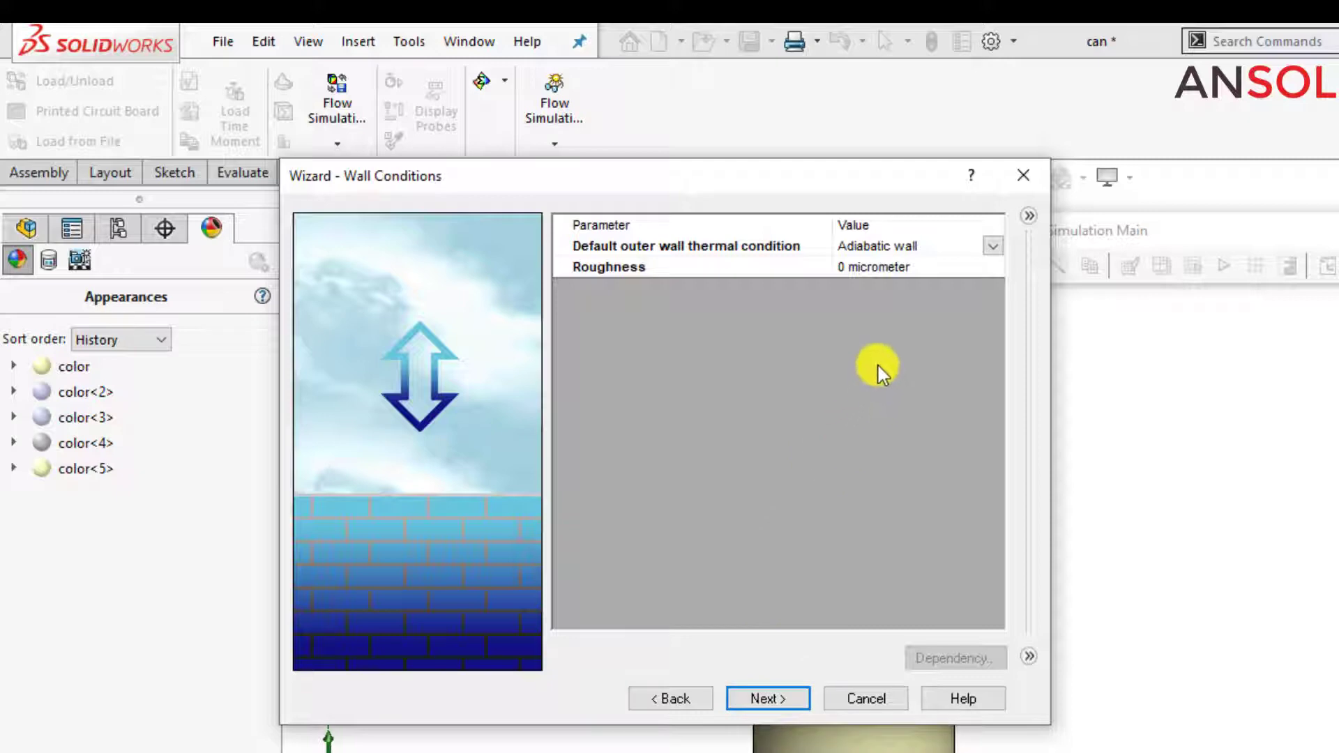
- Set the default outer wall thermal condition to Heat transfer coefficient, keeping its default parameter values
click(989, 248)
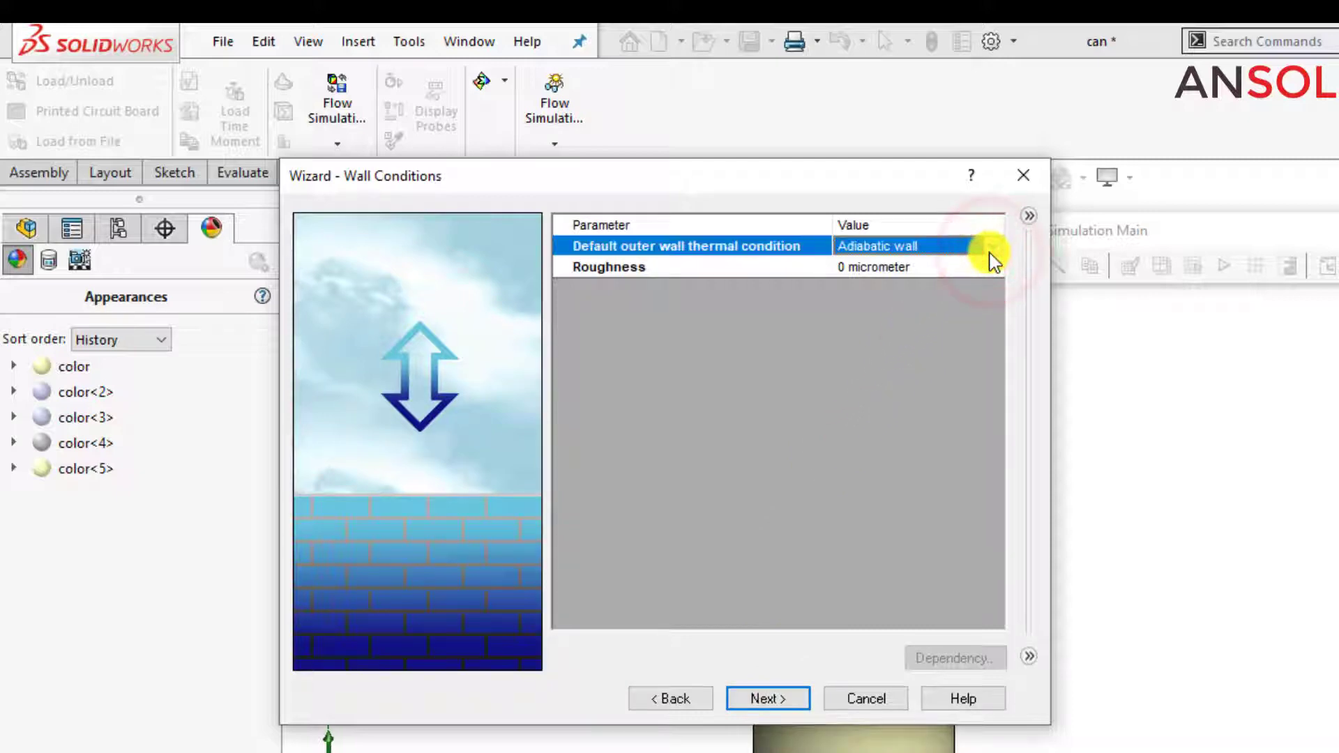
click(990, 258)
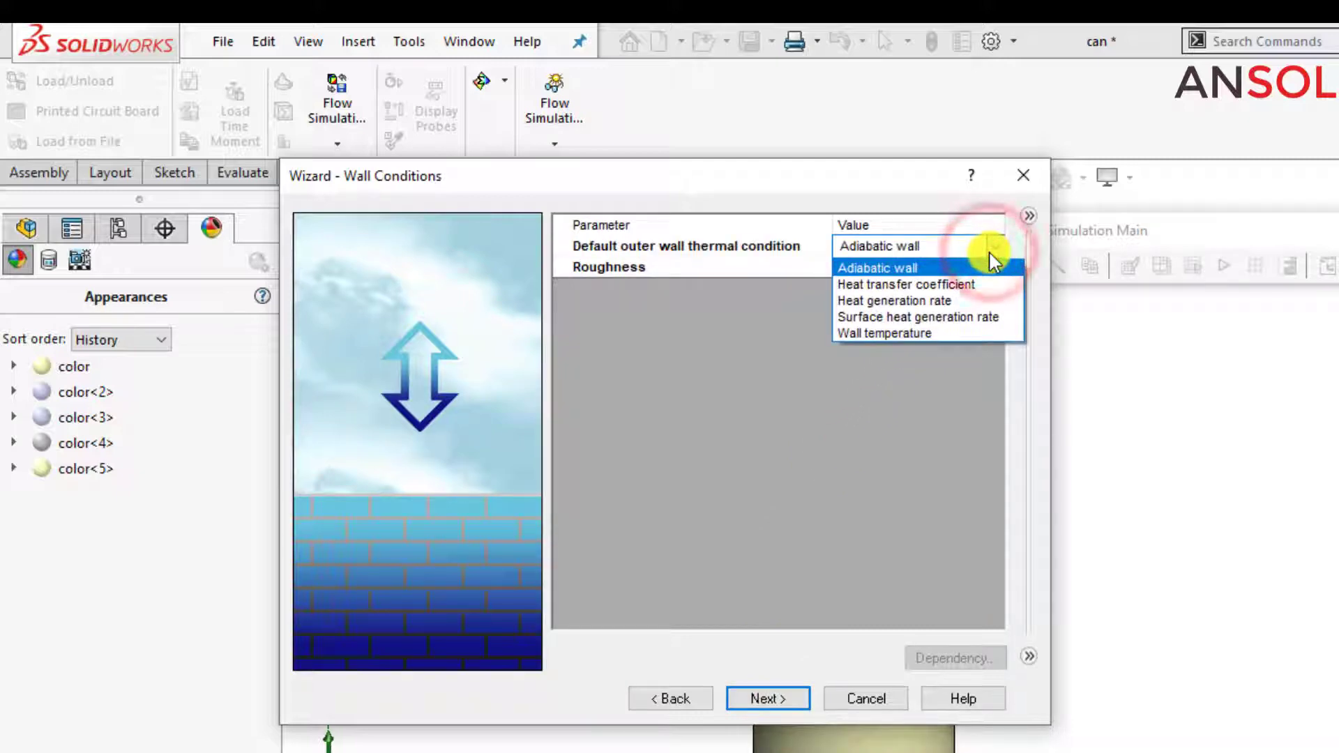
click(950, 285)
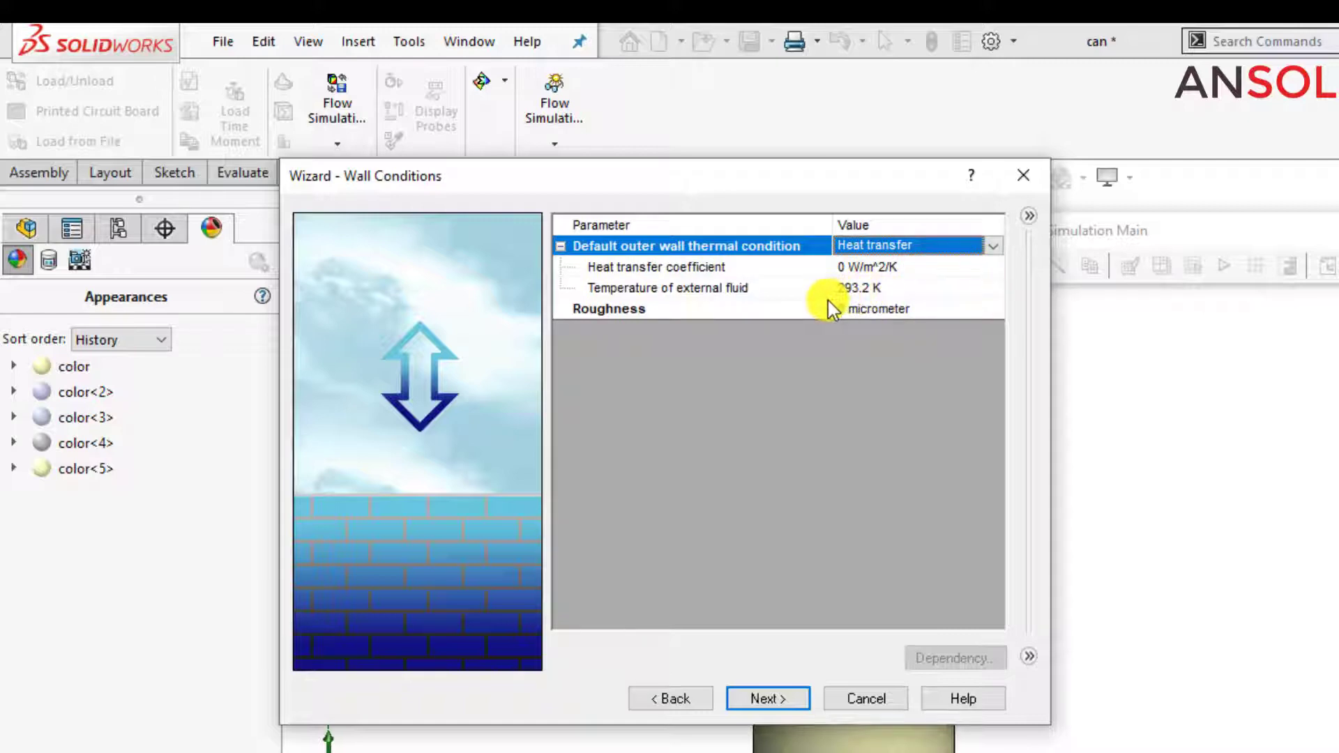
click(769, 699)
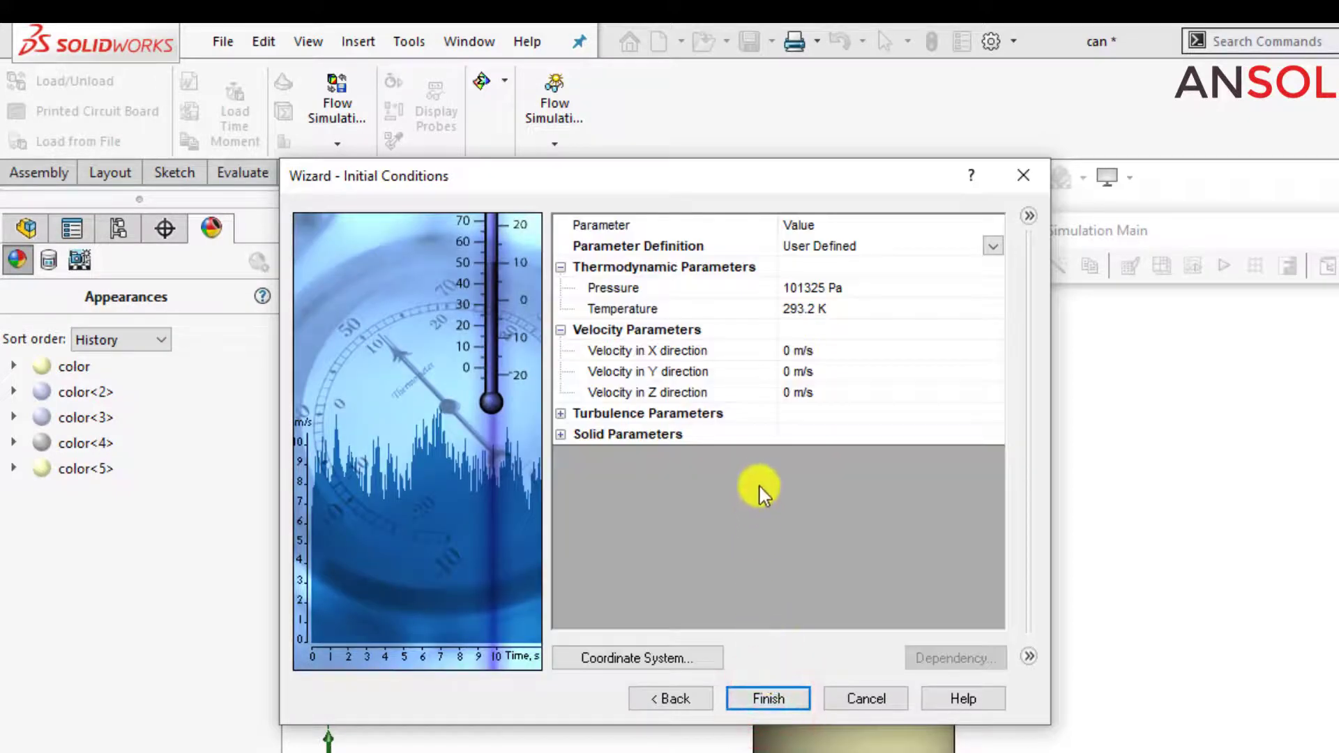
- Finish the project wizard with the default initial conditions and hide the computational domain
click(777, 708)
right_click(131, 336)
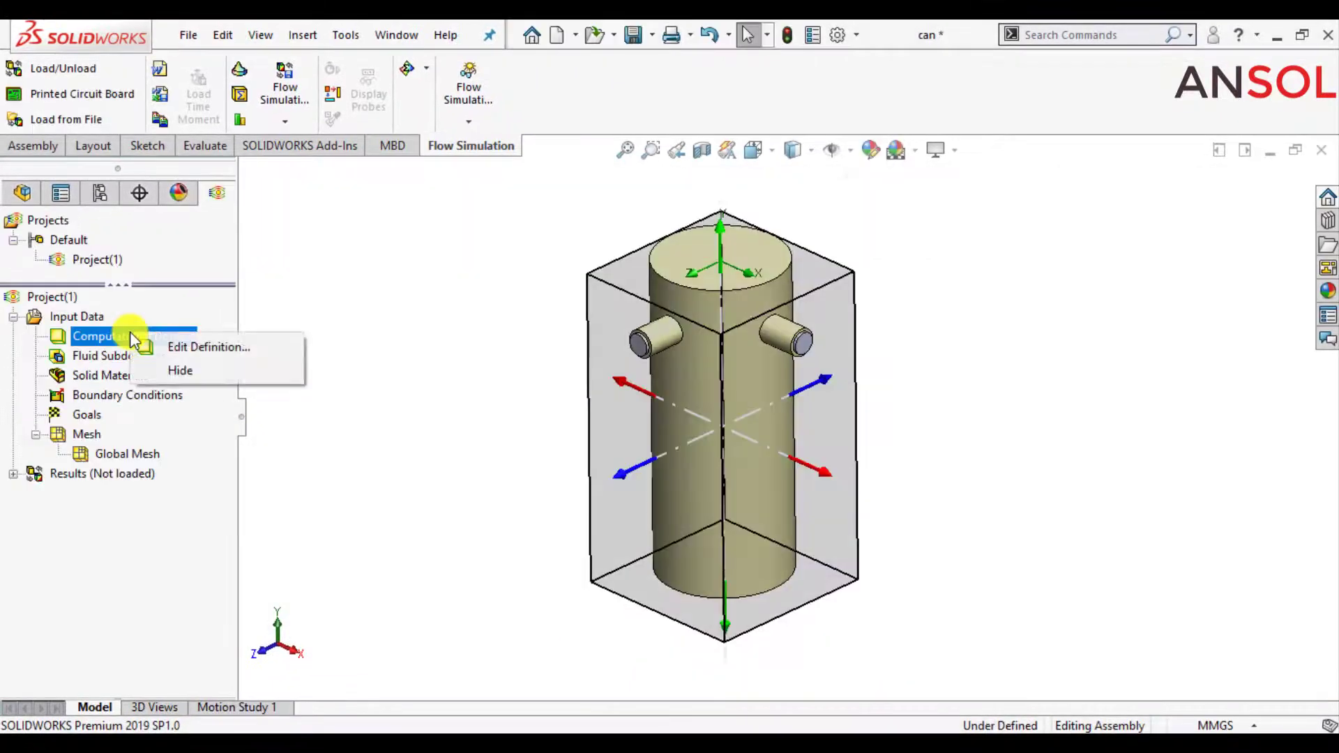
click(179, 370)
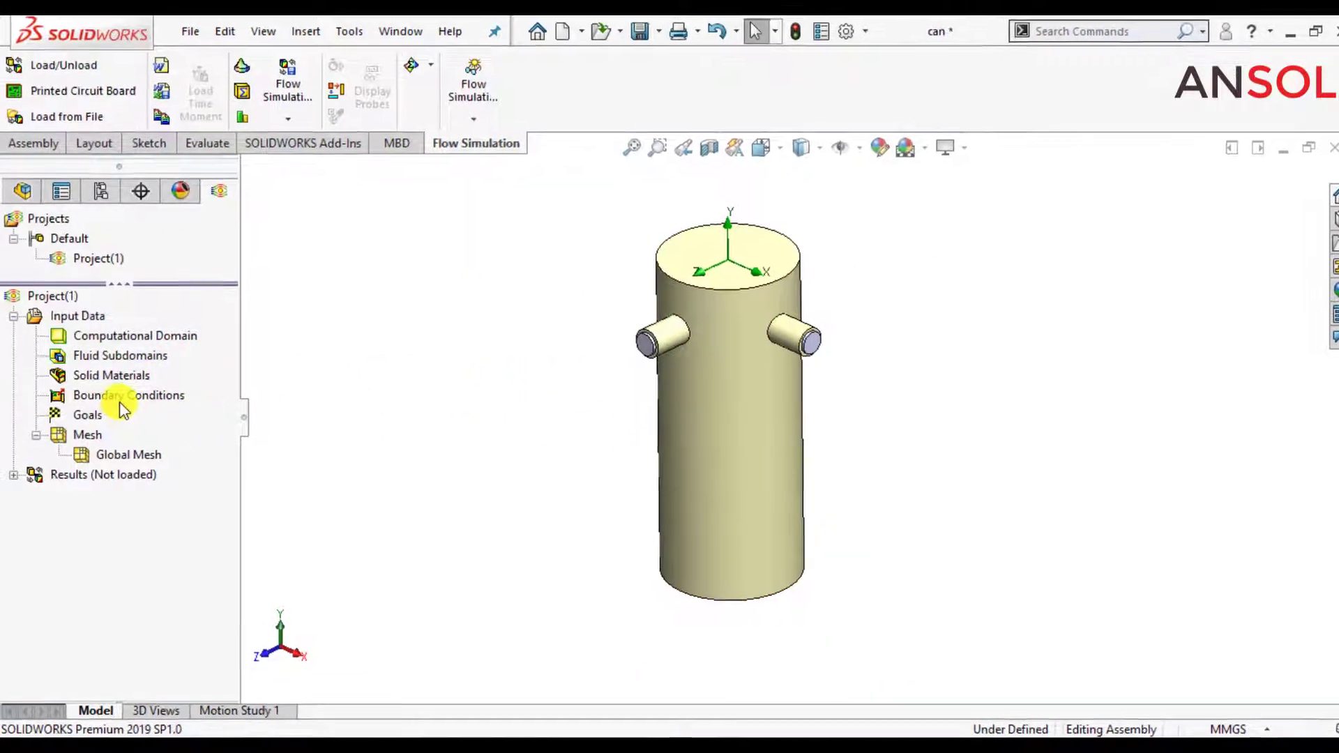
- Insert a boundary condition and try to pick the inner face of the out lid using Select Other
right_click(120, 396)
click(167, 412)
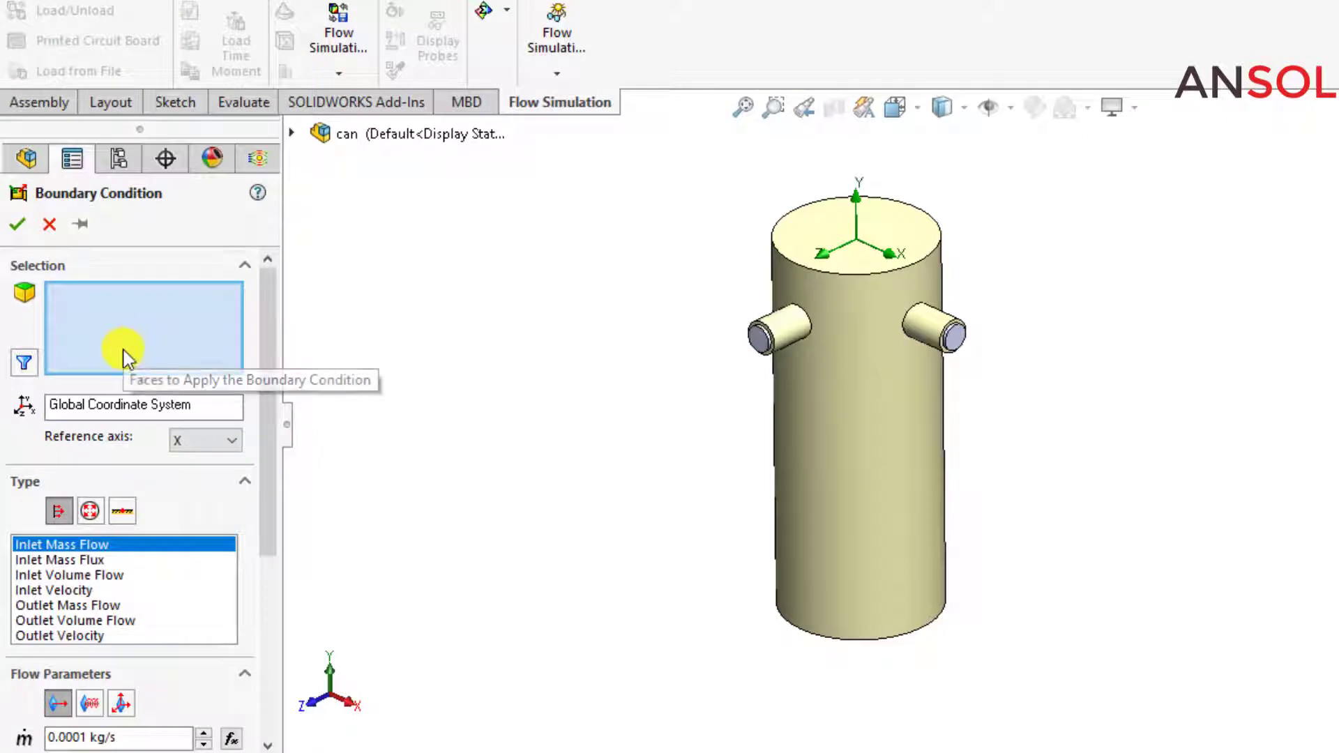
scroll(793, 361, down, 3)
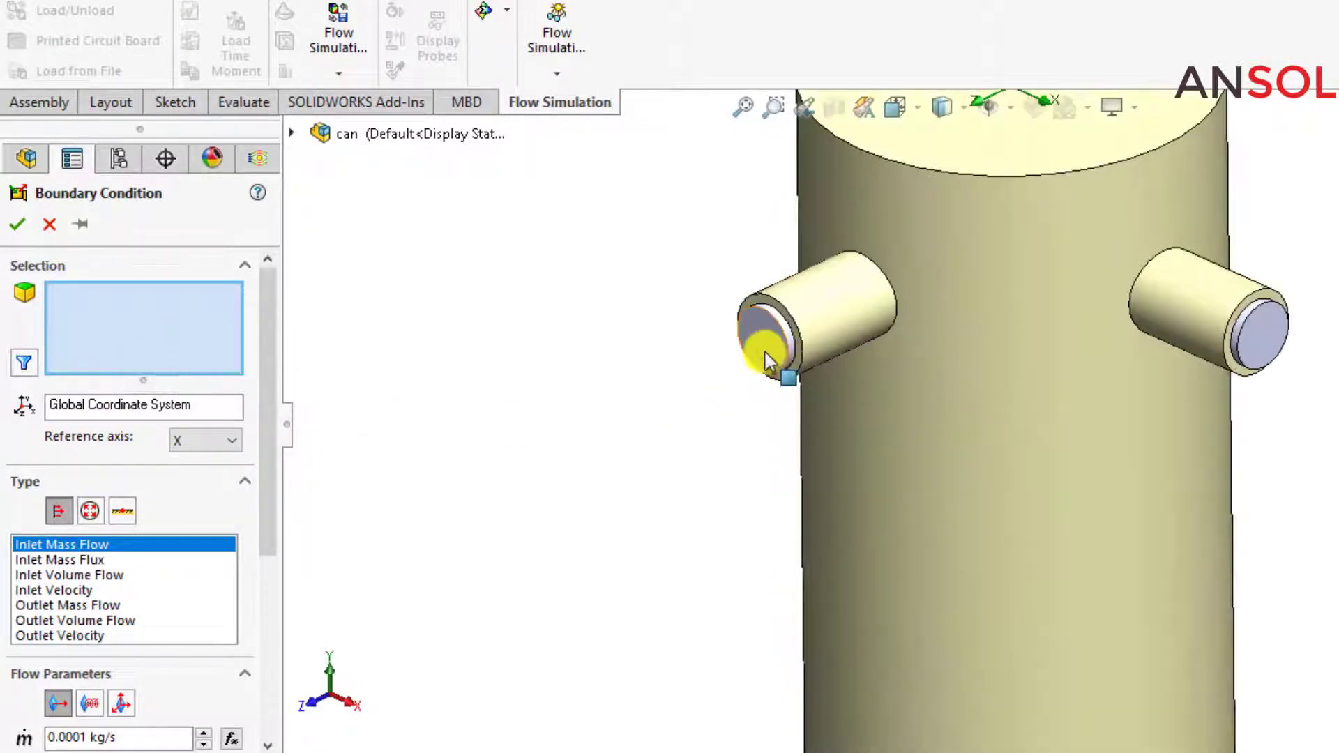
click(767, 360)
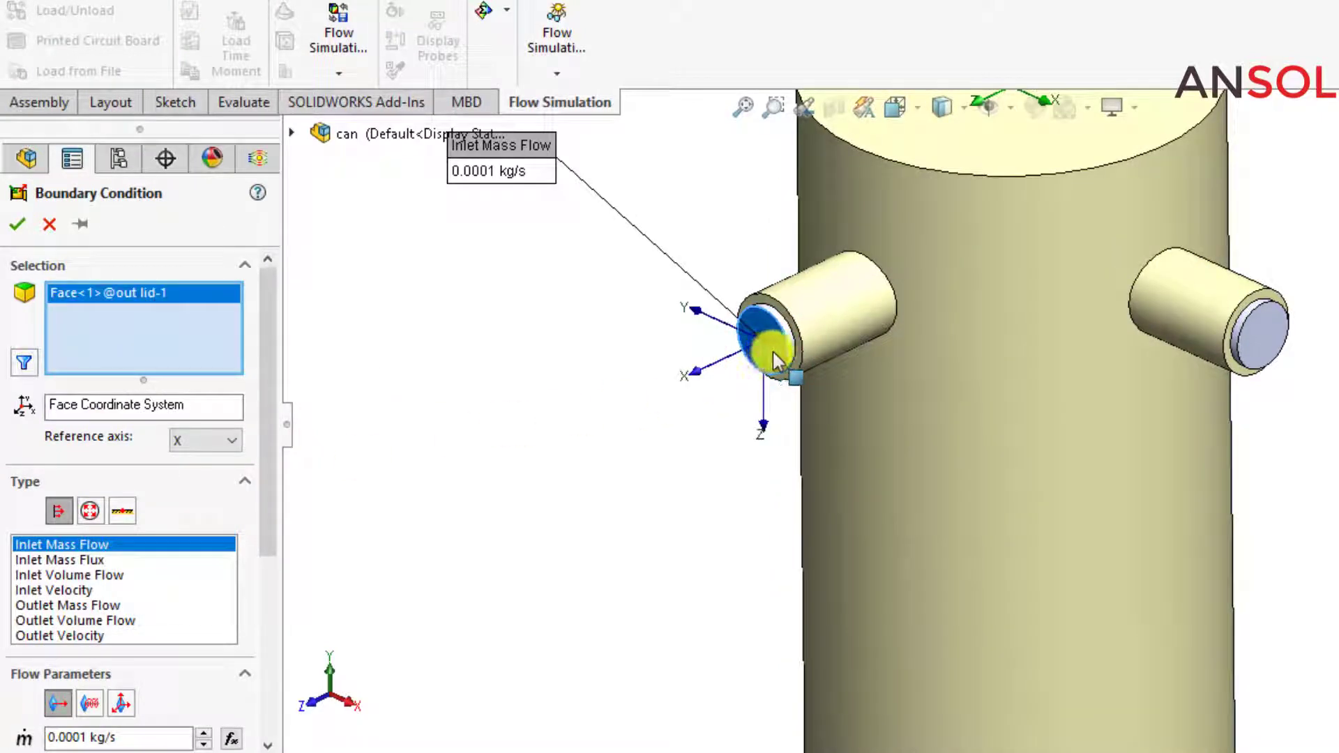
right_click(777, 360)
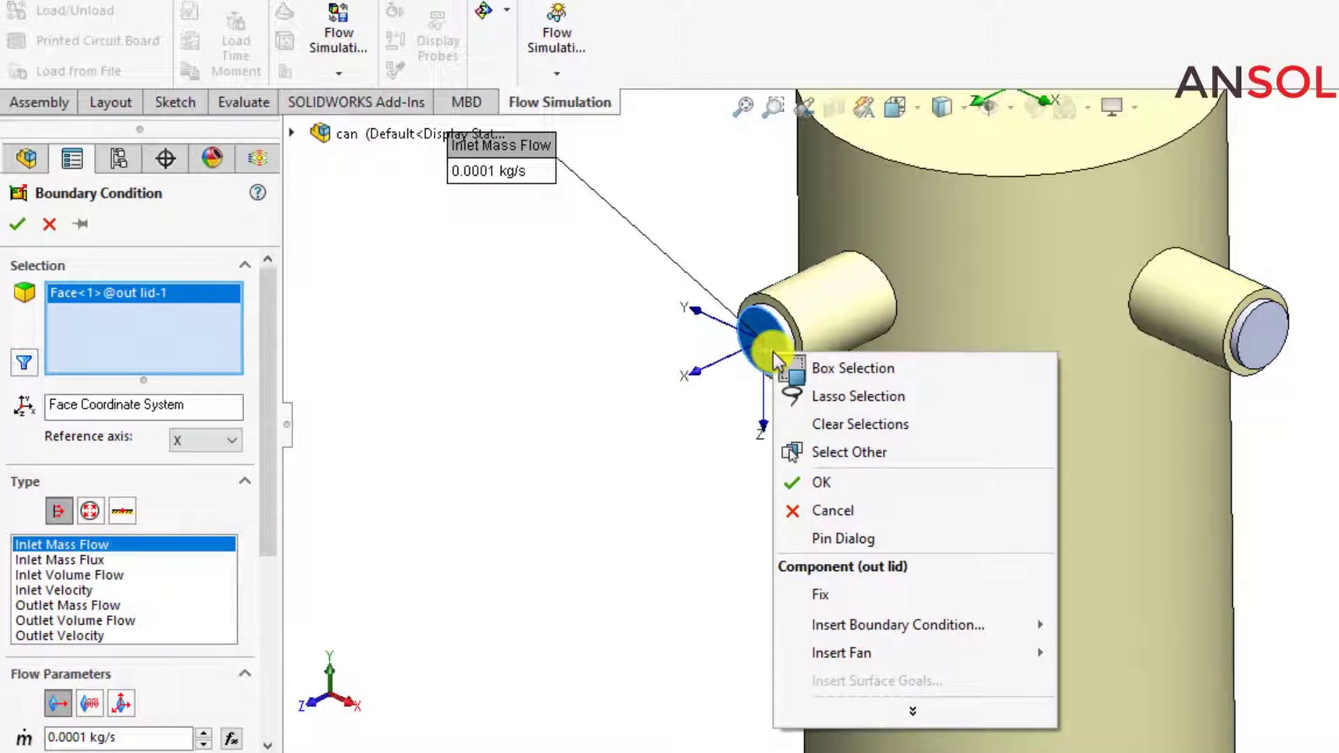
click(843, 452)
scroll(763, 412, down, 1)
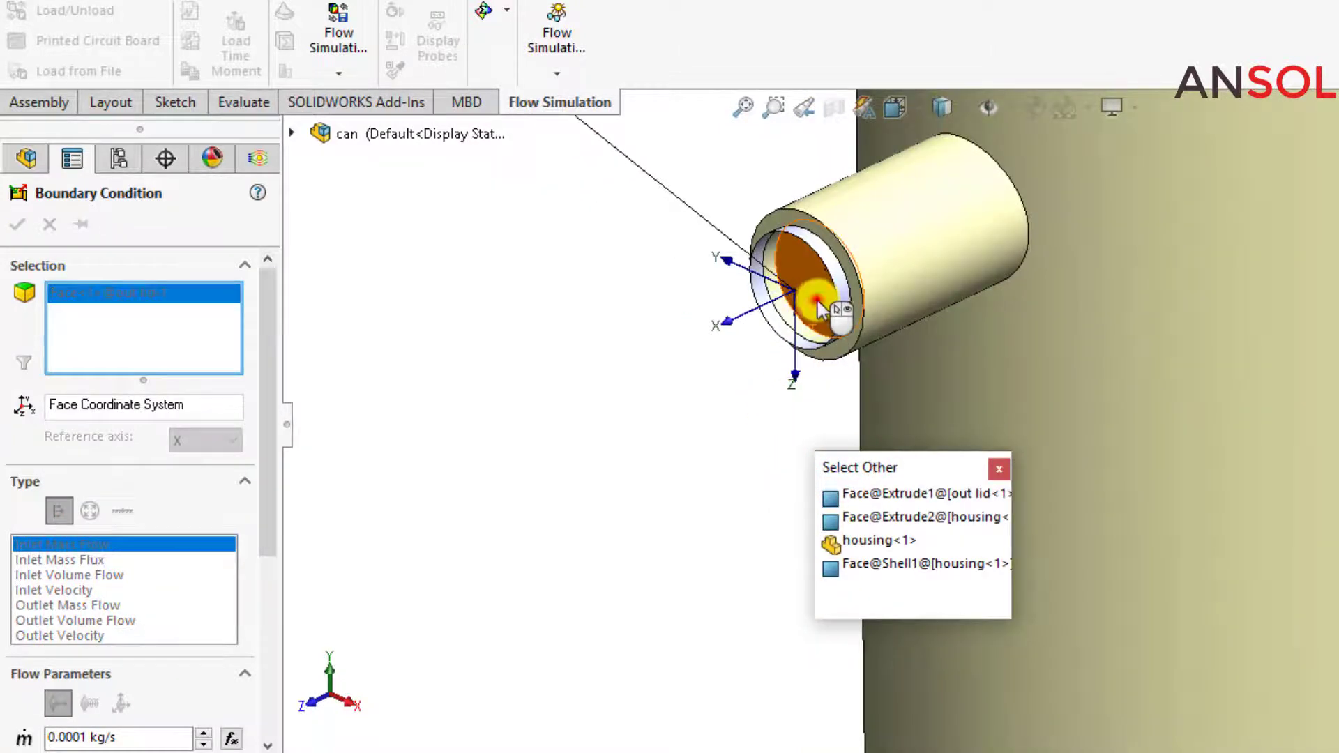
click(816, 302)
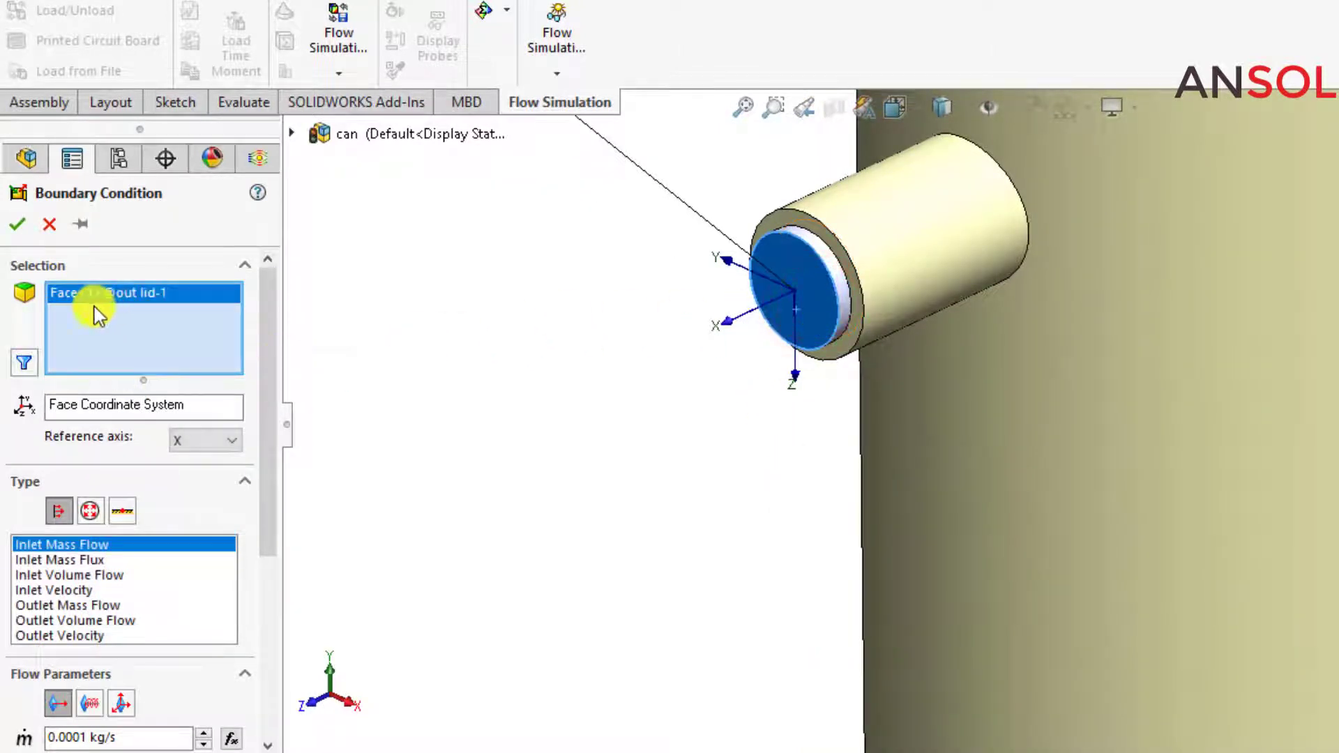
- Replace the outer face in the boundary condition selection with the inner face of the out lid, using Select Other
right_click(191, 302)
click(823, 290)
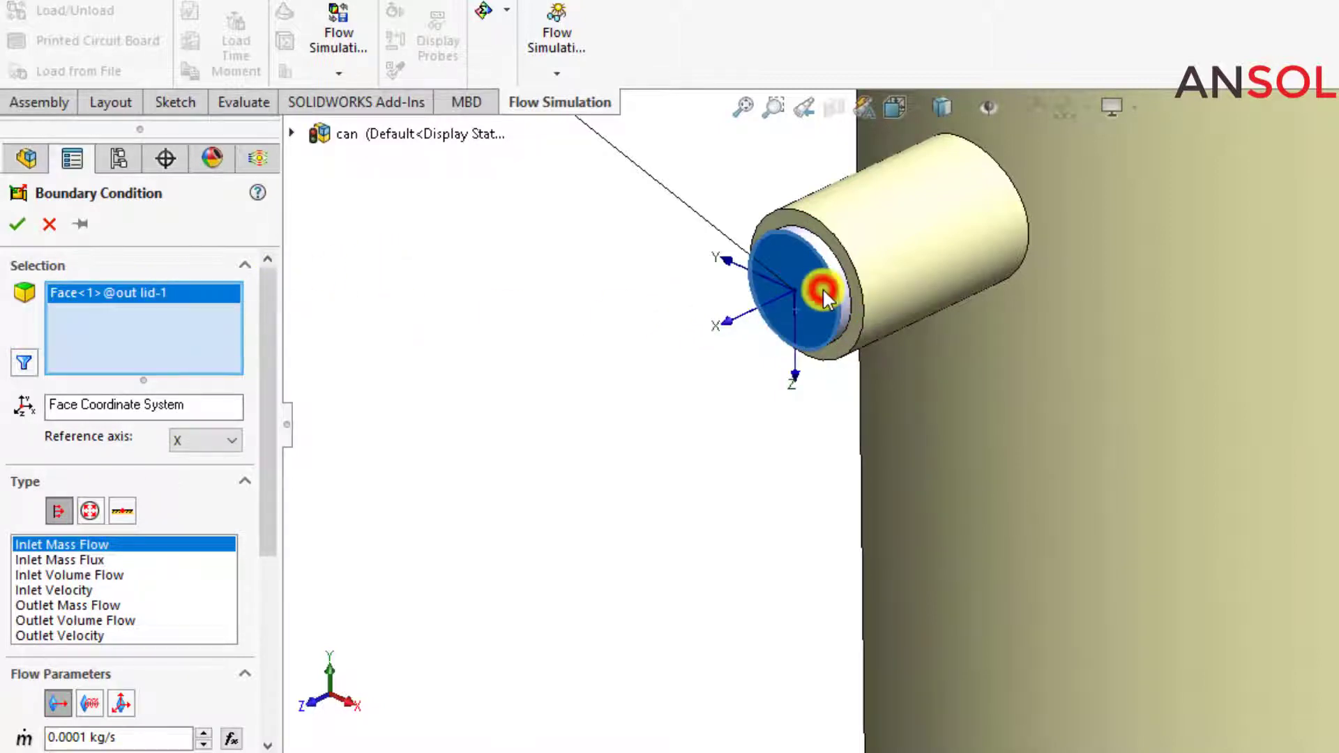
right_click(823, 290)
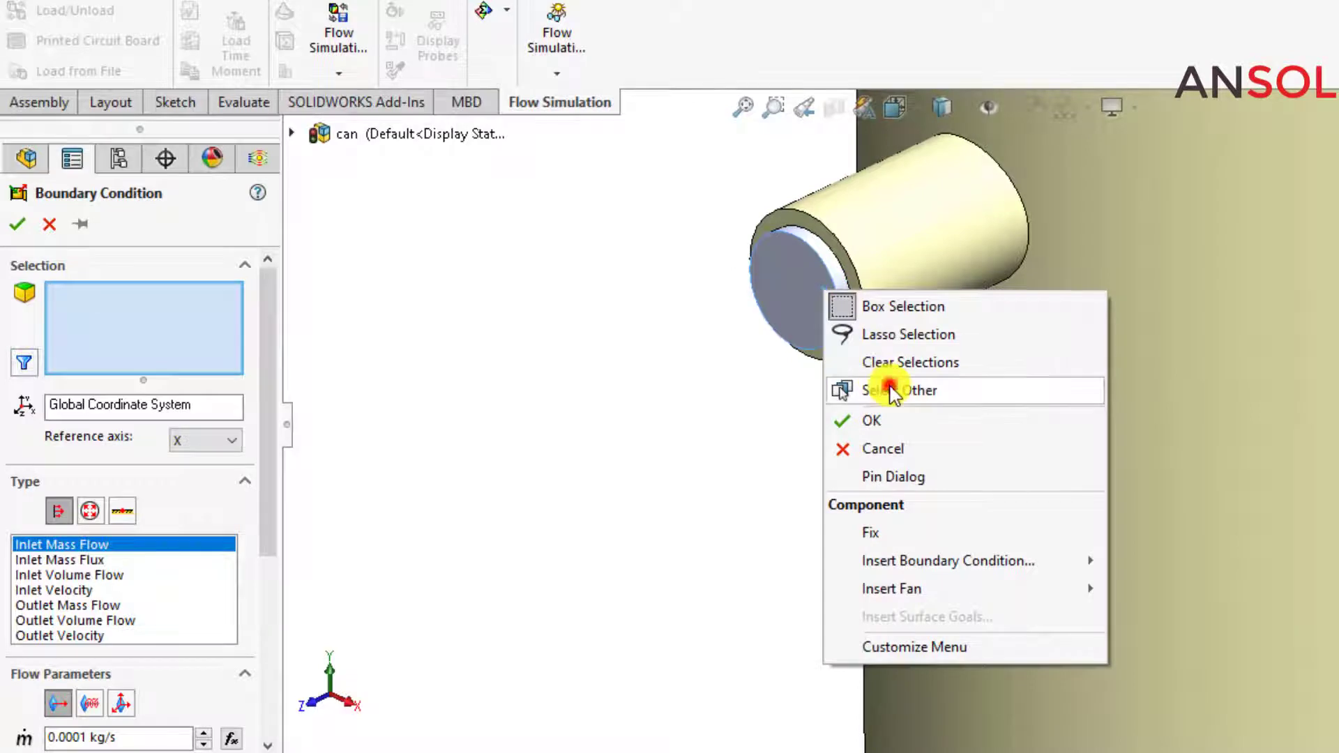
click(887, 390)
click(810, 284)
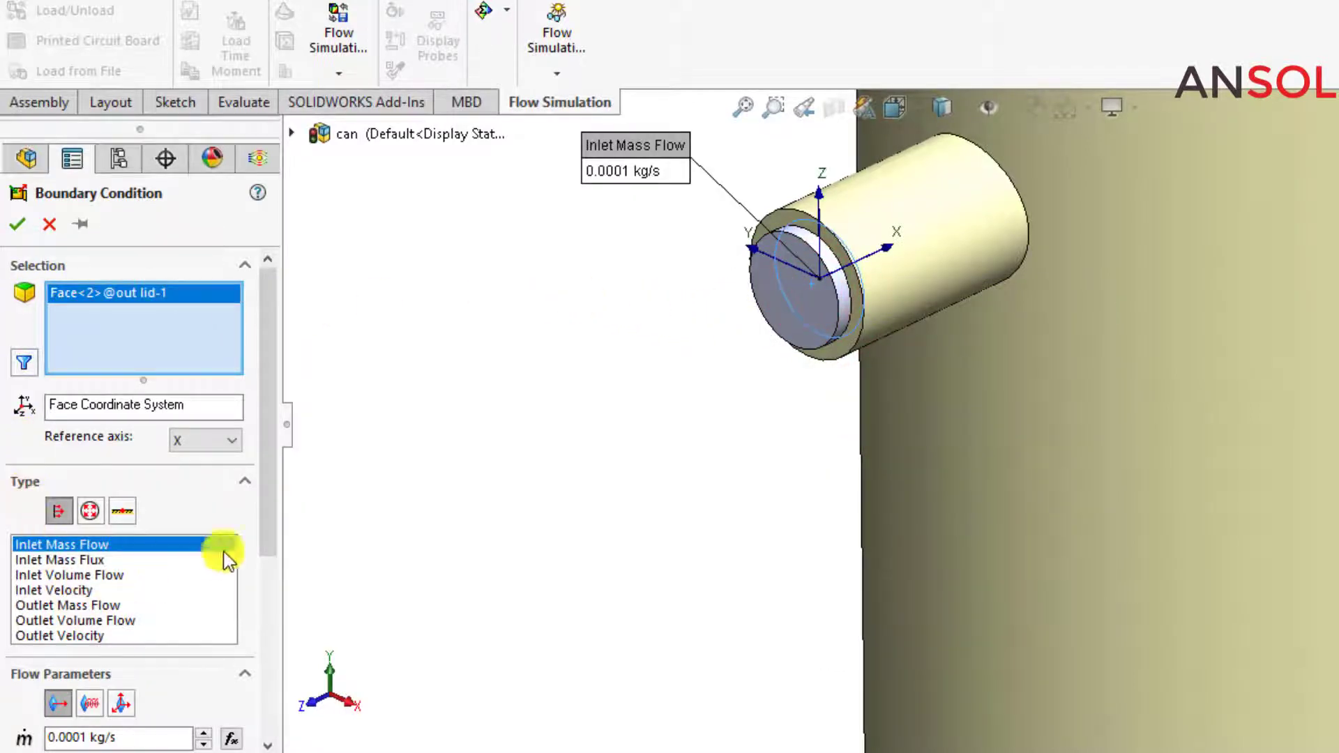
- Expand the thermodynamic parameters and accept the Inlet Mass Flow condition with its default flow rate and temperature
drag(267, 522, 267, 663)
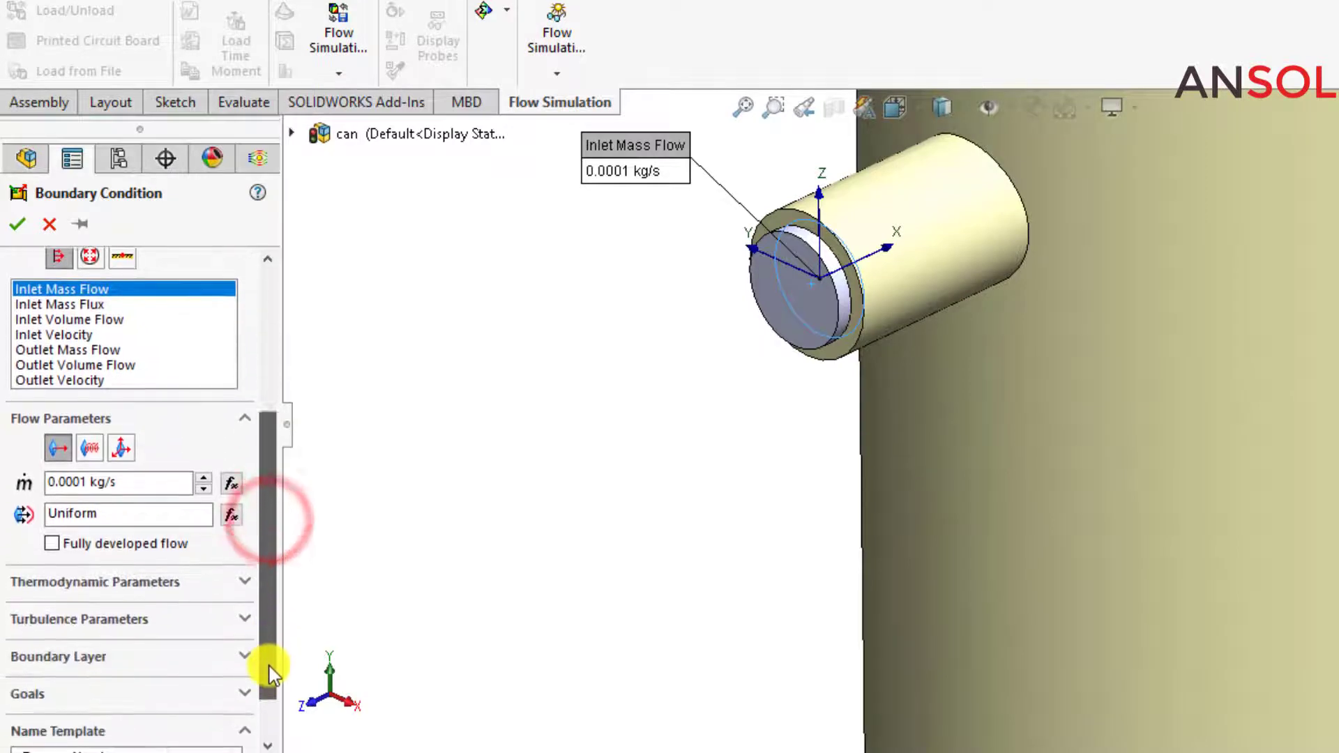
click(130, 585)
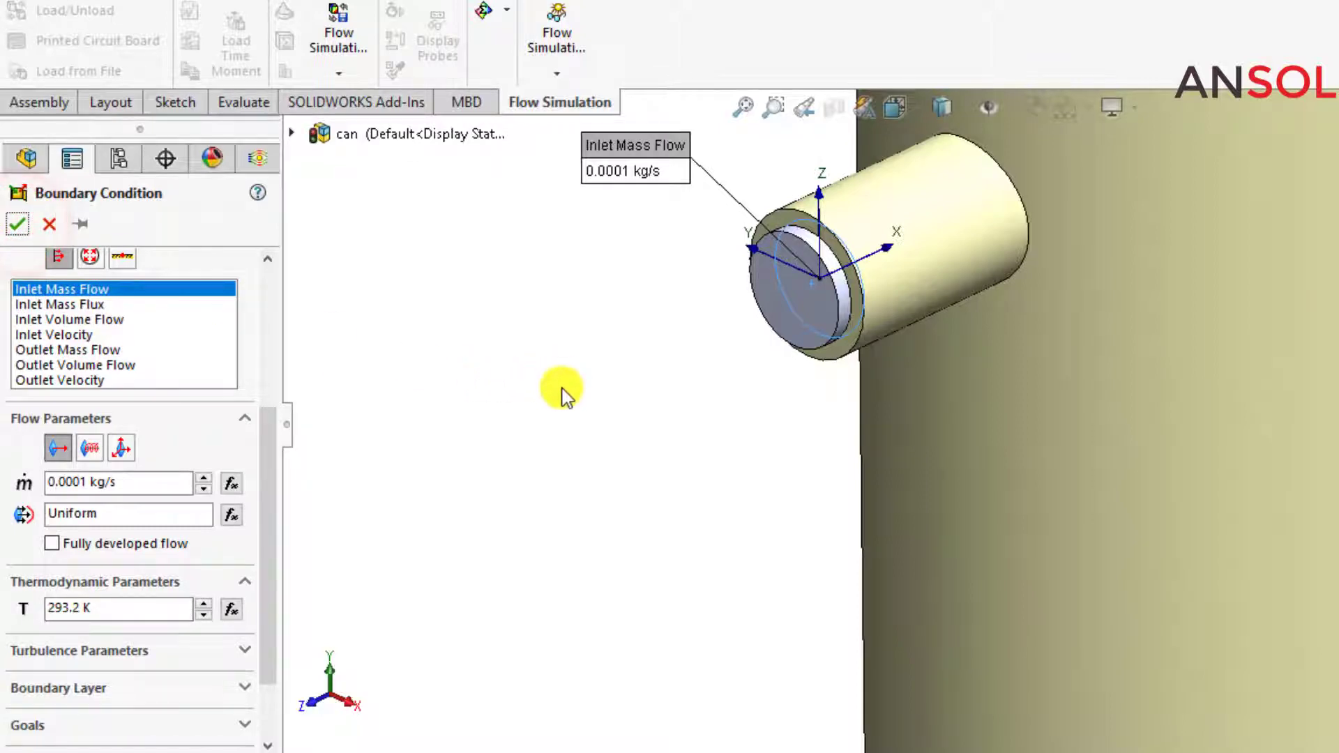
click(21, 224)
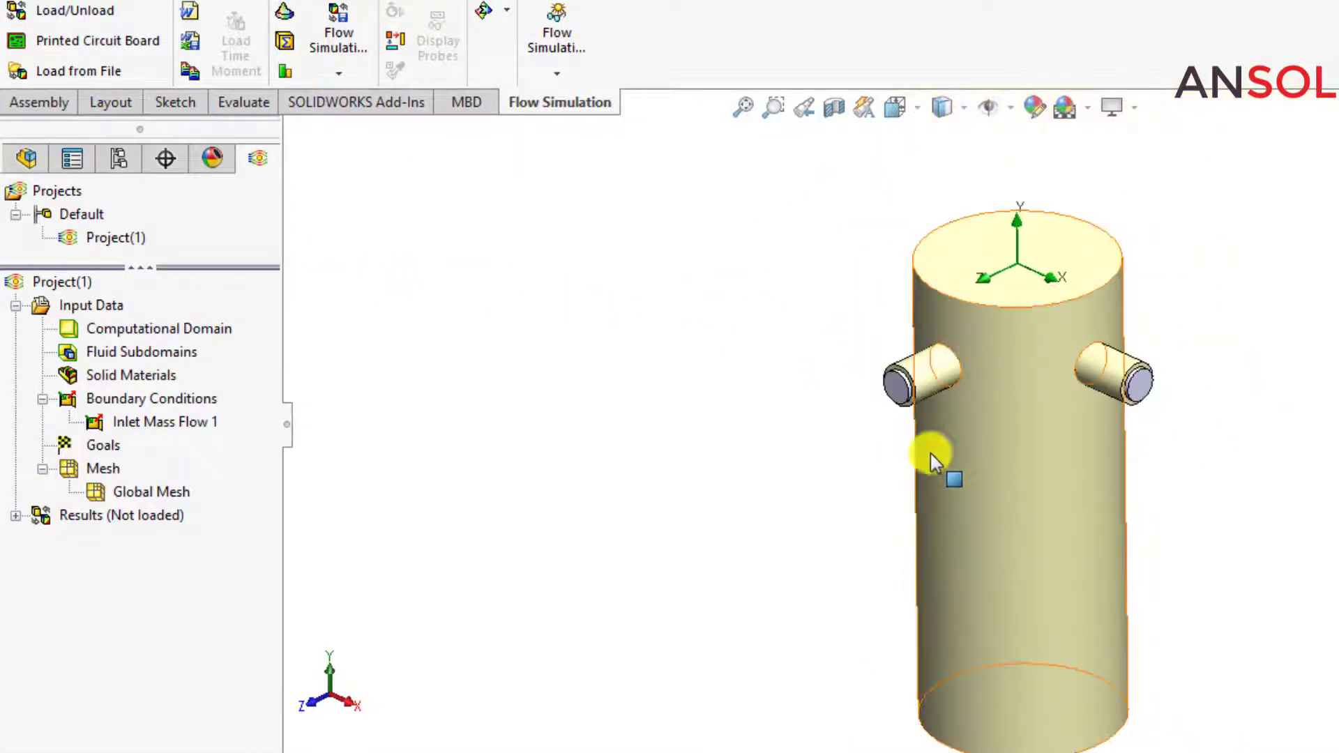
- Insert another boundary condition and set its type to the Real Wall condition
scroll(1114, 659, down, 3)
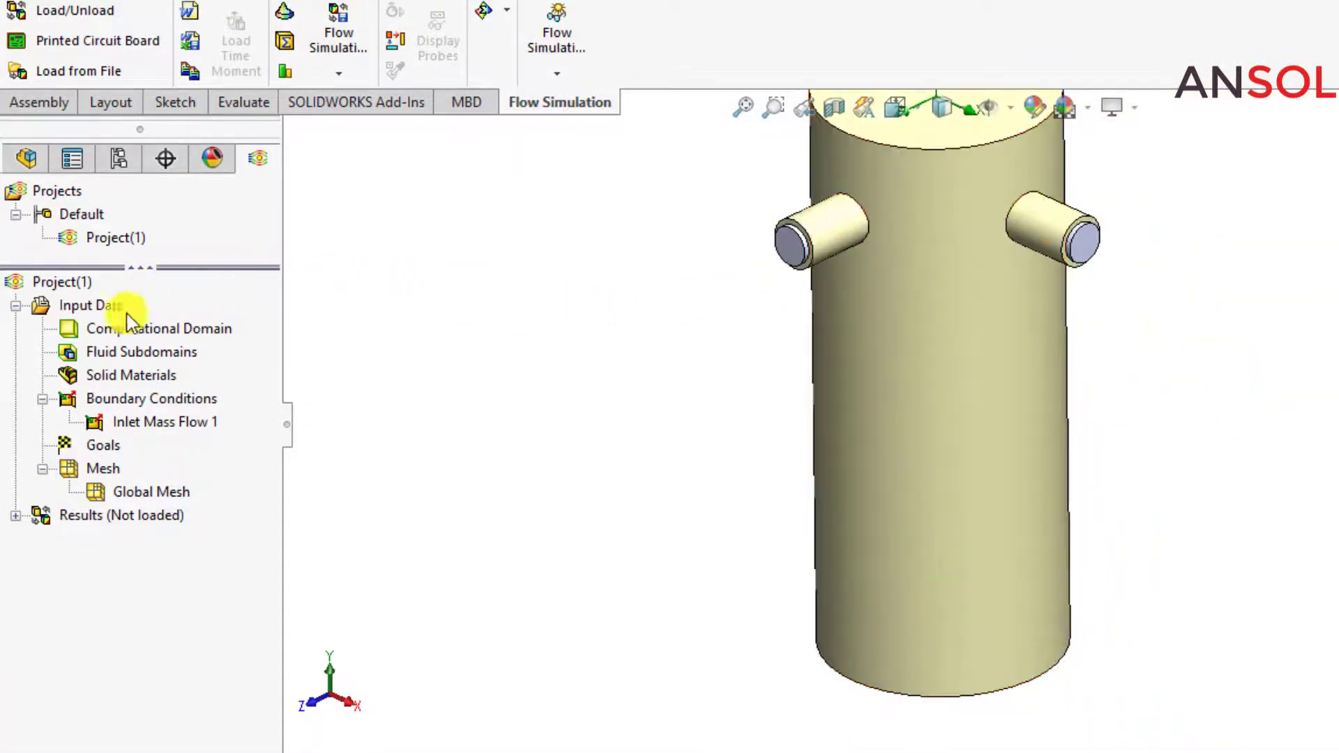
right_click(126, 404)
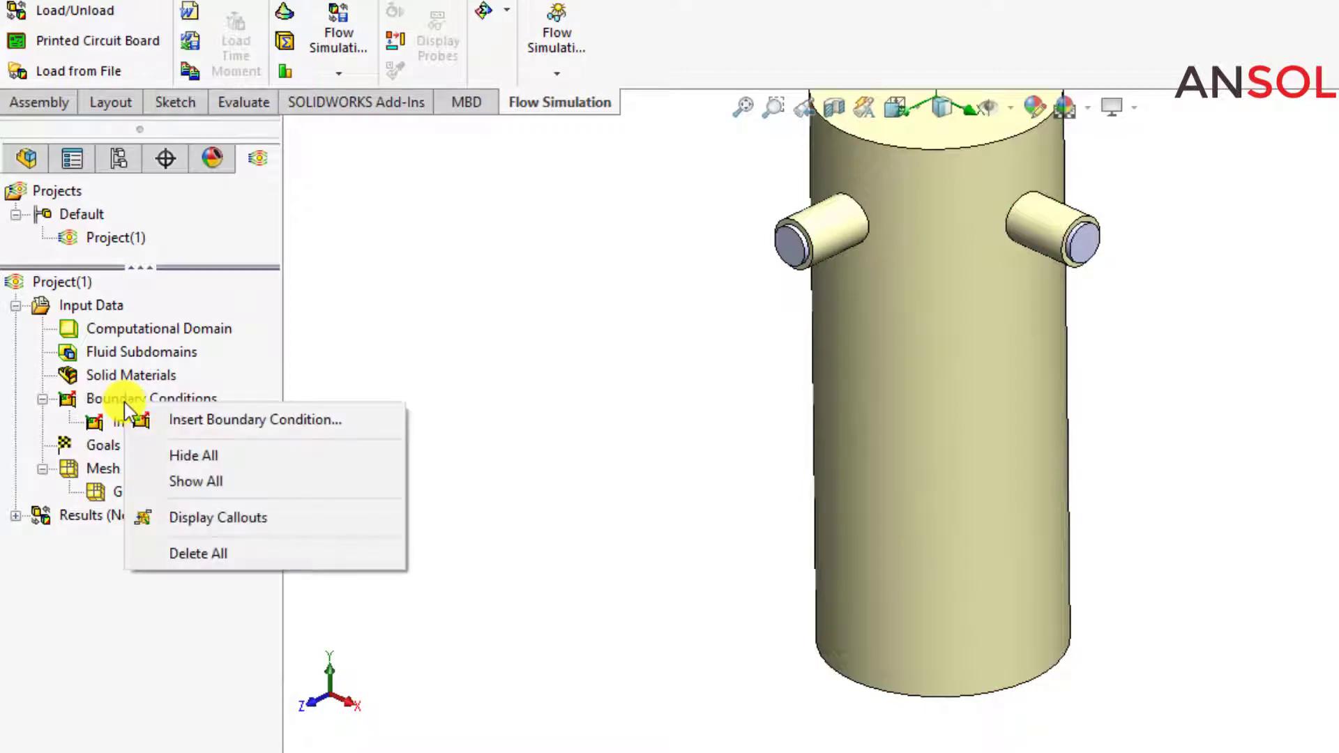
click(193, 423)
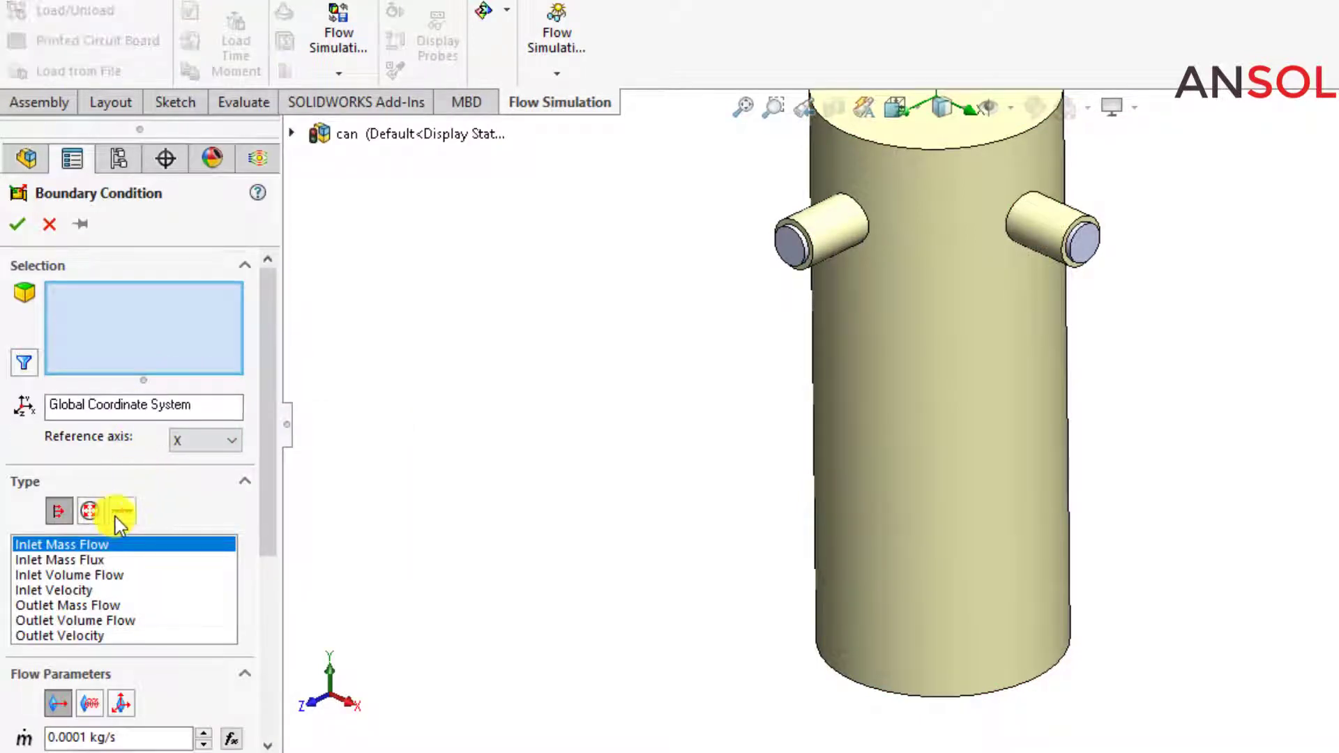
click(120, 512)
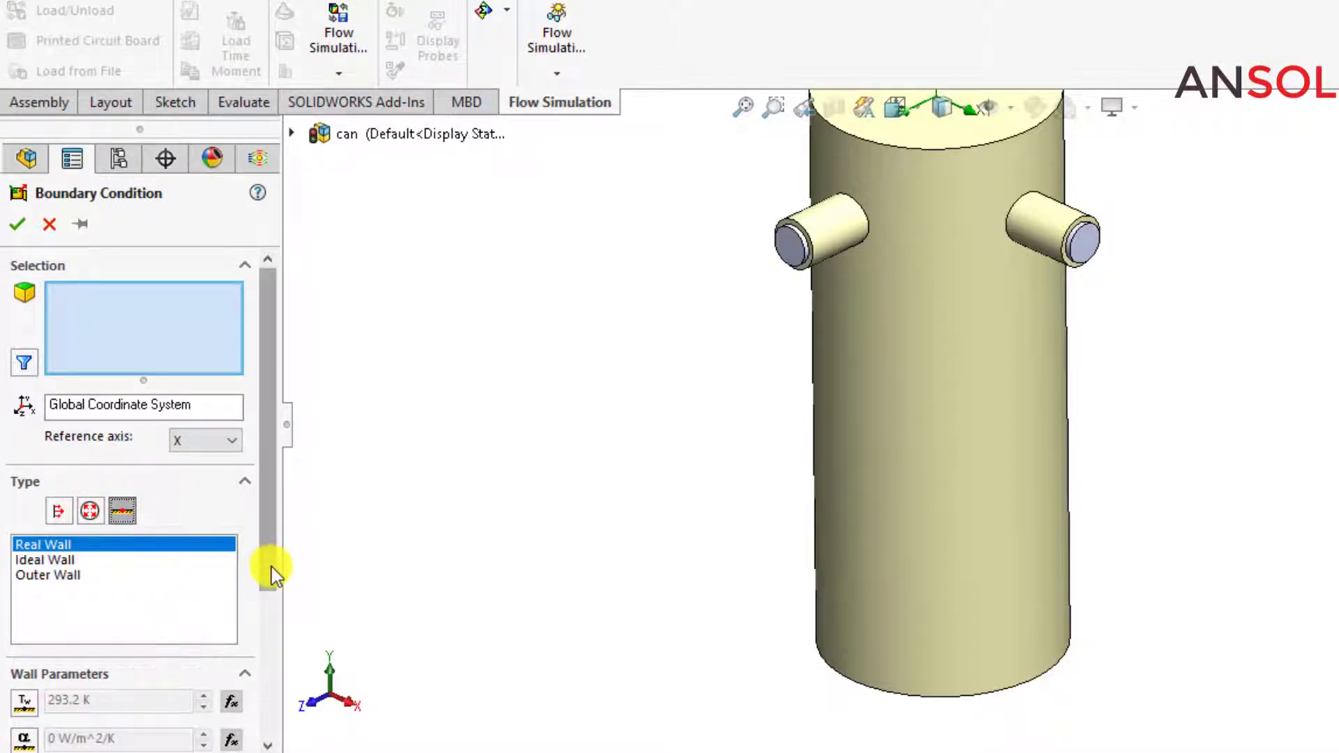
drag(270, 564, 266, 657)
- Add the housing's outer bottom face and, with Select Other, its inner bottom face to the wall condition
middle_drag(628, 576, 649, 342)
click(929, 673)
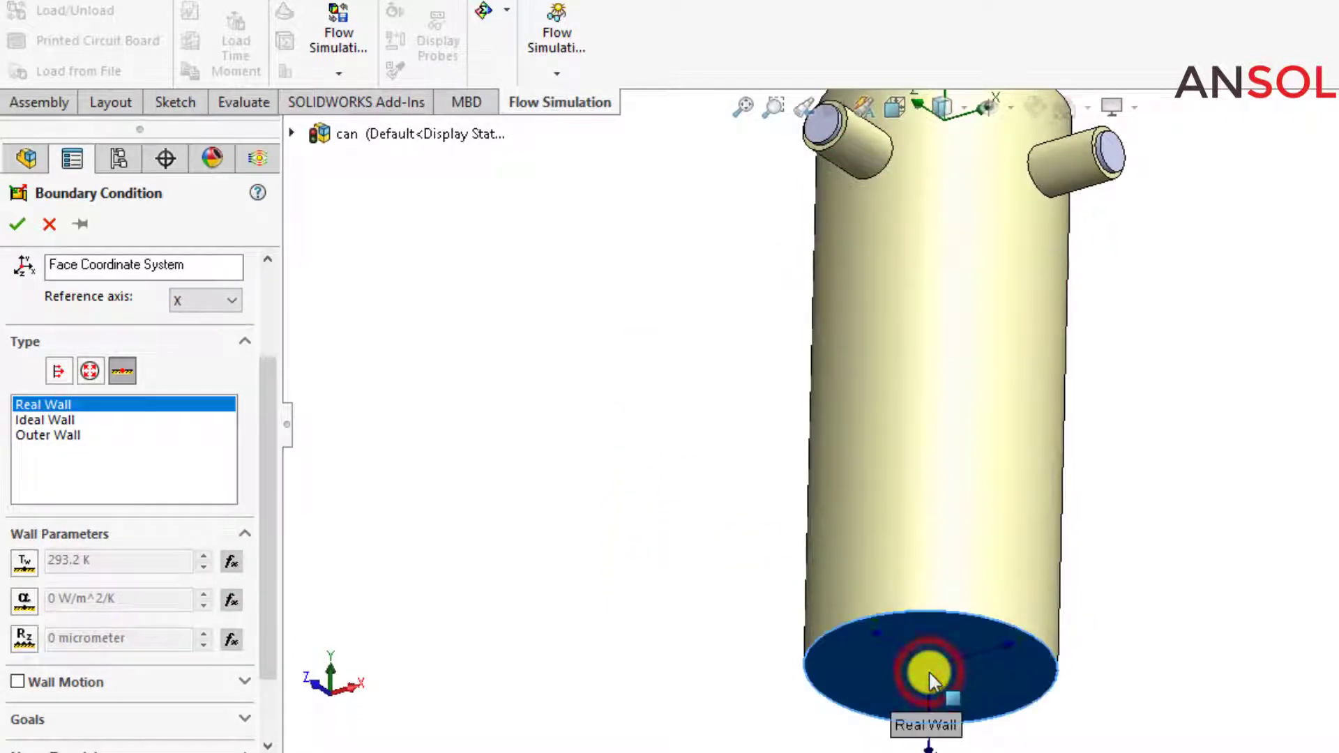
scroll(930, 678, down, 5)
right_click(876, 613)
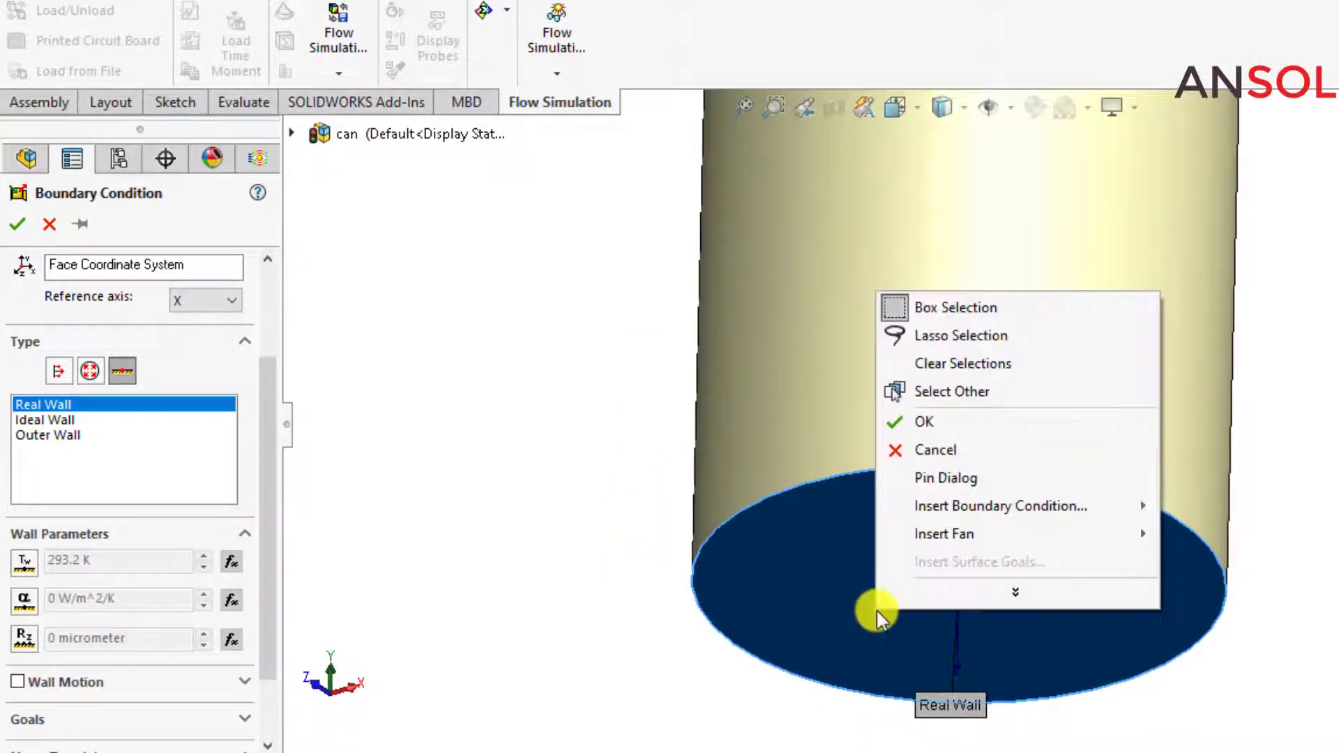
click(952, 389)
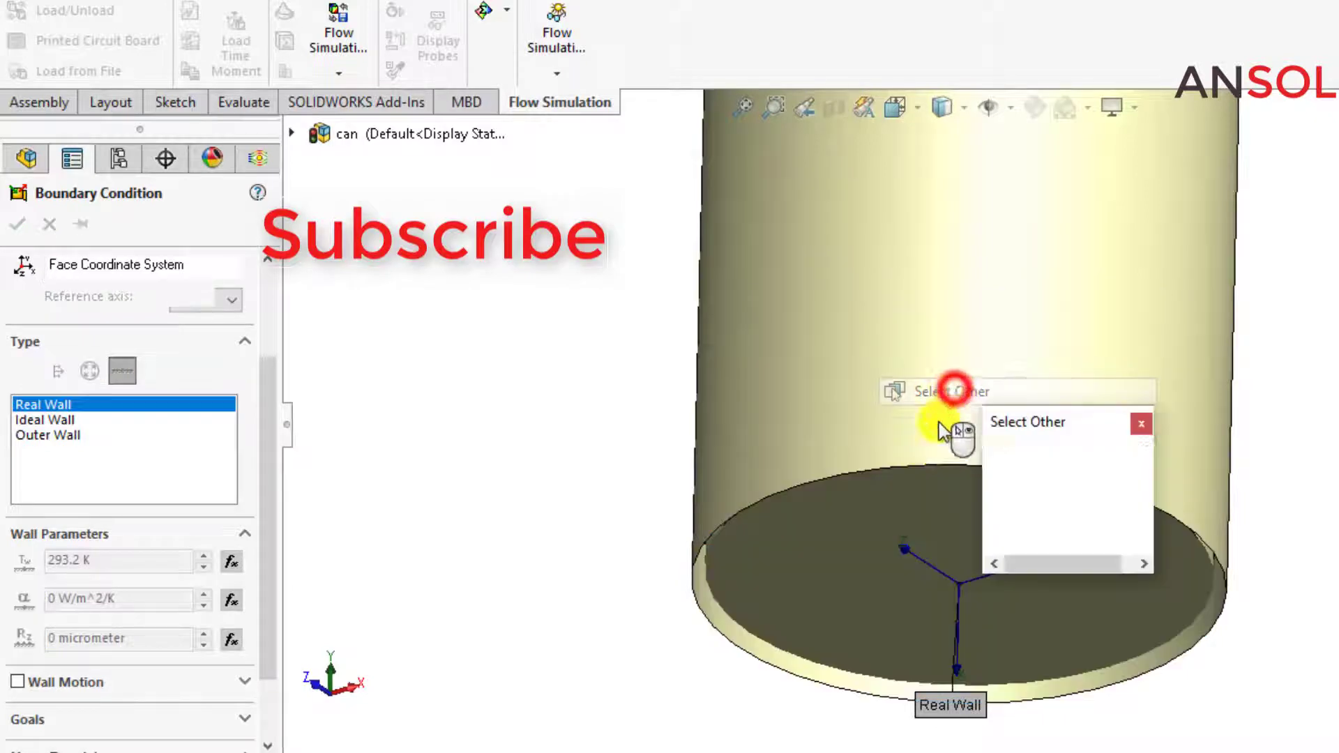
click(853, 604)
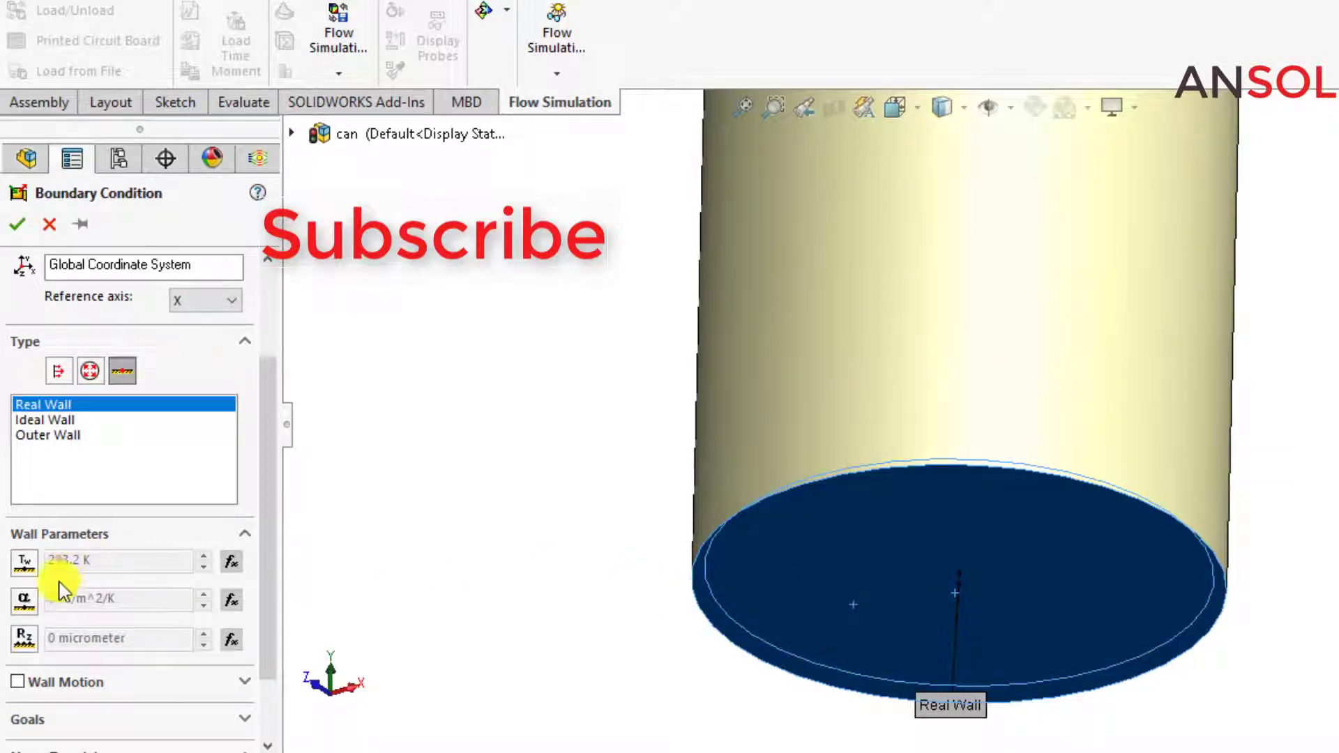
- Enable the wall temperature, set it to 500 K and create the Real Wall condition
click(24, 563)
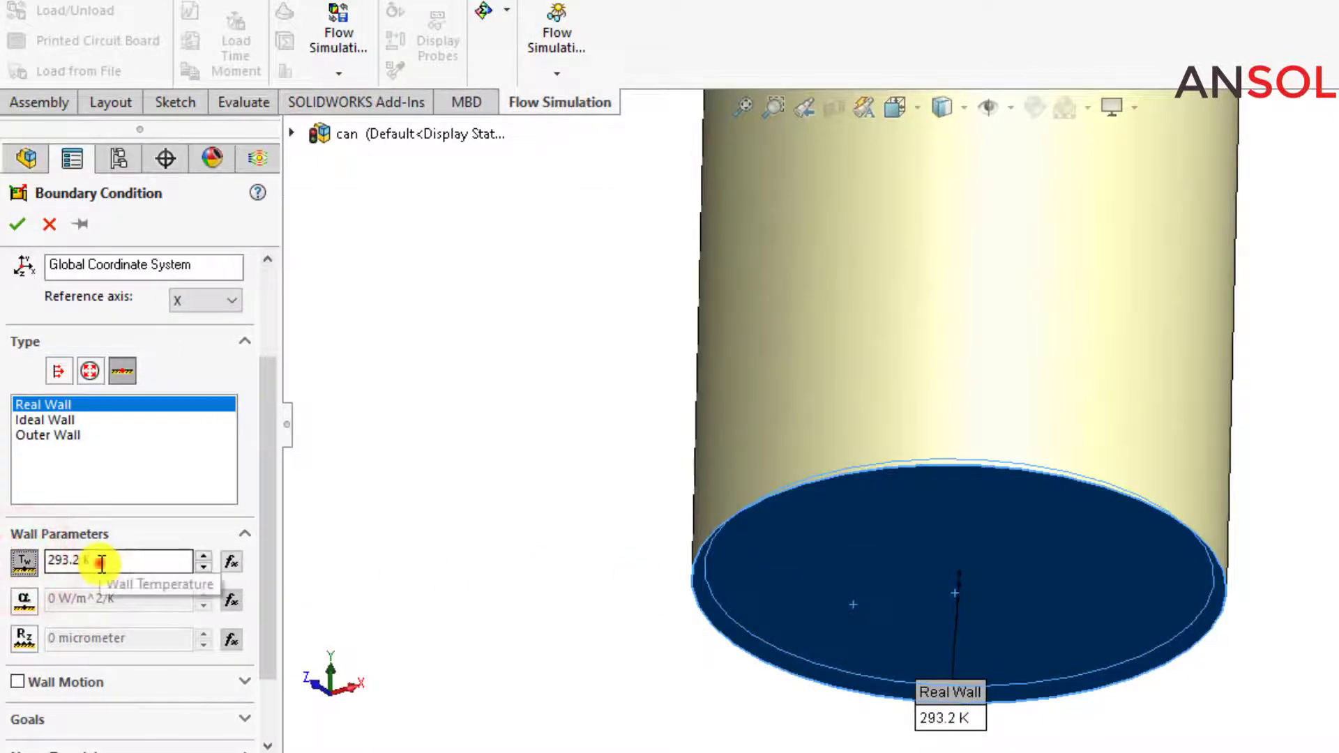
click(99, 560)
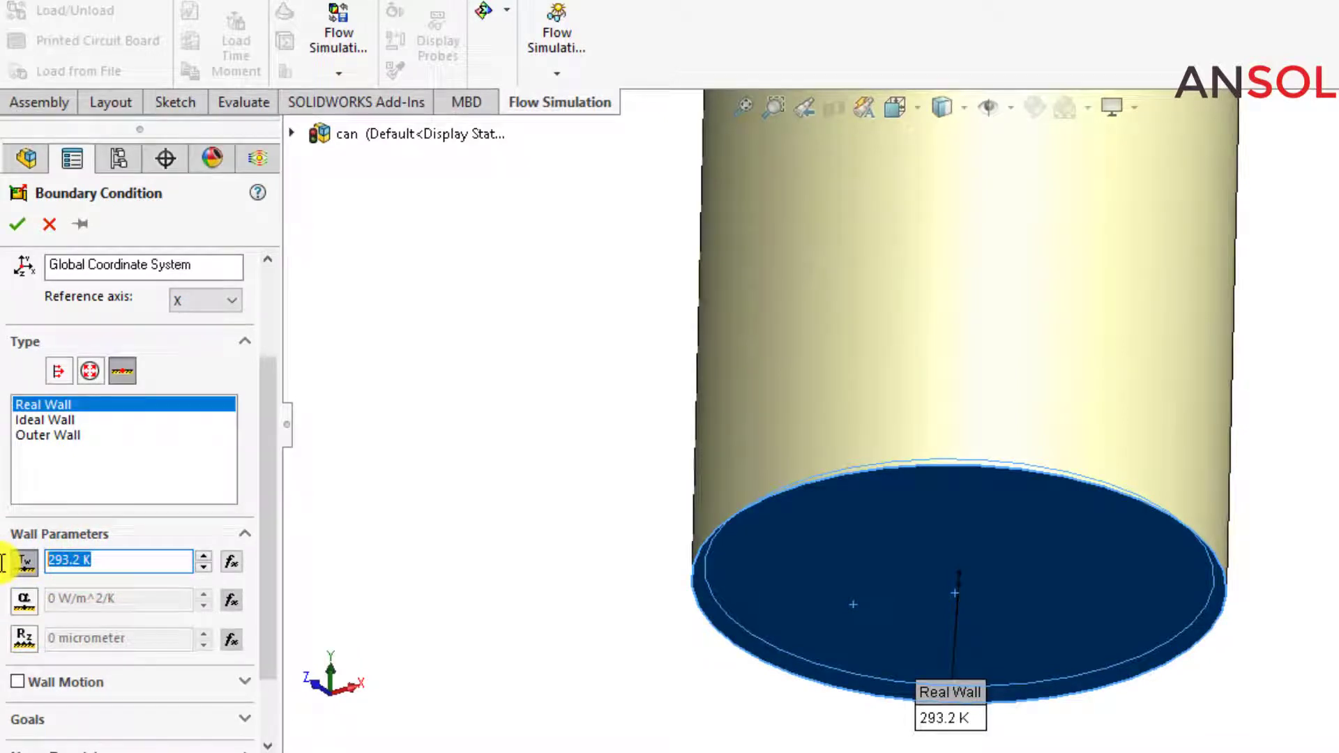
key(Return)
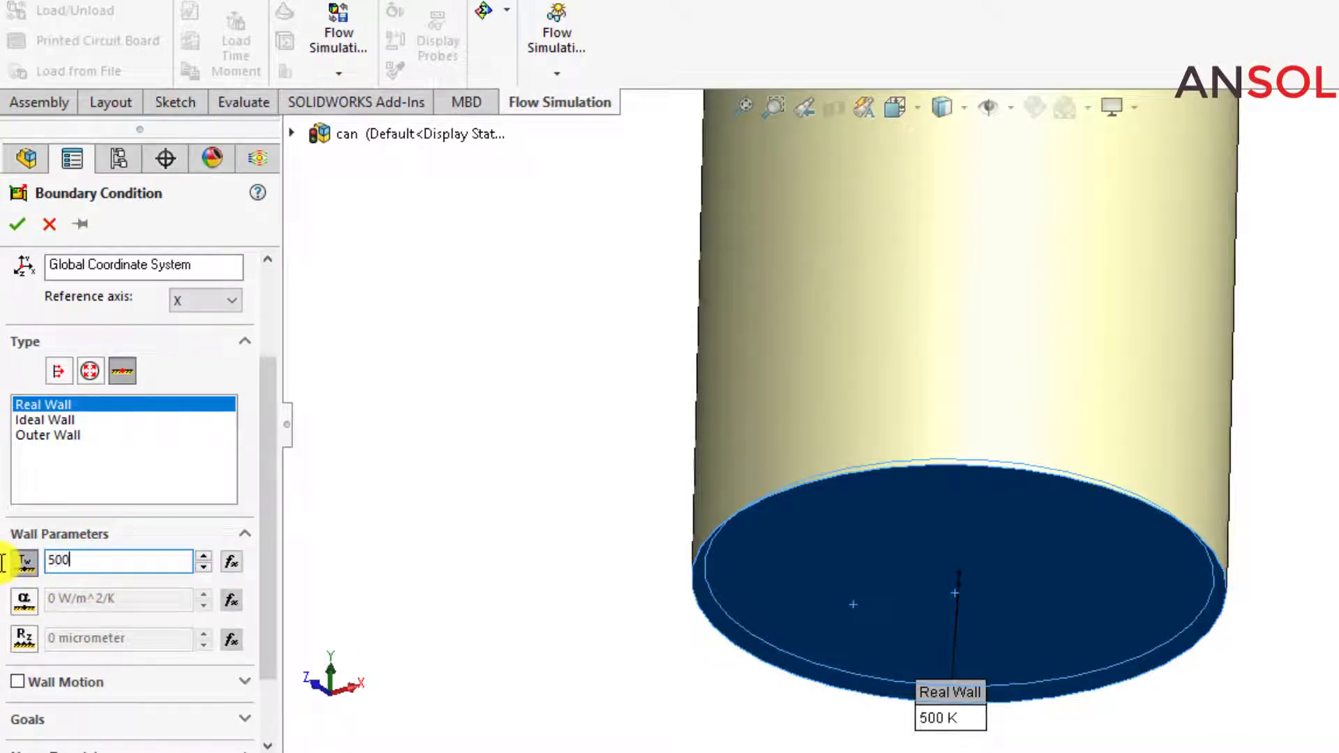
- Remove the housing's outer bottom face from the Real Wall 1 selection, keeping only the inner one, and accept the condition
click(122, 296)
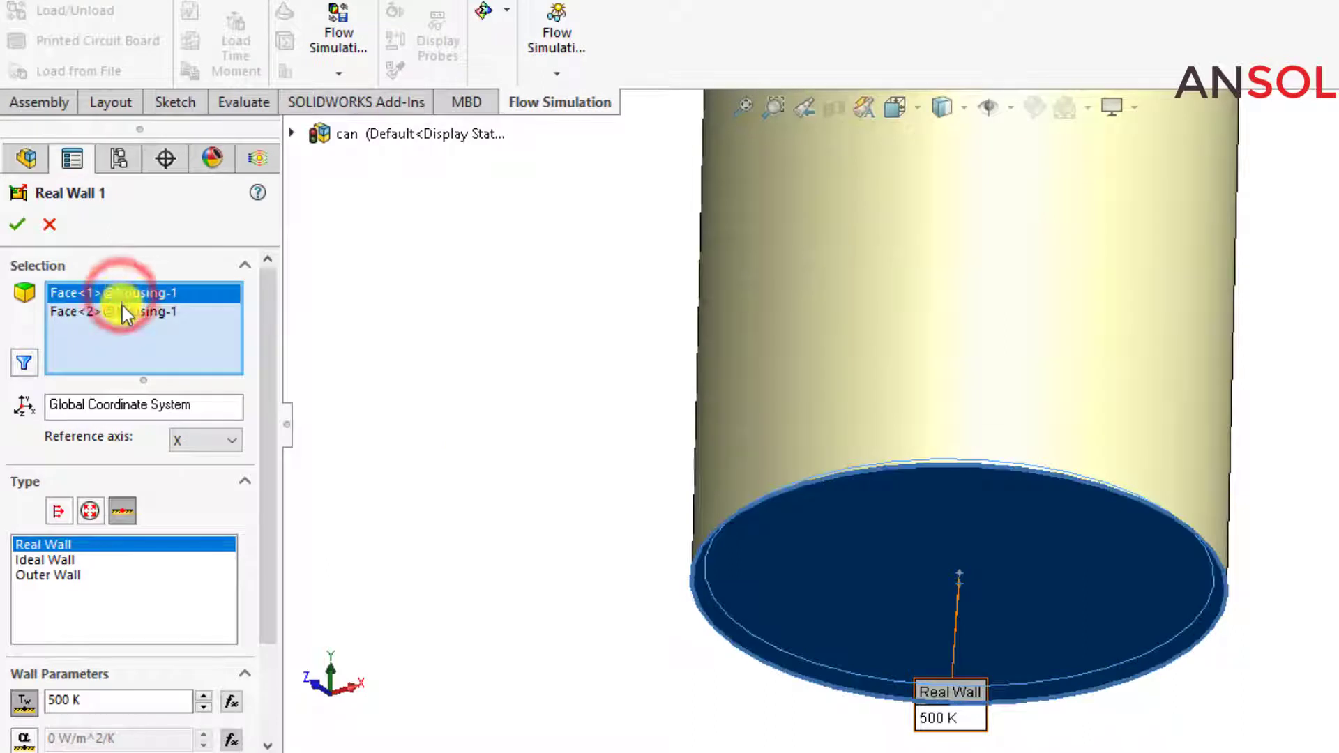
click(125, 315)
right_click(125, 298)
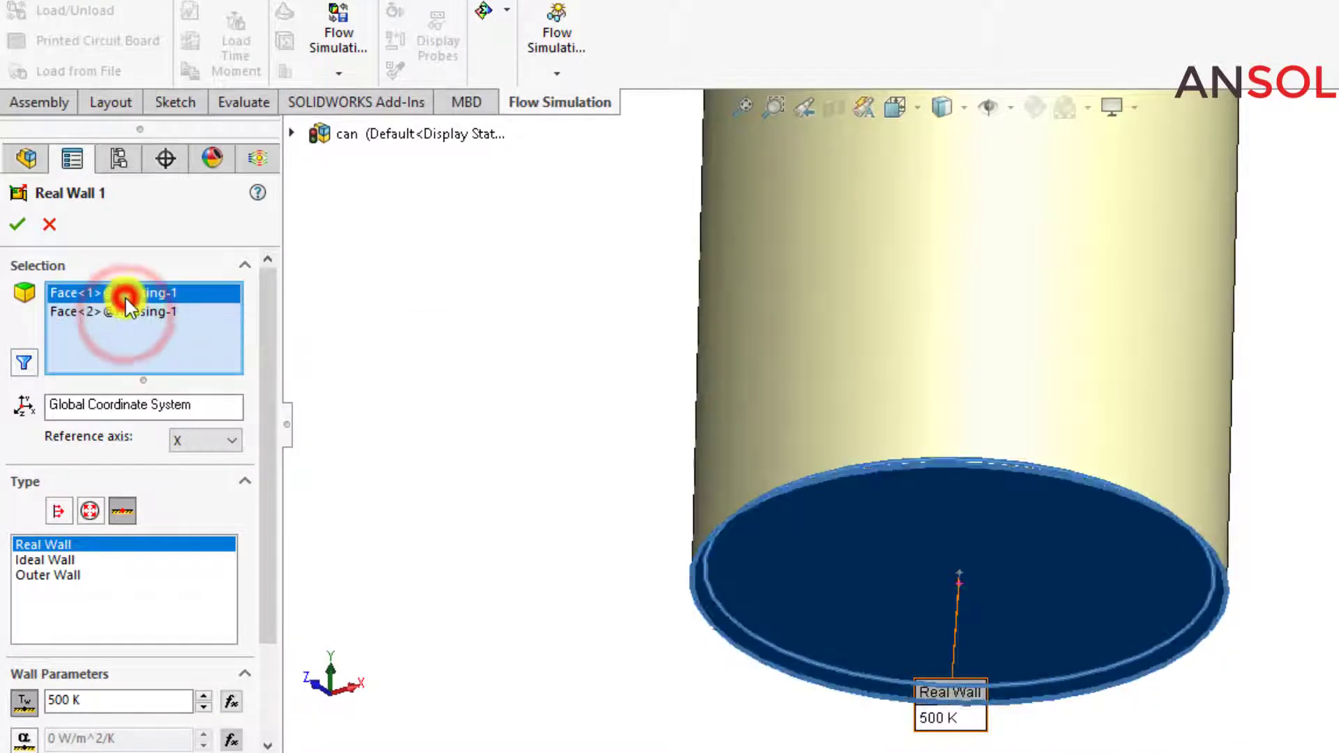
click(180, 345)
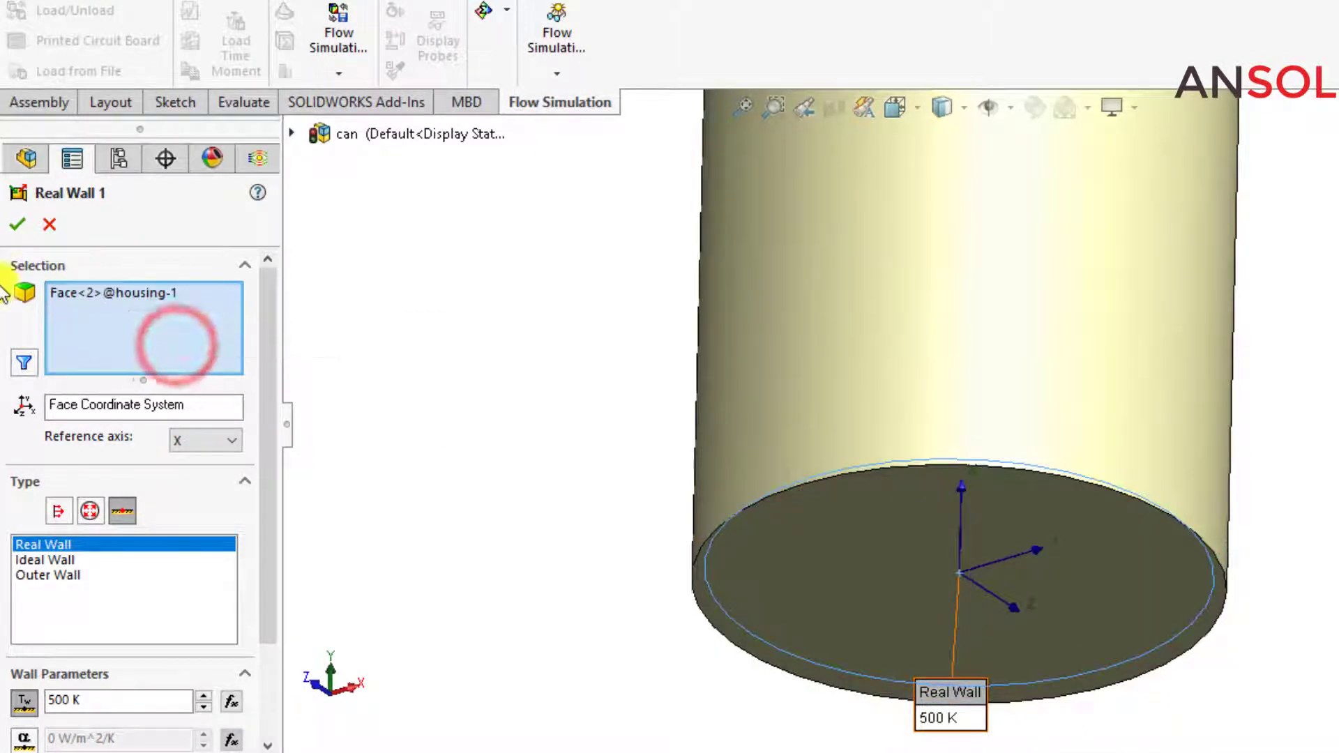
click(17, 224)
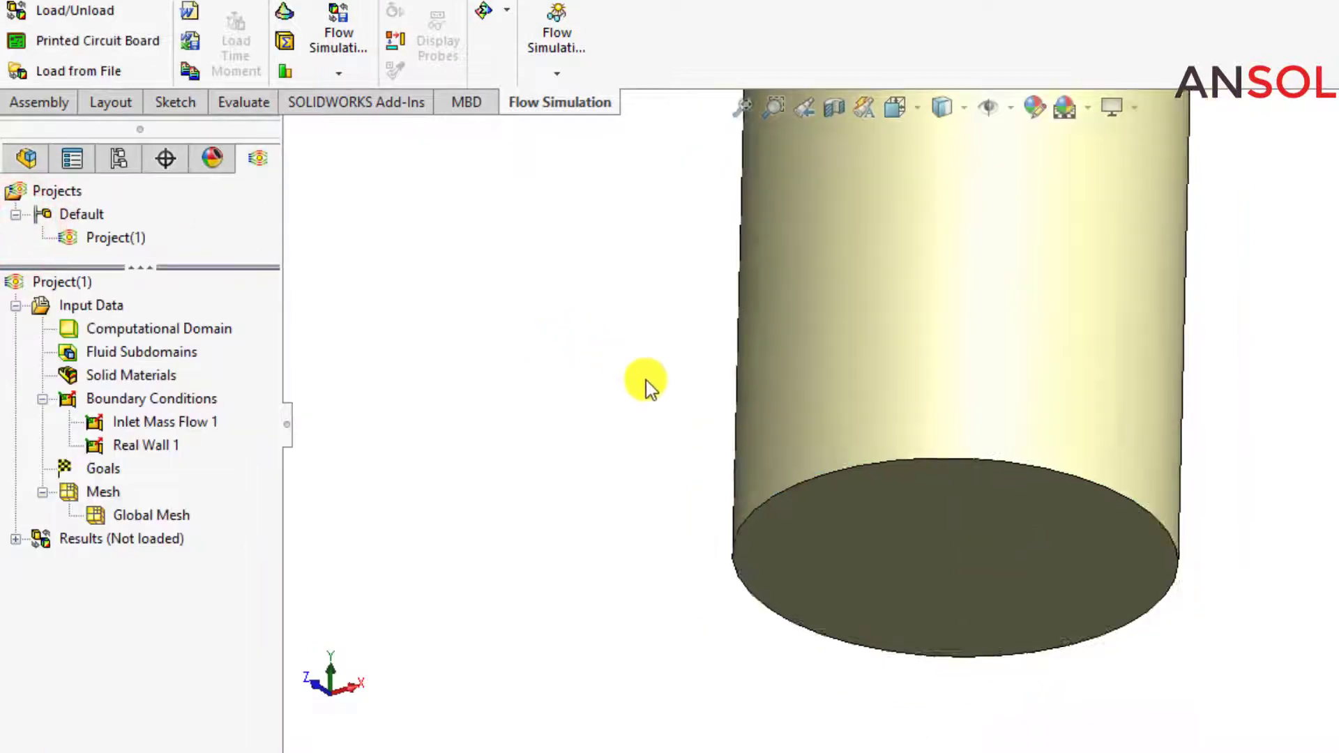
- Insert a new pressure-type boundary condition using Environment Pressure
scroll(756, 422, up, 4)
scroll(996, 255, down, 4)
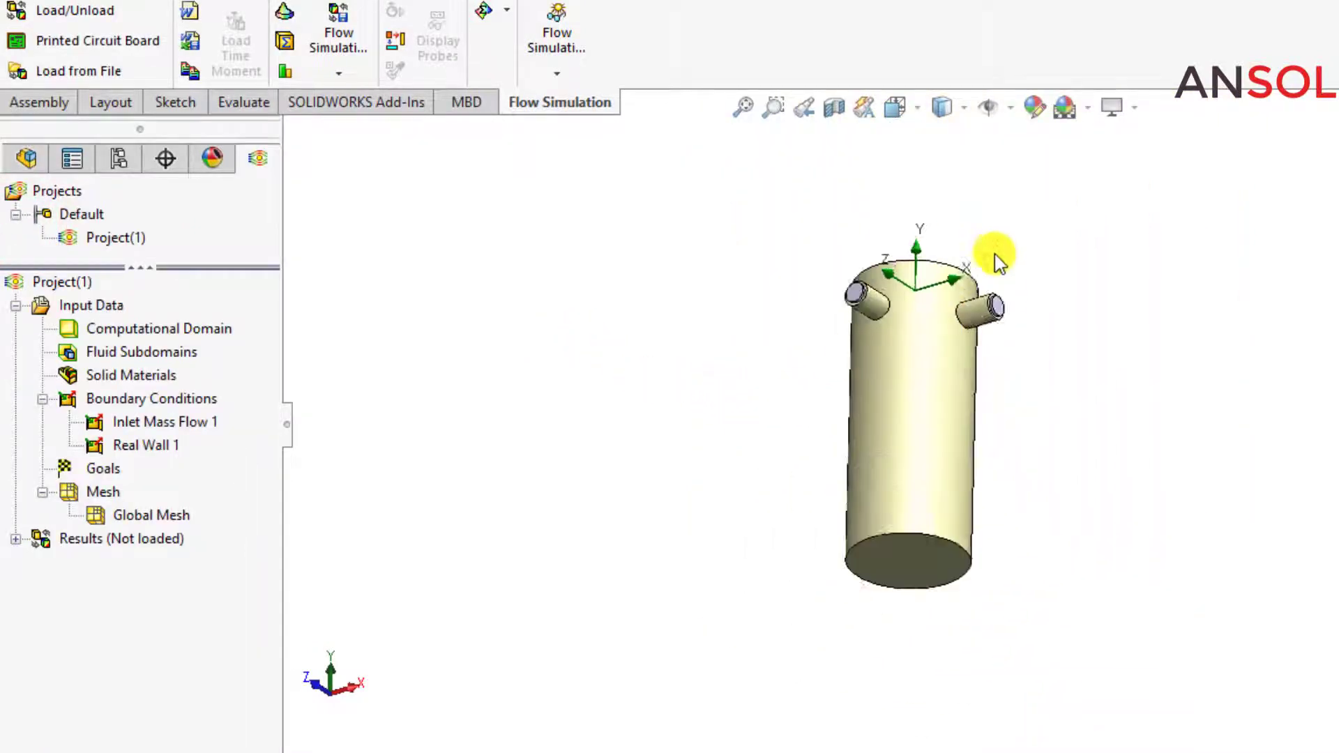
scroll(1060, 383, up, 2)
scroll(983, 467, down, 1)
middle_drag(931, 530, 862, 652)
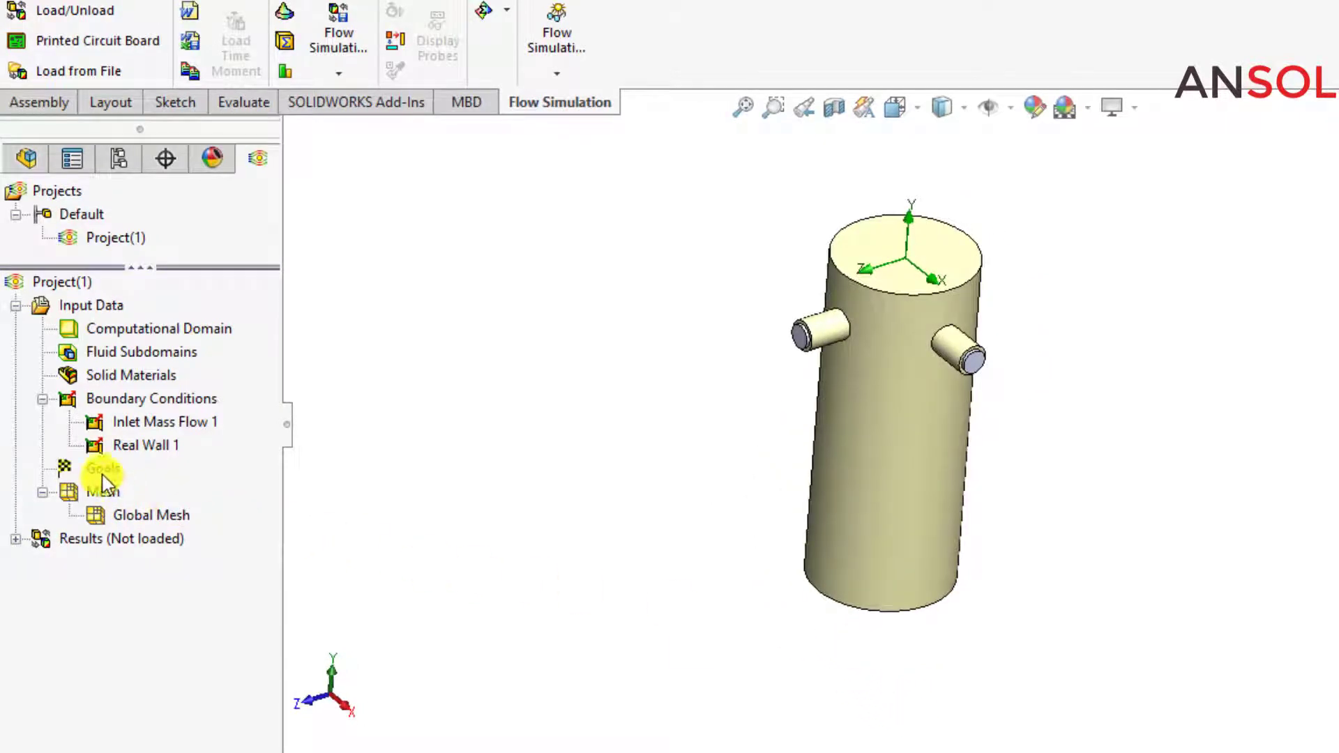
right_click(124, 399)
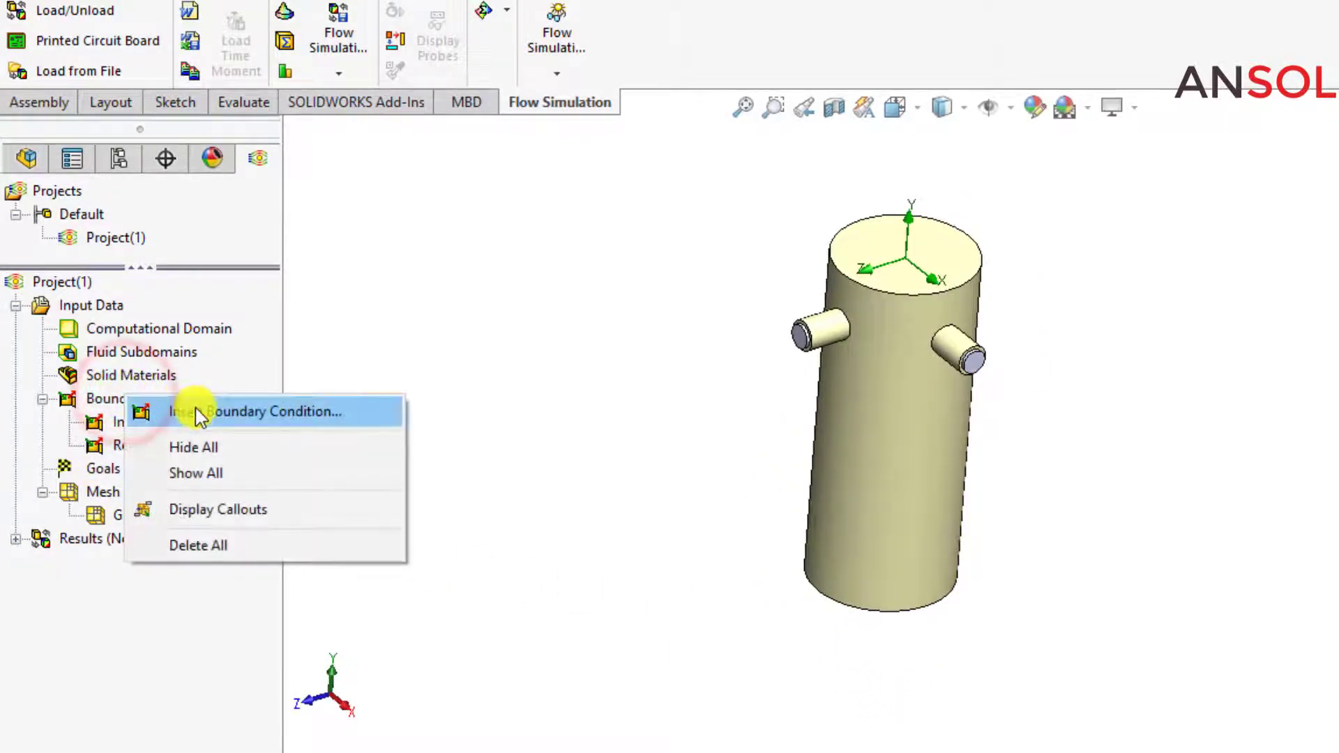
click(195, 410)
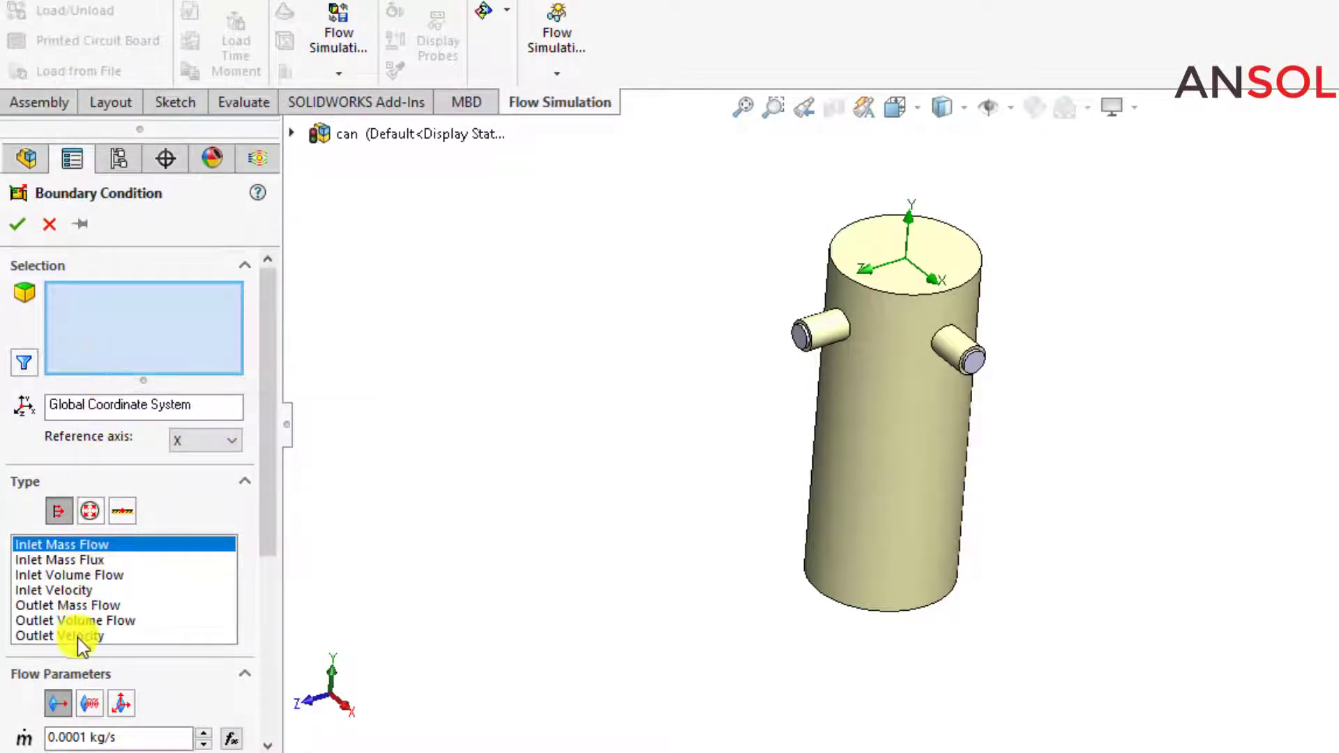
click(90, 511)
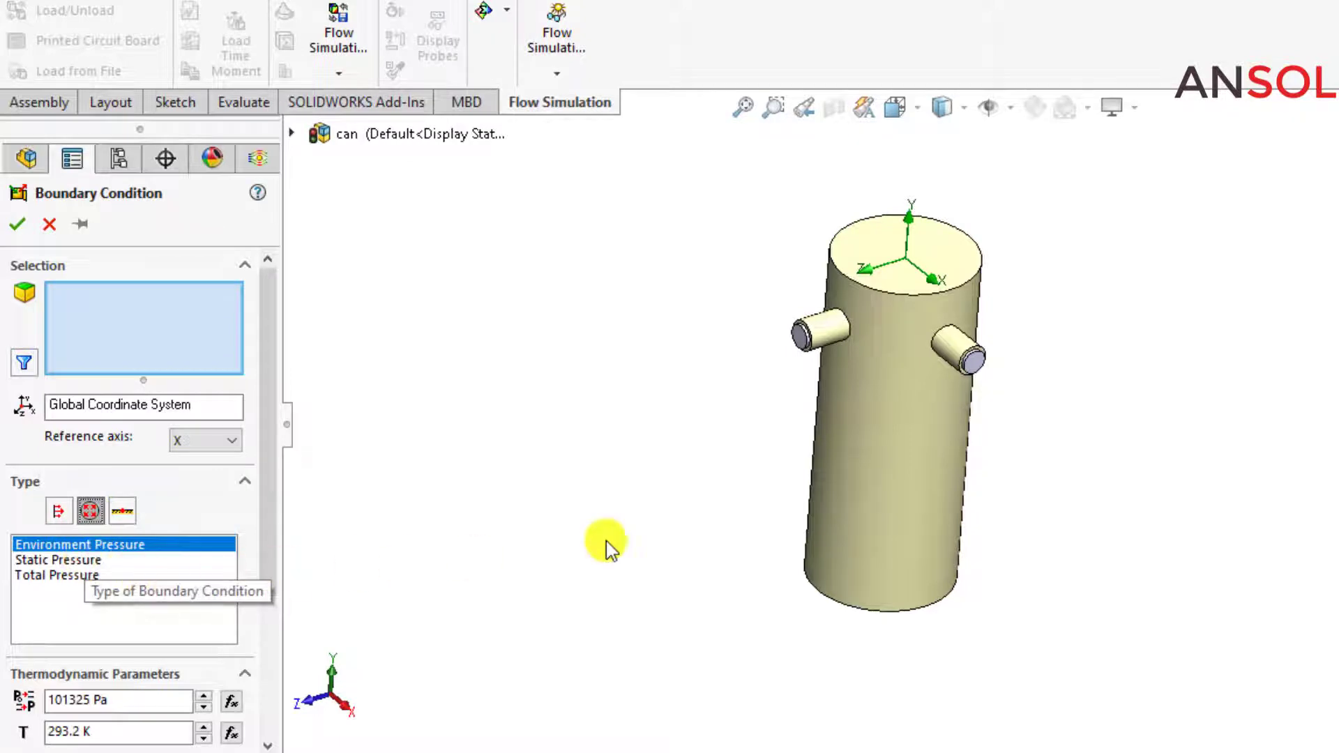
- Add the in lid's outer face and, with Select Other, its inner face to the pressure condition
scroll(1024, 392, down, 3)
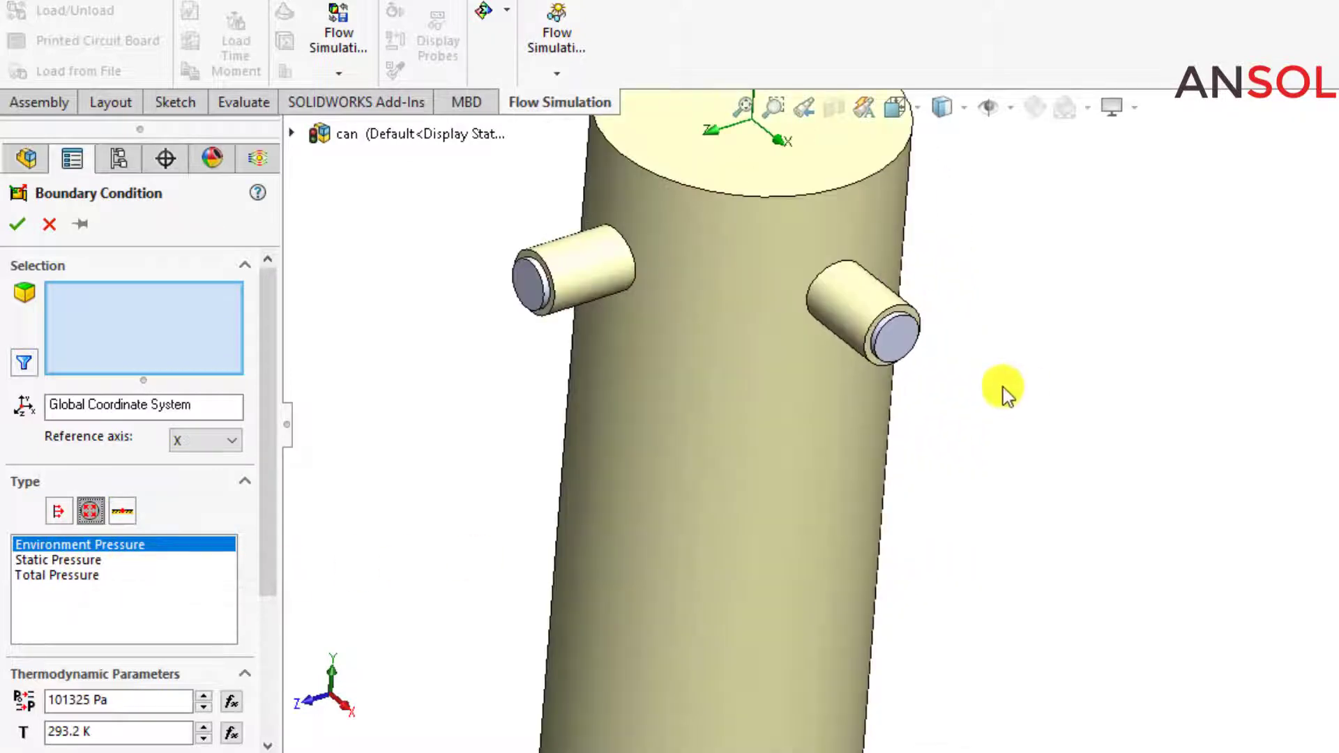
click(893, 359)
scroll(891, 370, down, 3)
right_click(892, 374)
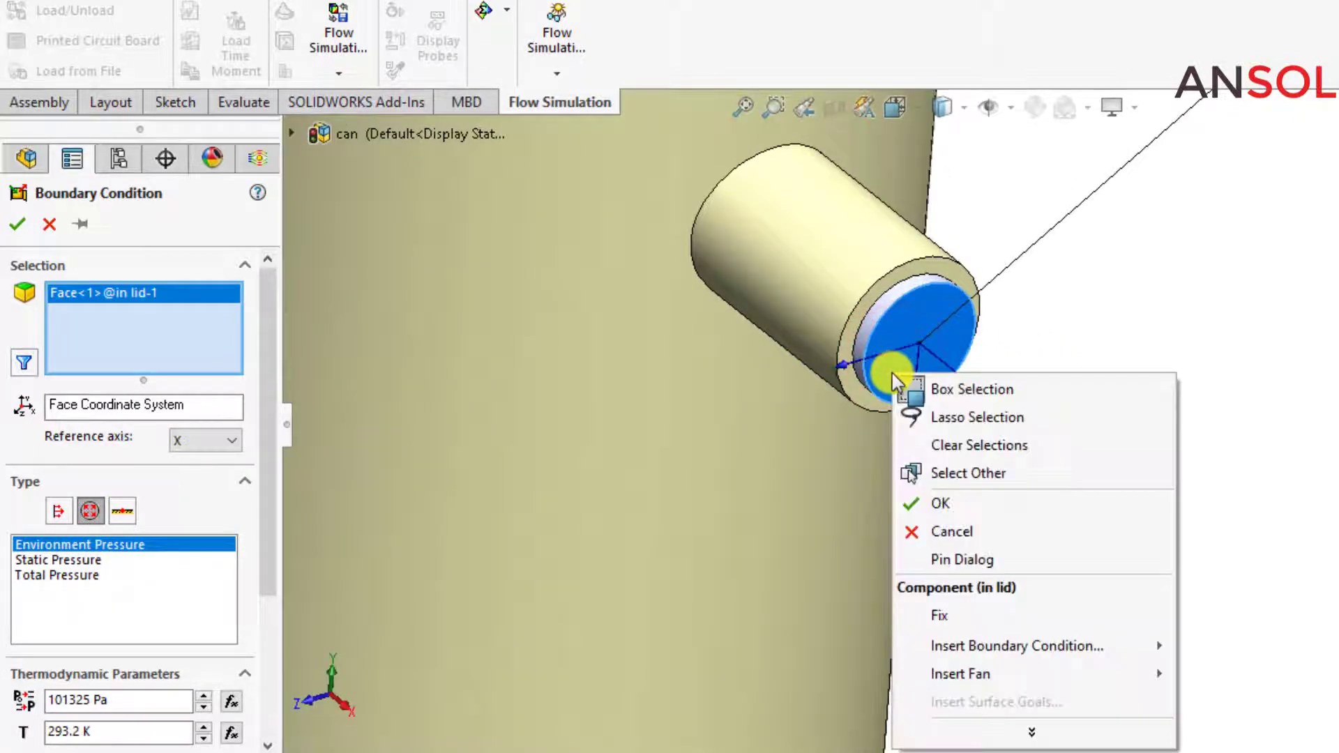
click(961, 473)
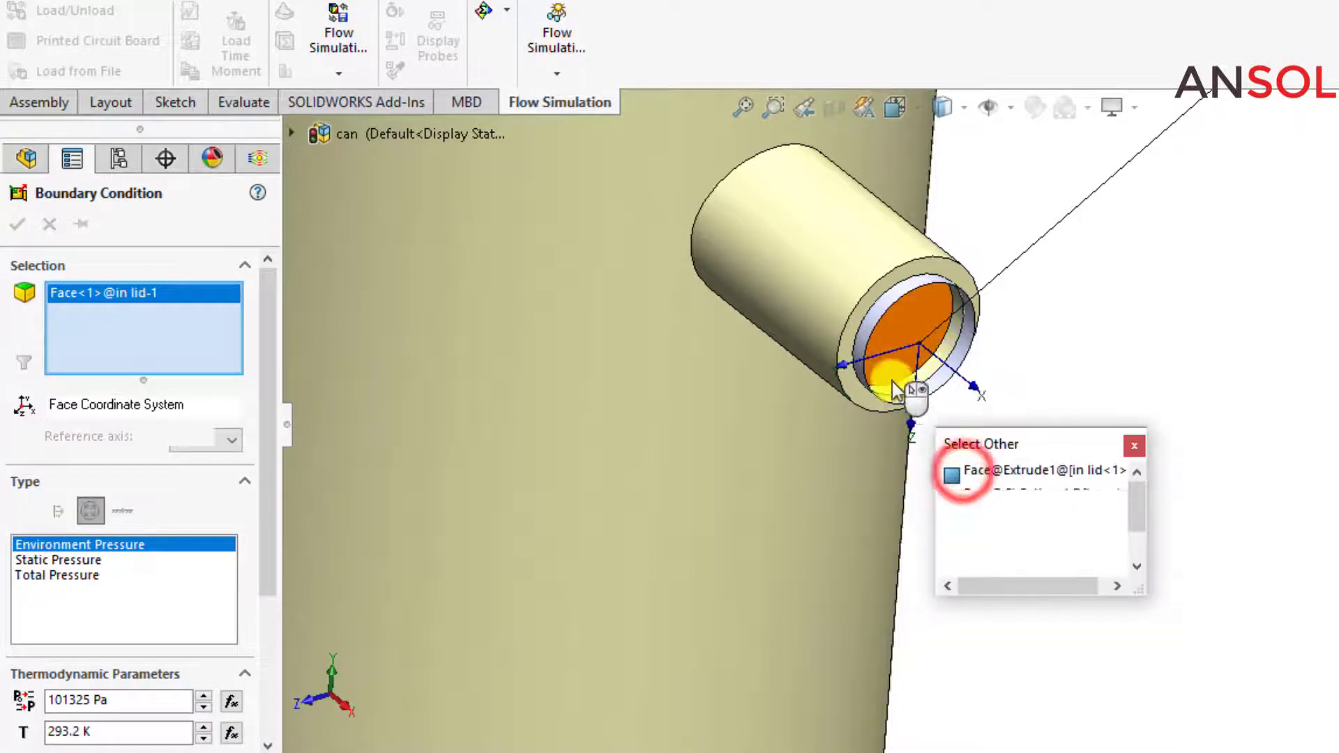
click(890, 367)
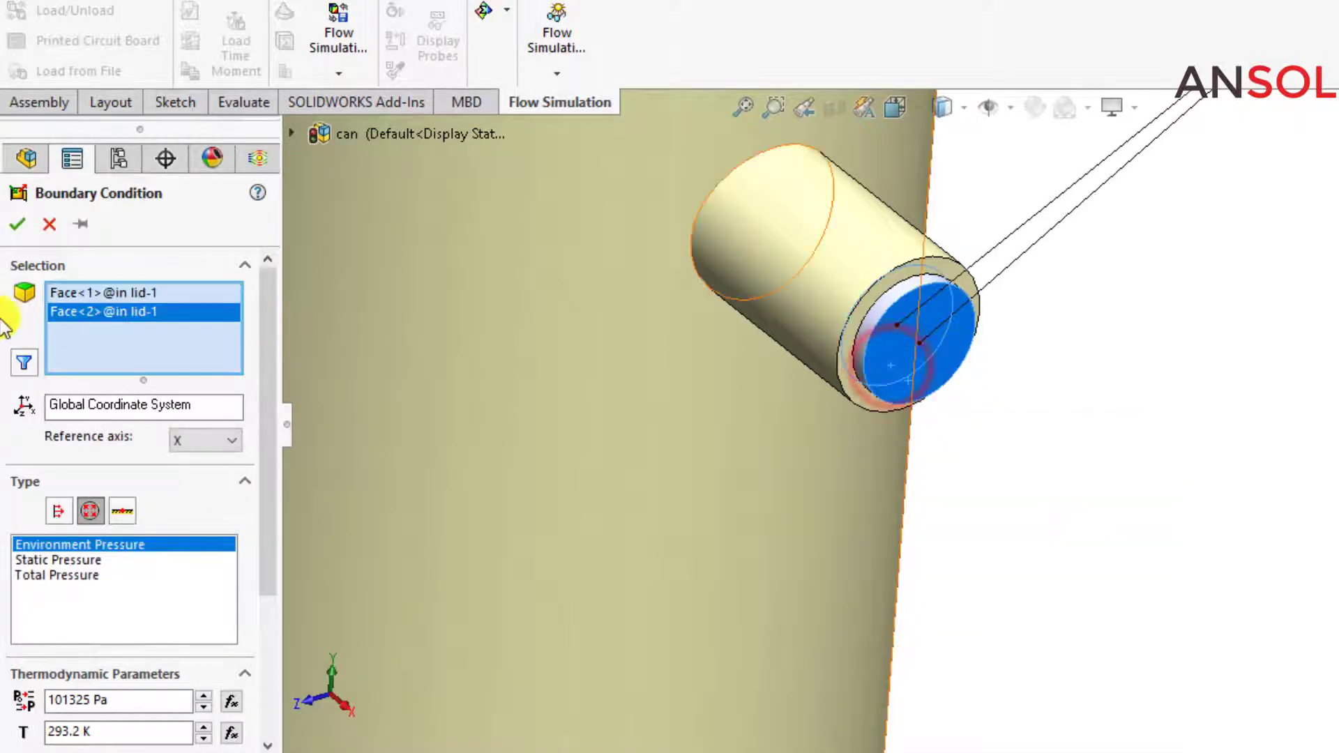
- Delete the in lid's outer face from the selection and accept the Environment Pressure condition with its default pressure and temperature
click(74, 292)
right_click(75, 295)
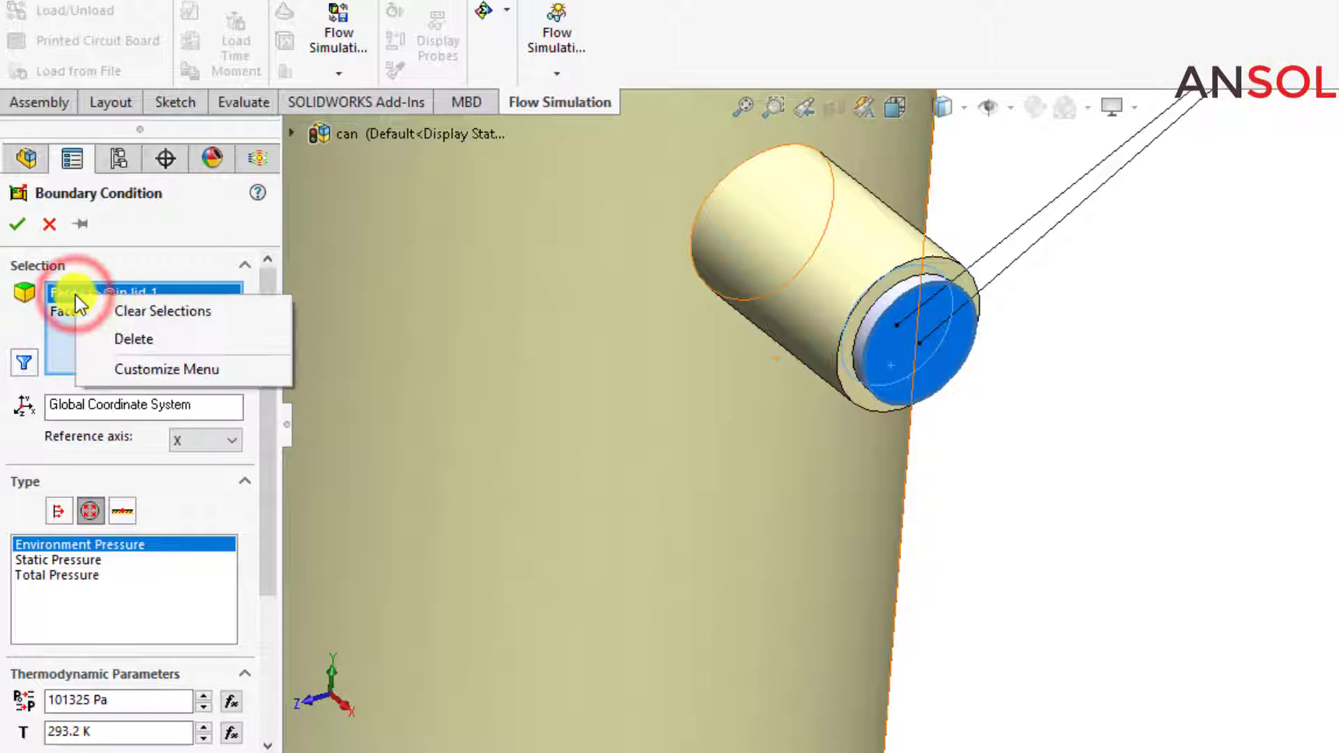
click(137, 340)
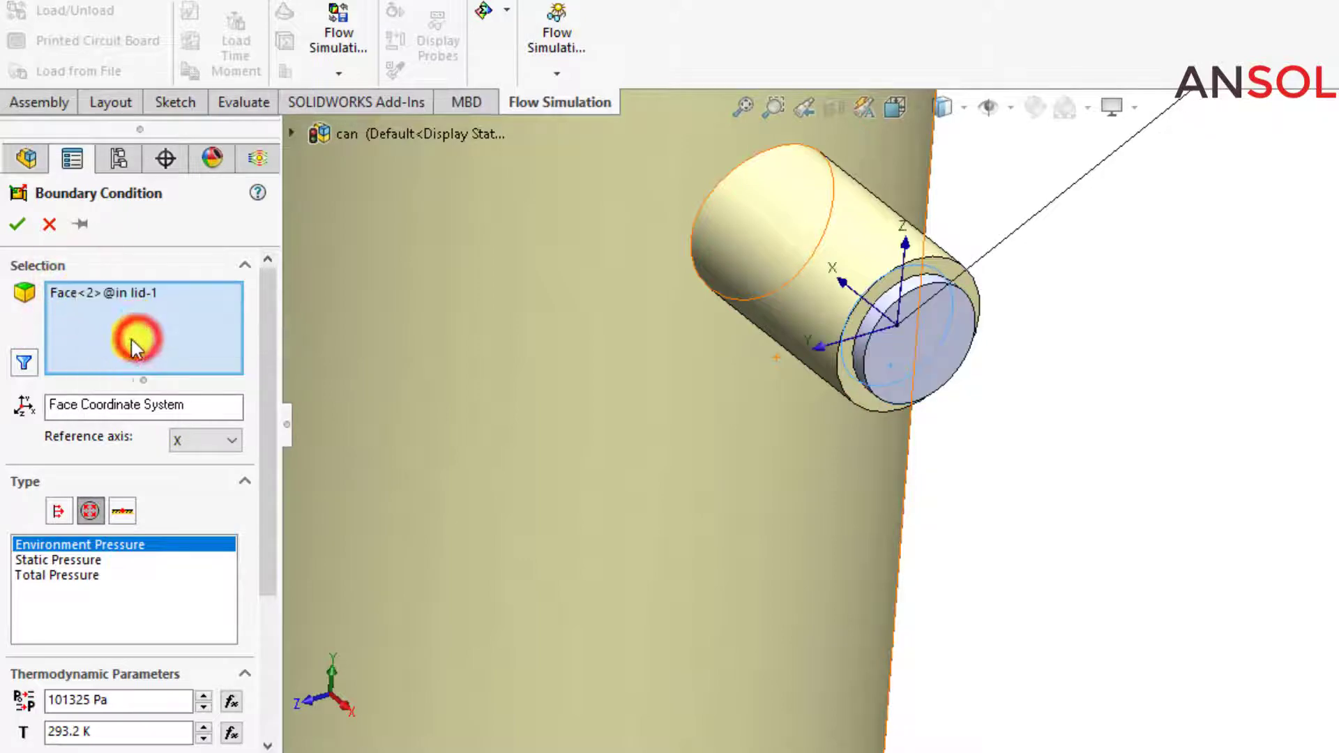
click(17, 227)
- Insert a global goal for the average Temperature (Fluid) and accept it
scroll(802, 394, down, 5)
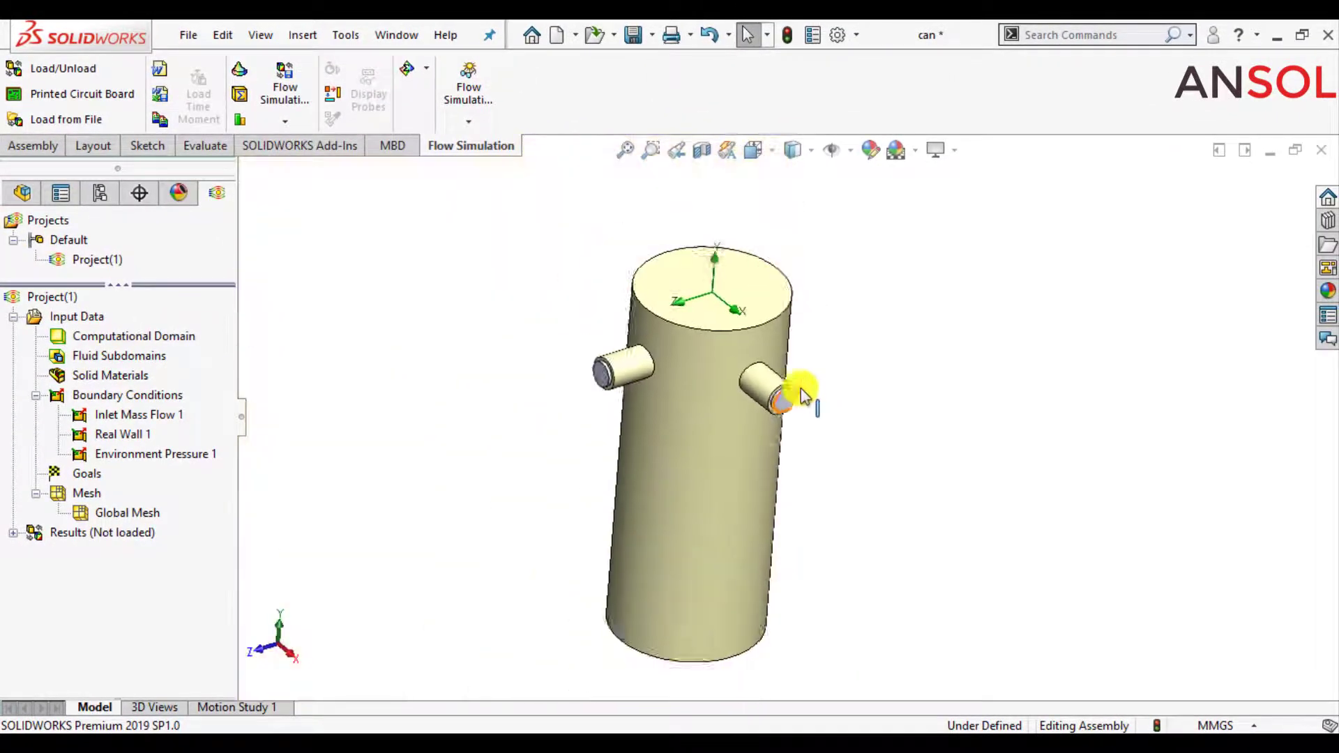
right_click(77, 478)
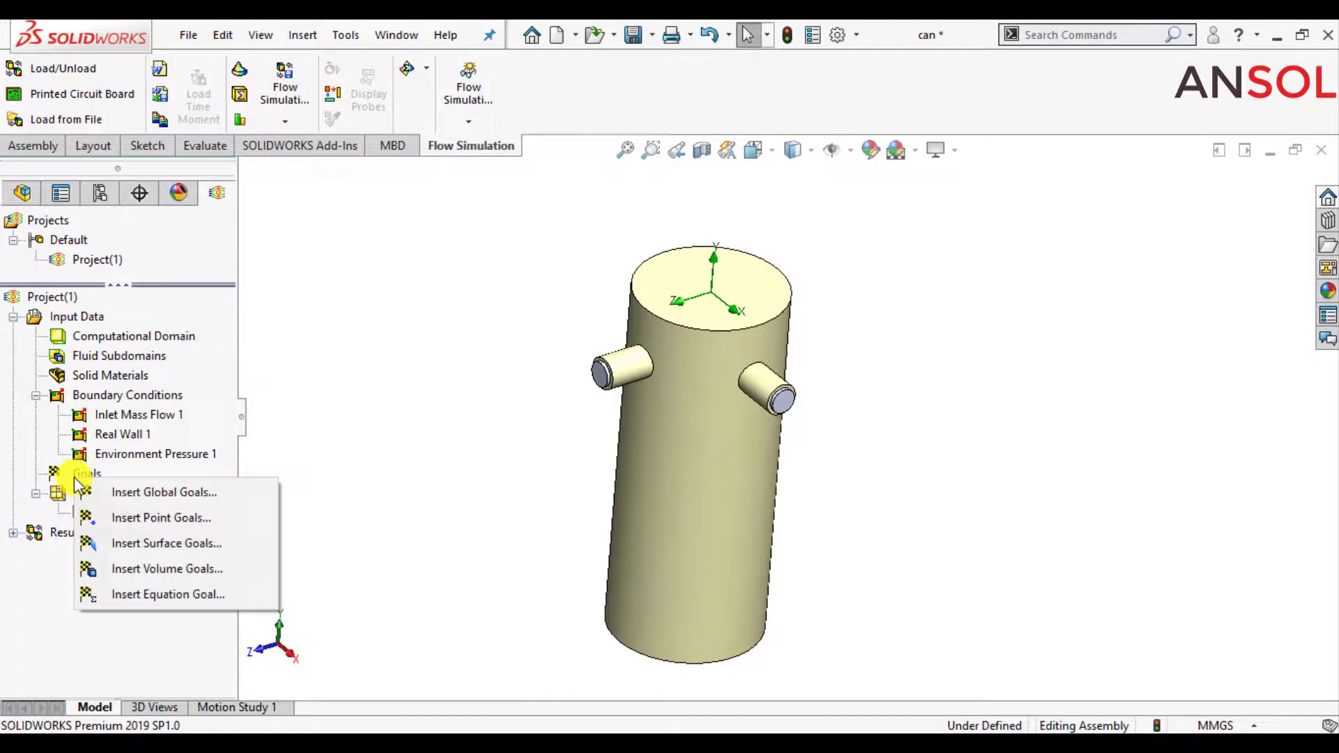
click(124, 492)
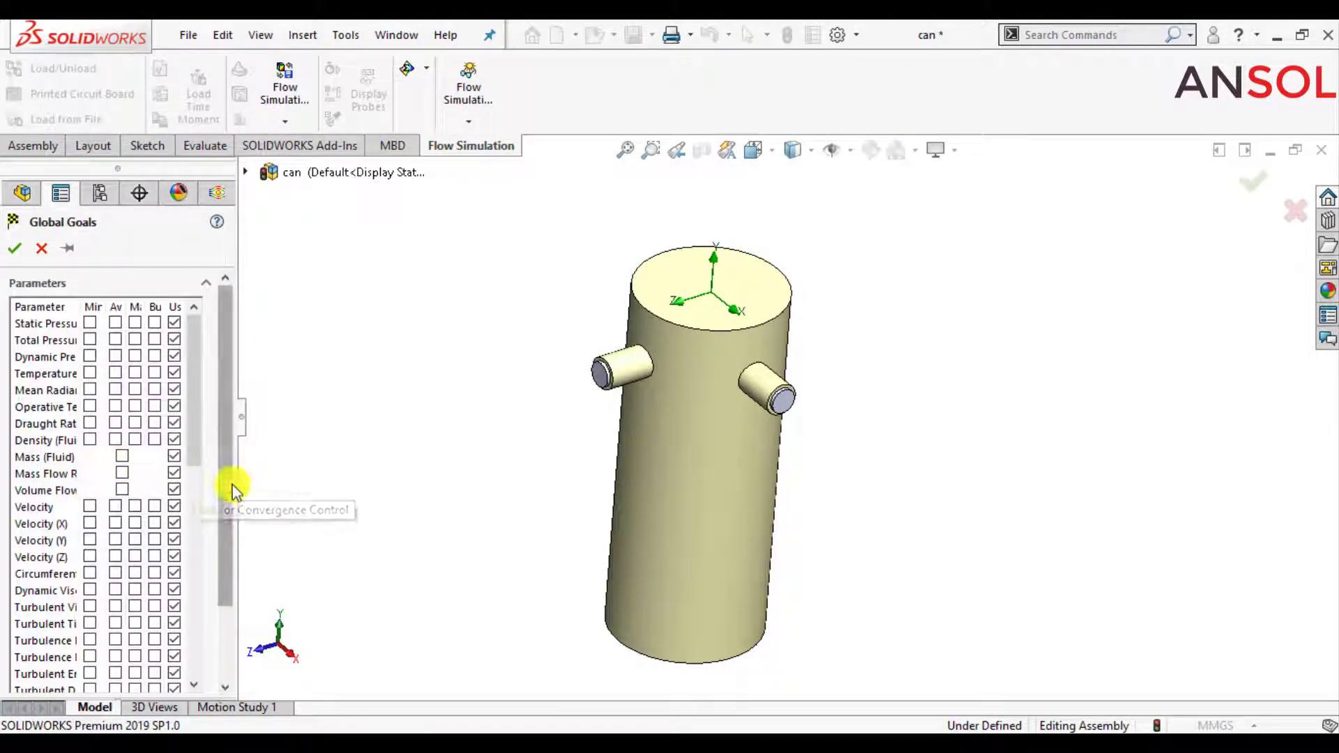
drag(237, 484, 344, 482)
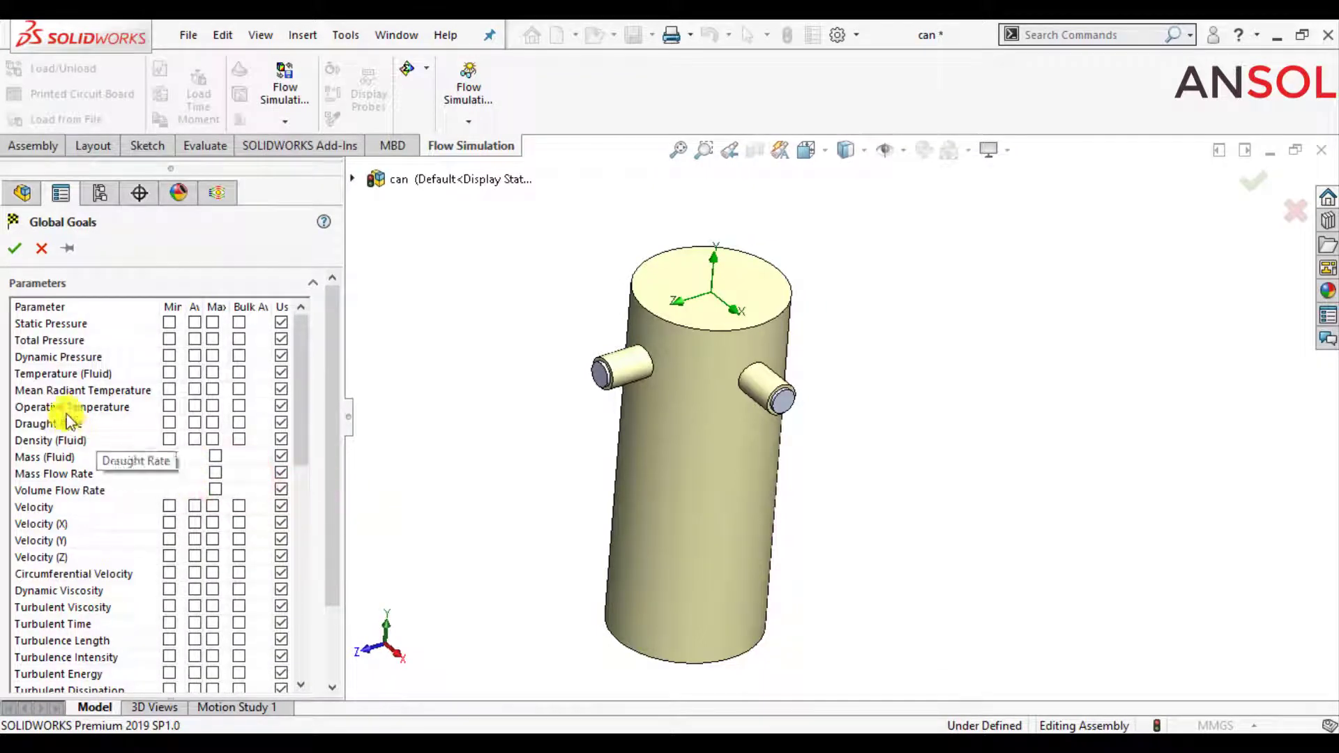
click(194, 371)
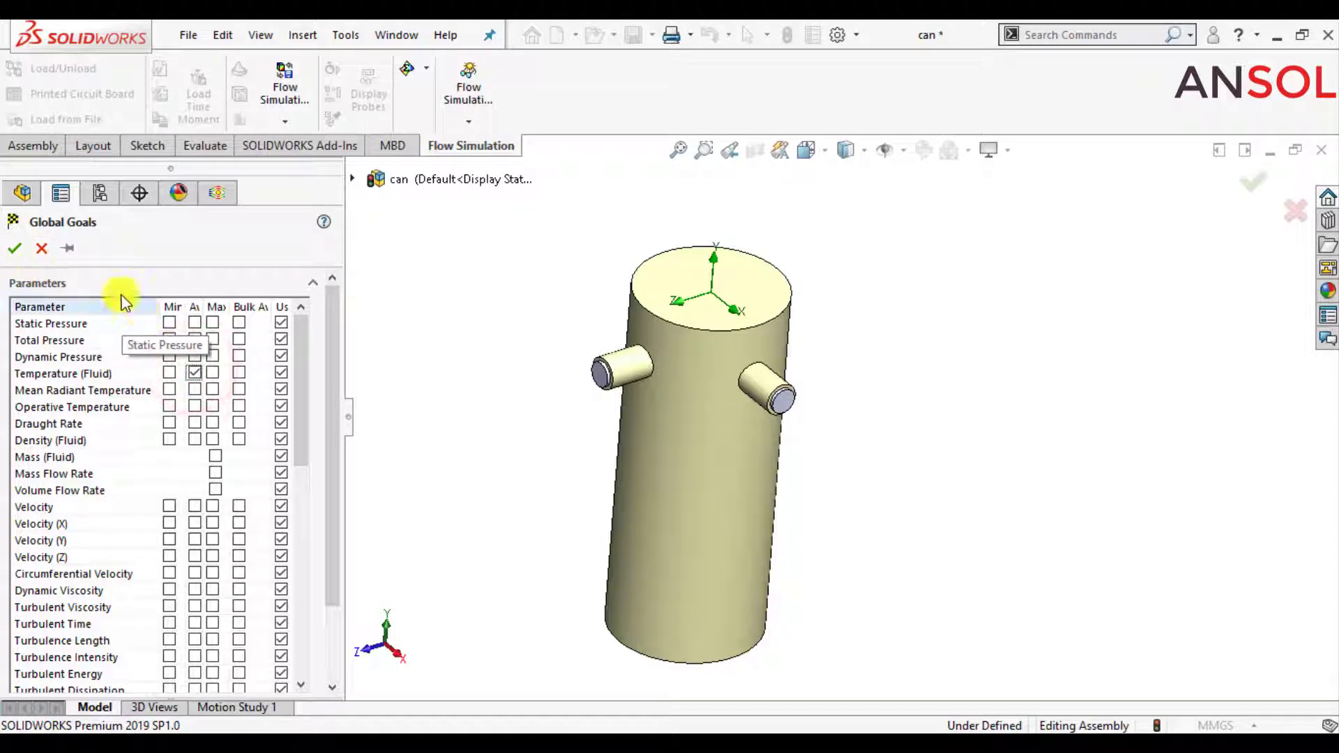
click(15, 247)
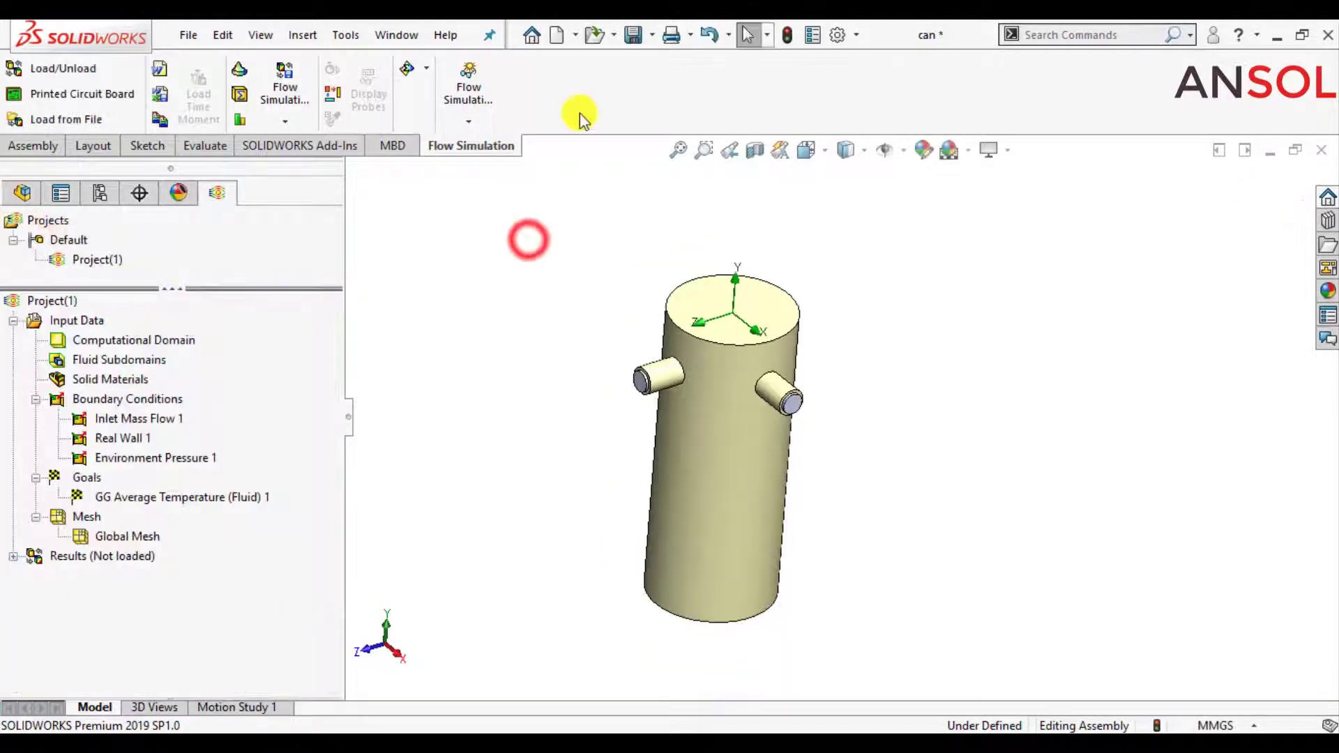
- Make the Flow Simulation Main commands available and run a new calculation on this computer with all cores, loading the results
right_click(585, 92)
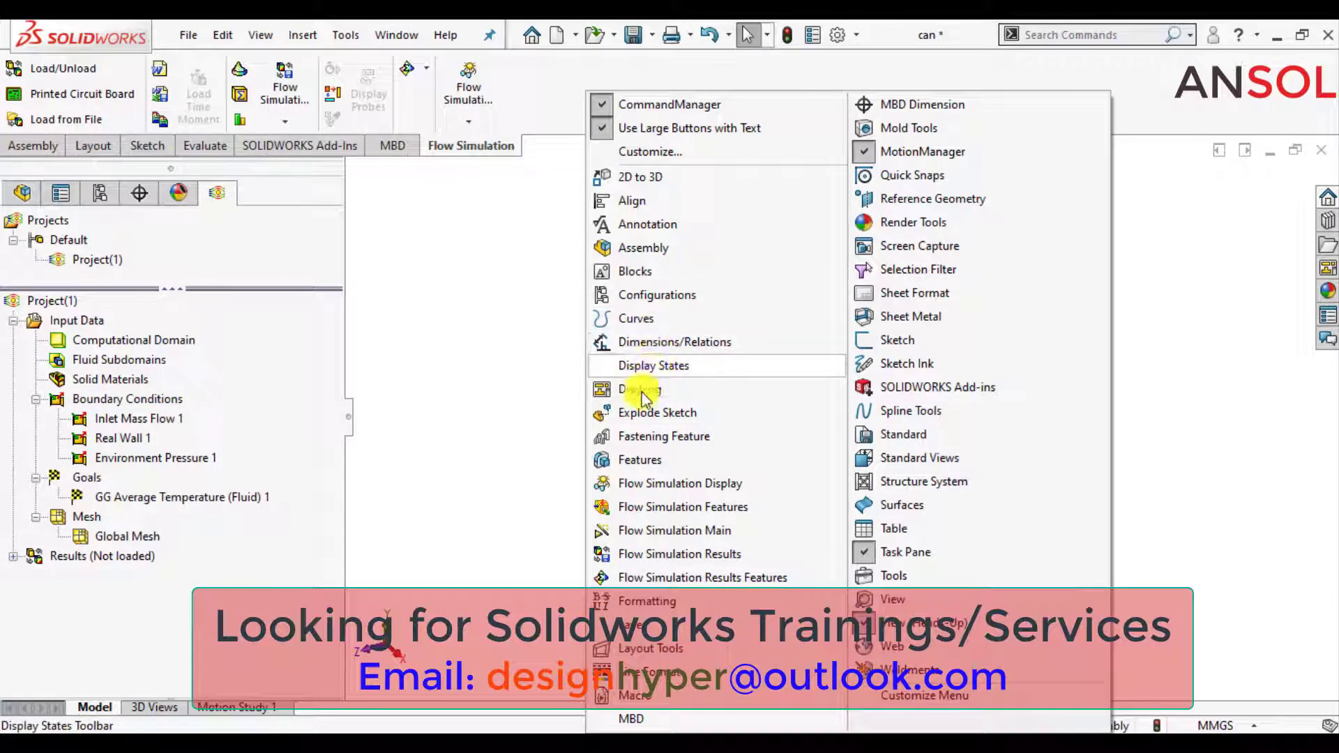
click(647, 531)
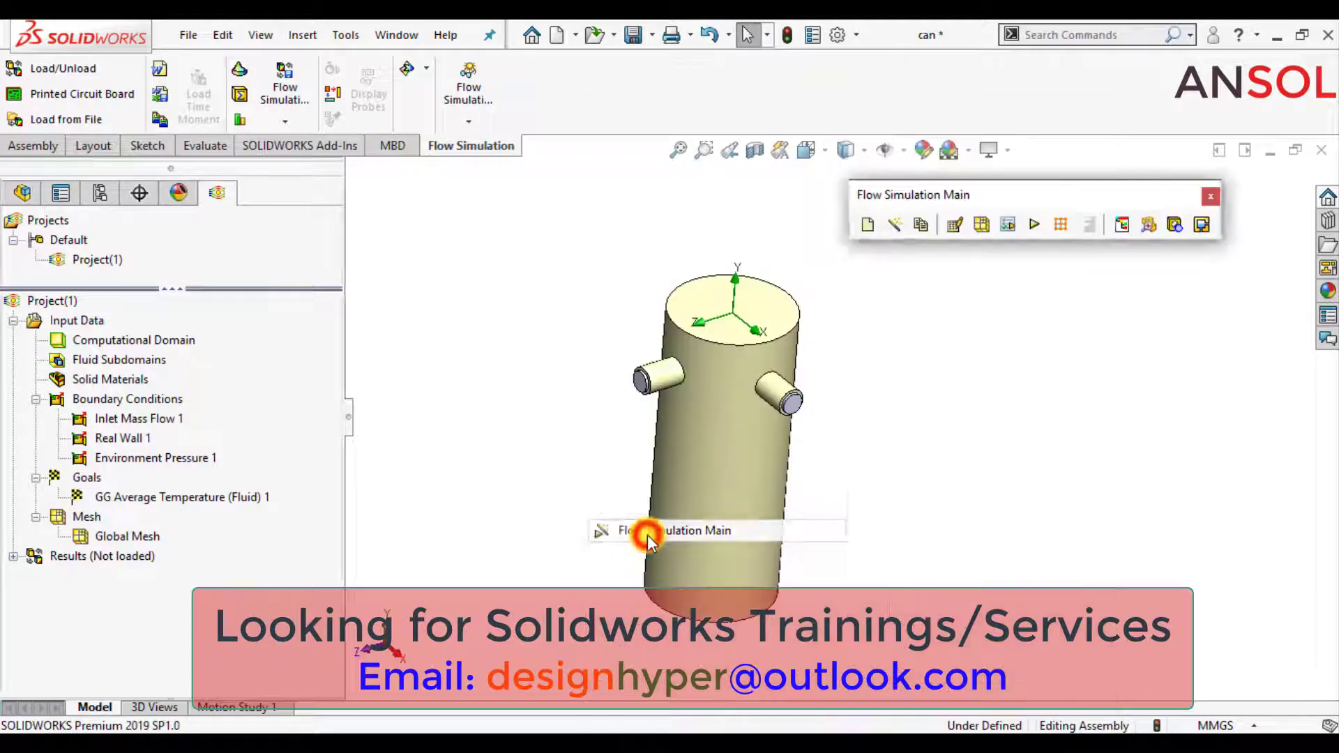
click(1031, 225)
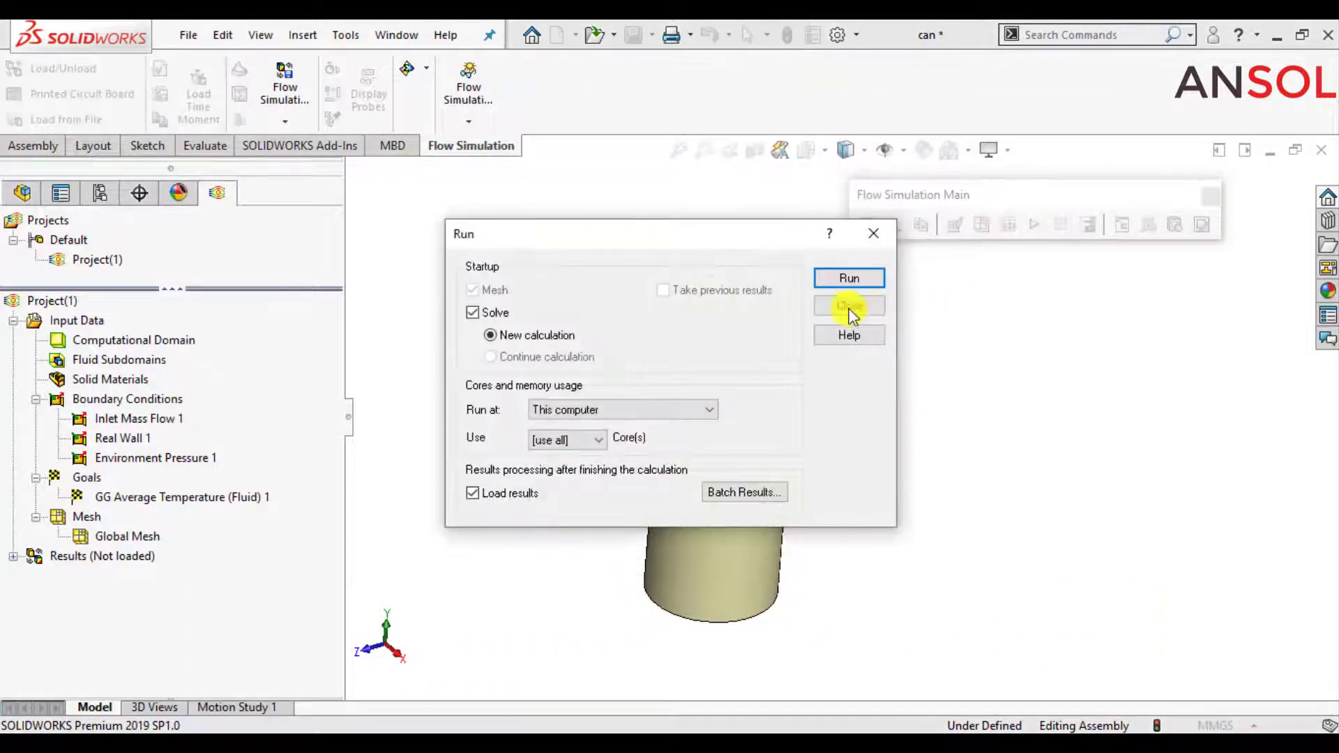
click(841, 282)
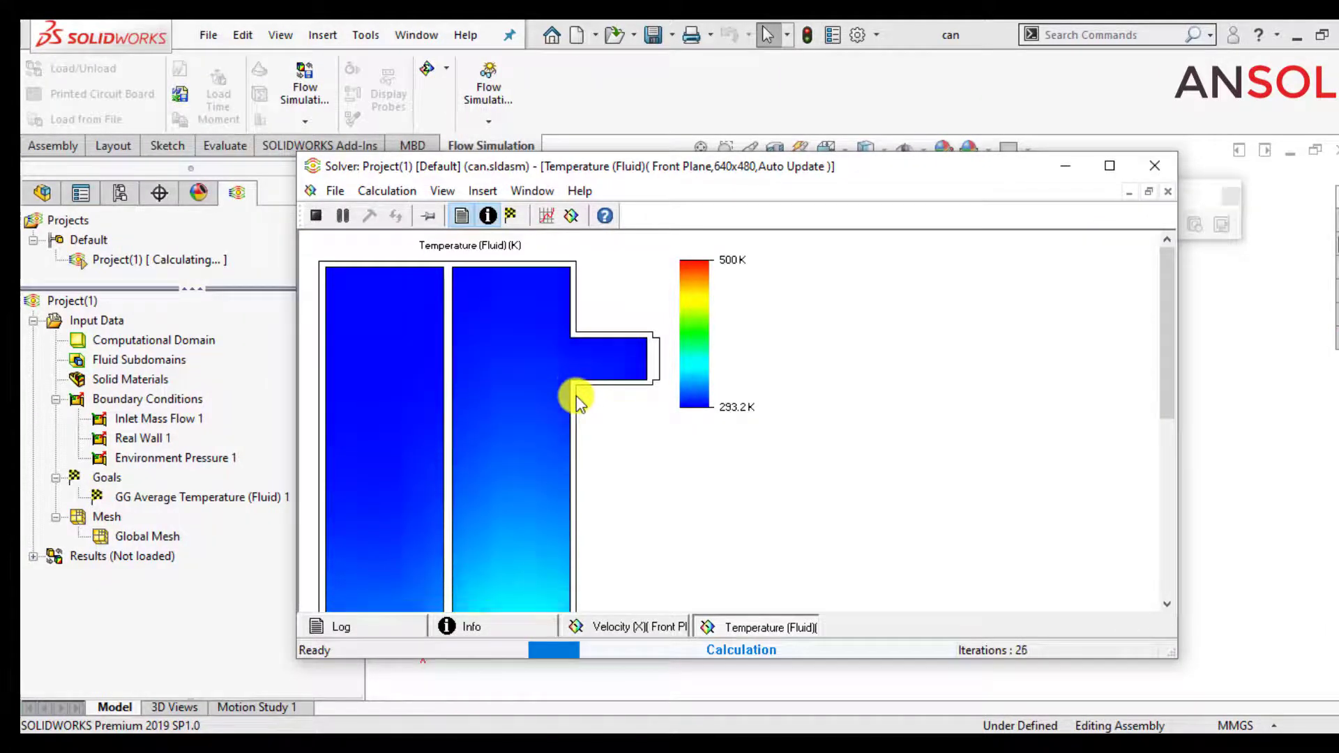
- Examine the Temperature (Fluid) preview on the Front Plane over the can's full height during the calculation, and close the solver
drag(1166, 363, 1149, 499)
scroll(680, 479, up, 3)
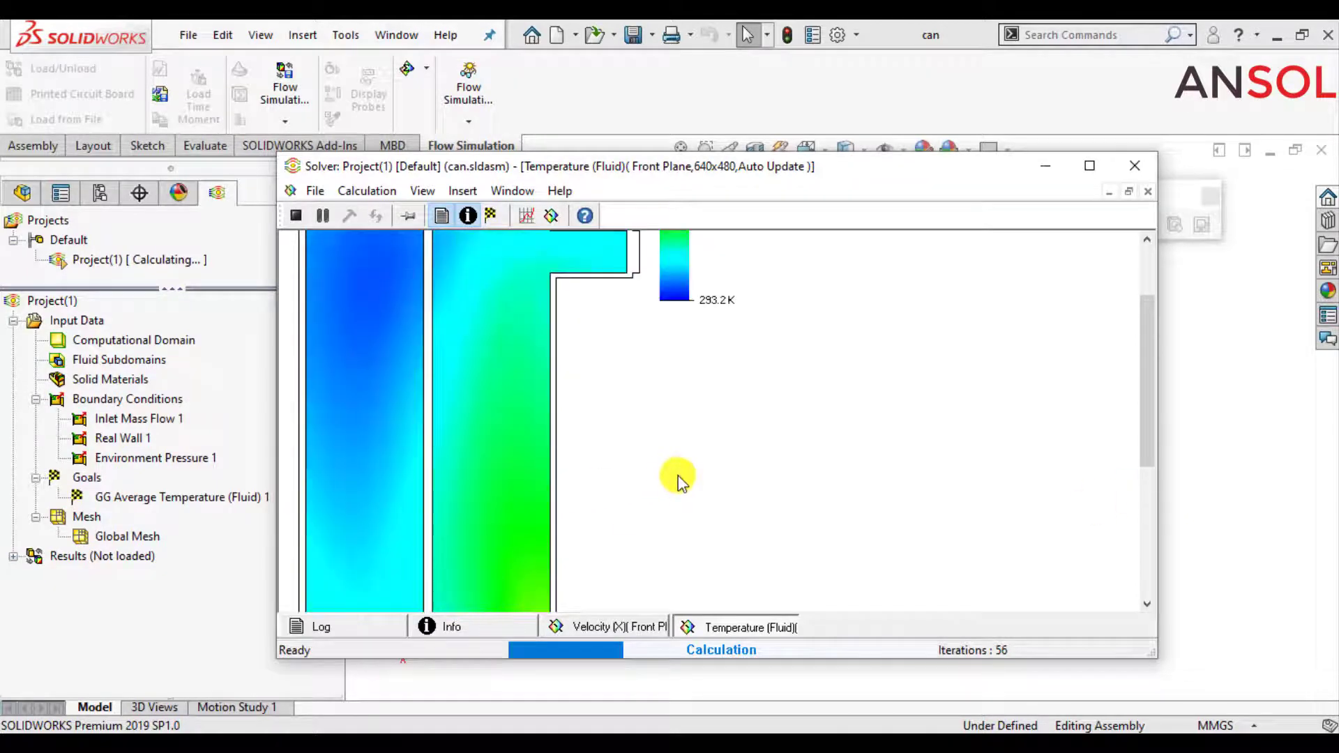
scroll(680, 479, up, 2)
scroll(682, 479, down, 6)
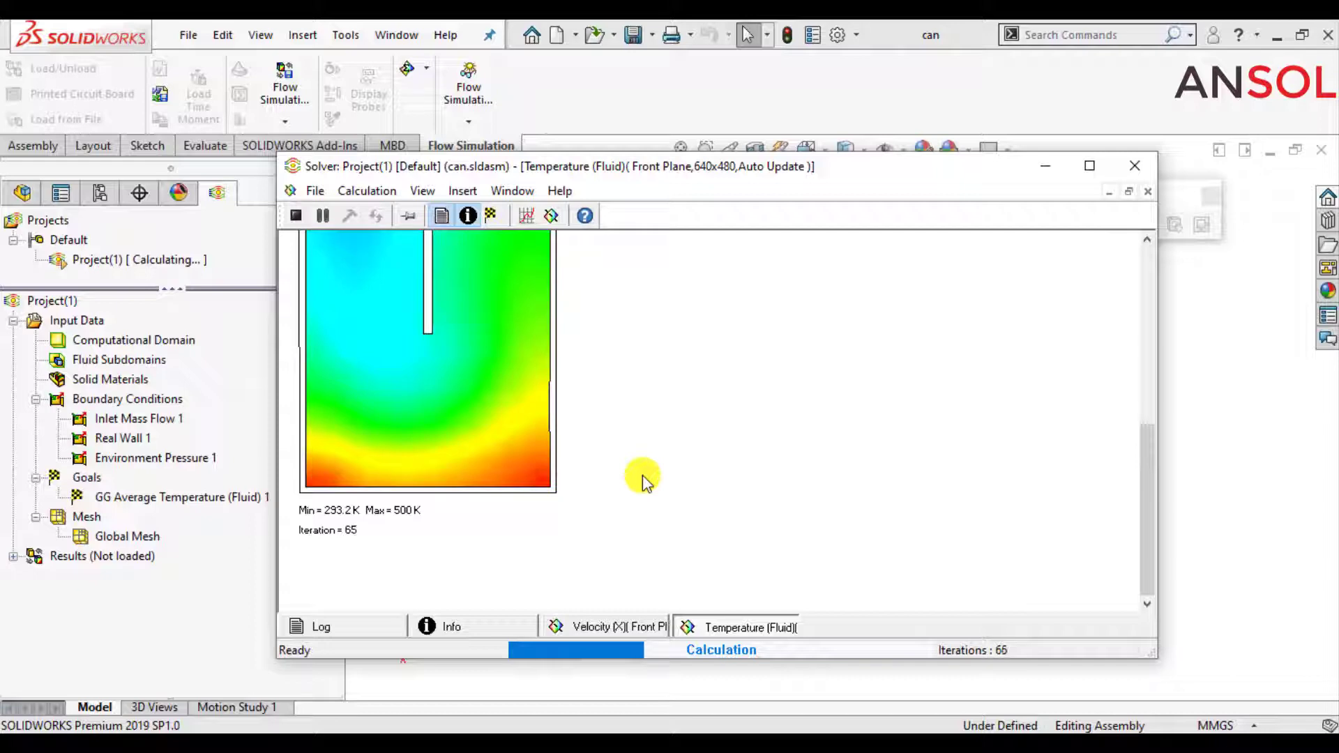
scroll(696, 432, up, 1)
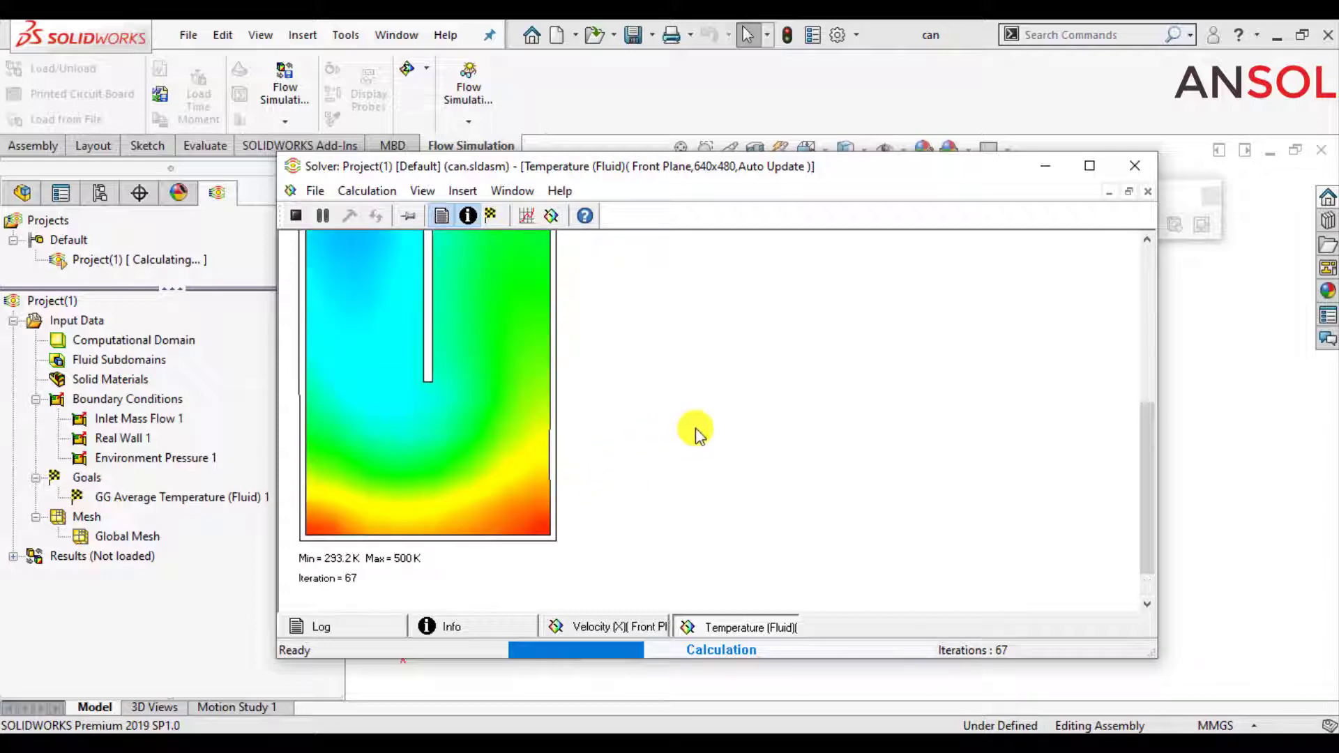
scroll(696, 428, up, 1)
scroll(696, 428, up, 3)
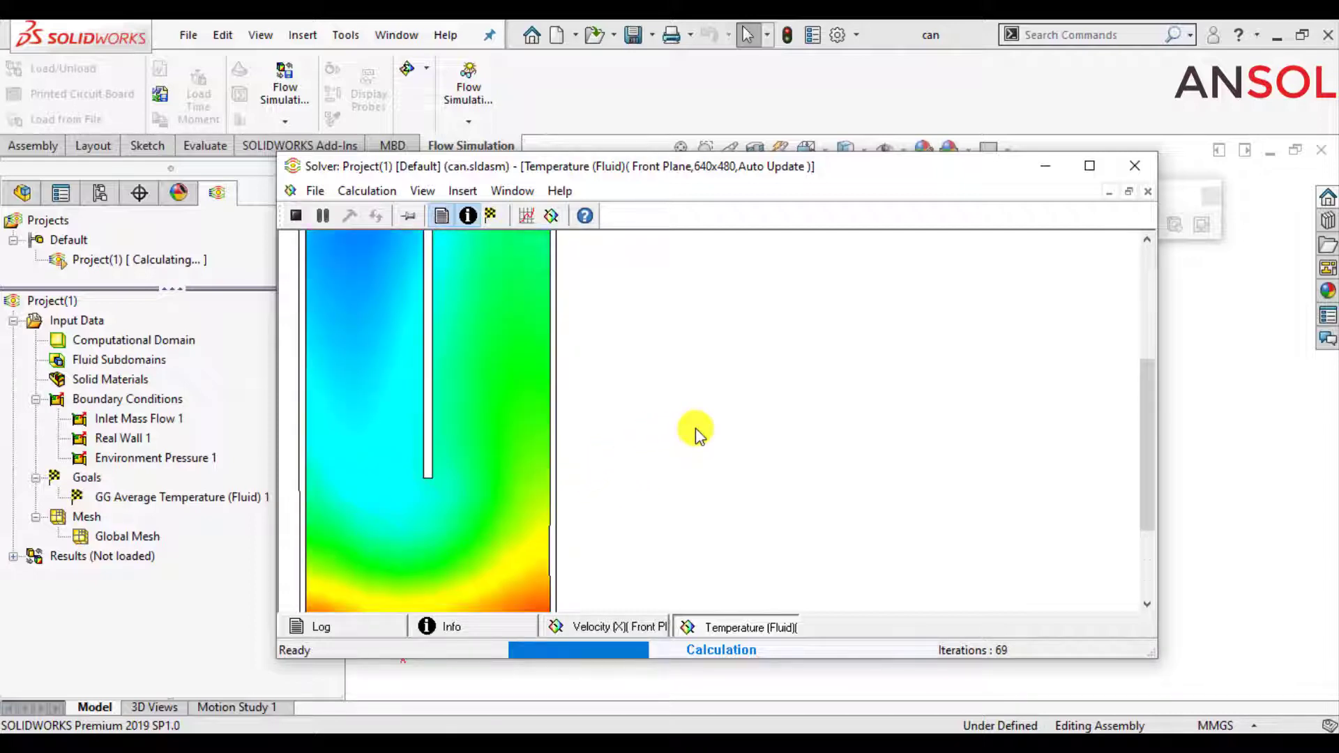
scroll(696, 428, up, 3)
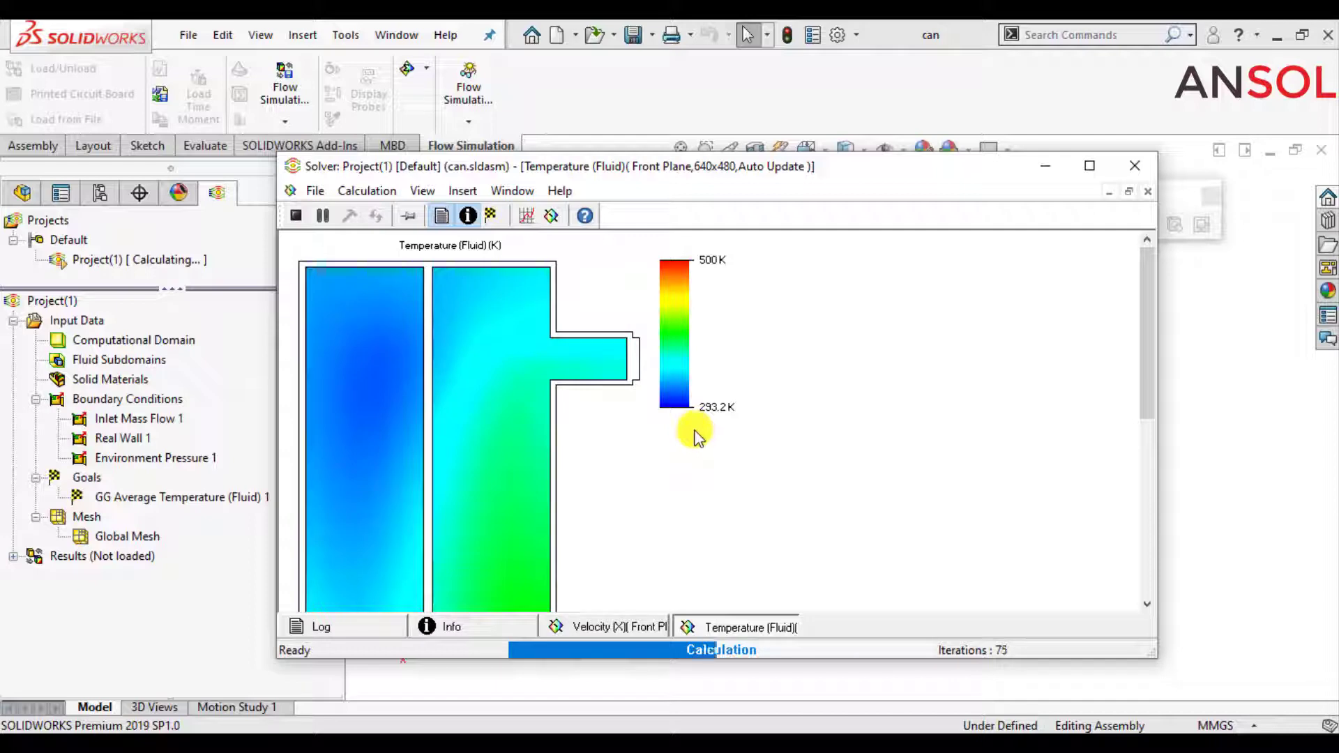
scroll(694, 431, down, 3)
scroll(694, 431, up, 3)
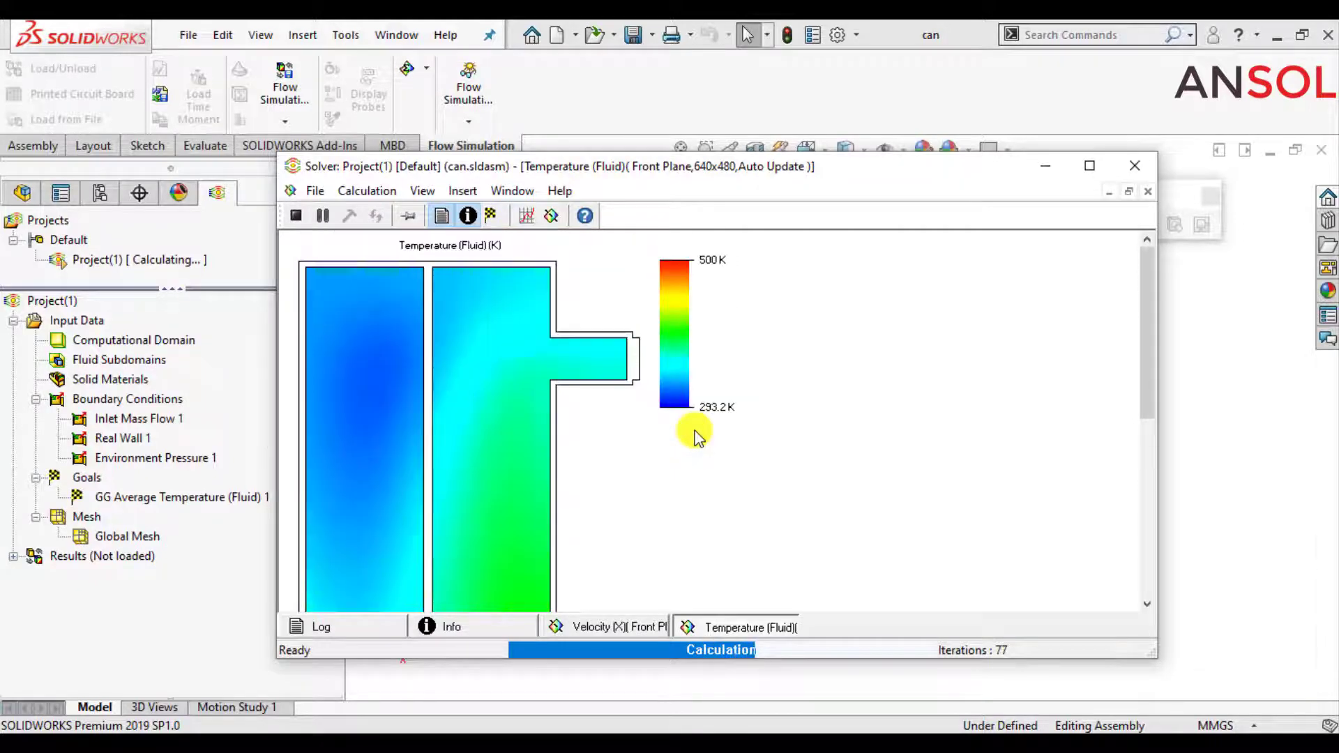
scroll(694, 442, down, 5)
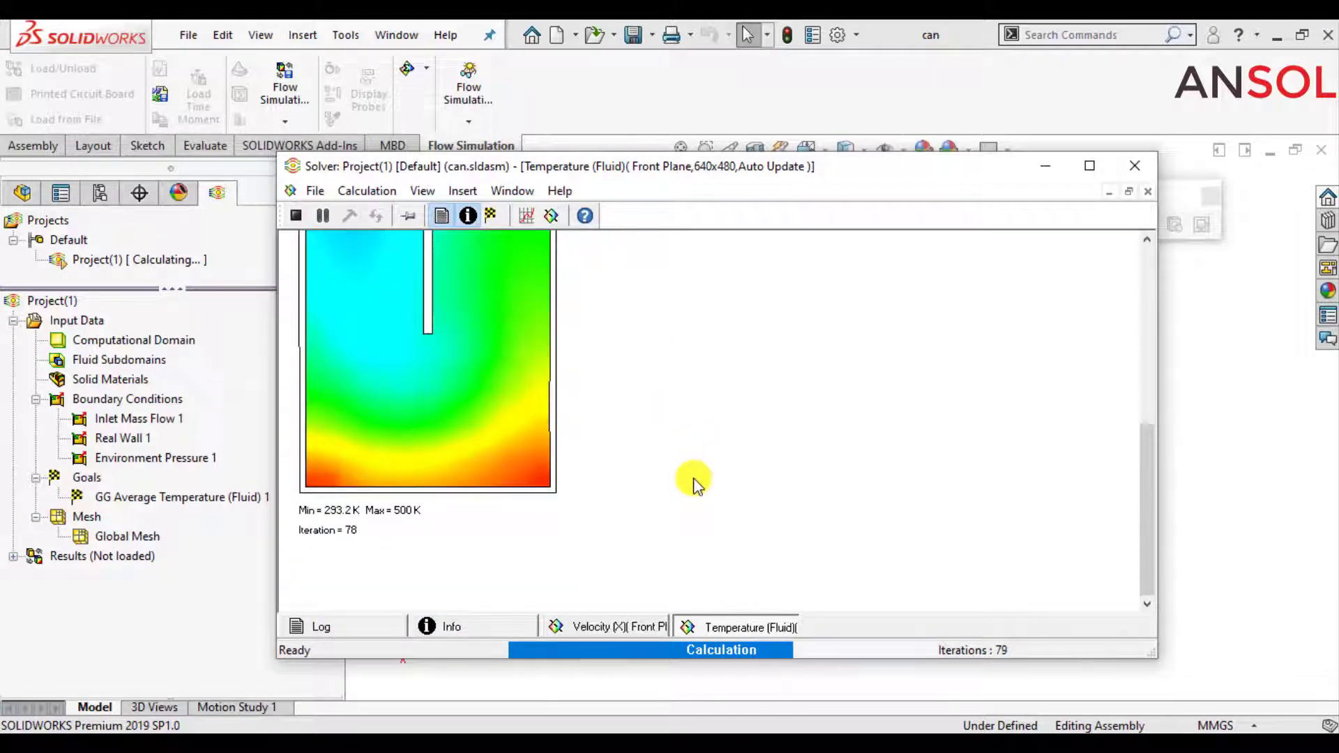
scroll(695, 484, up, 5)
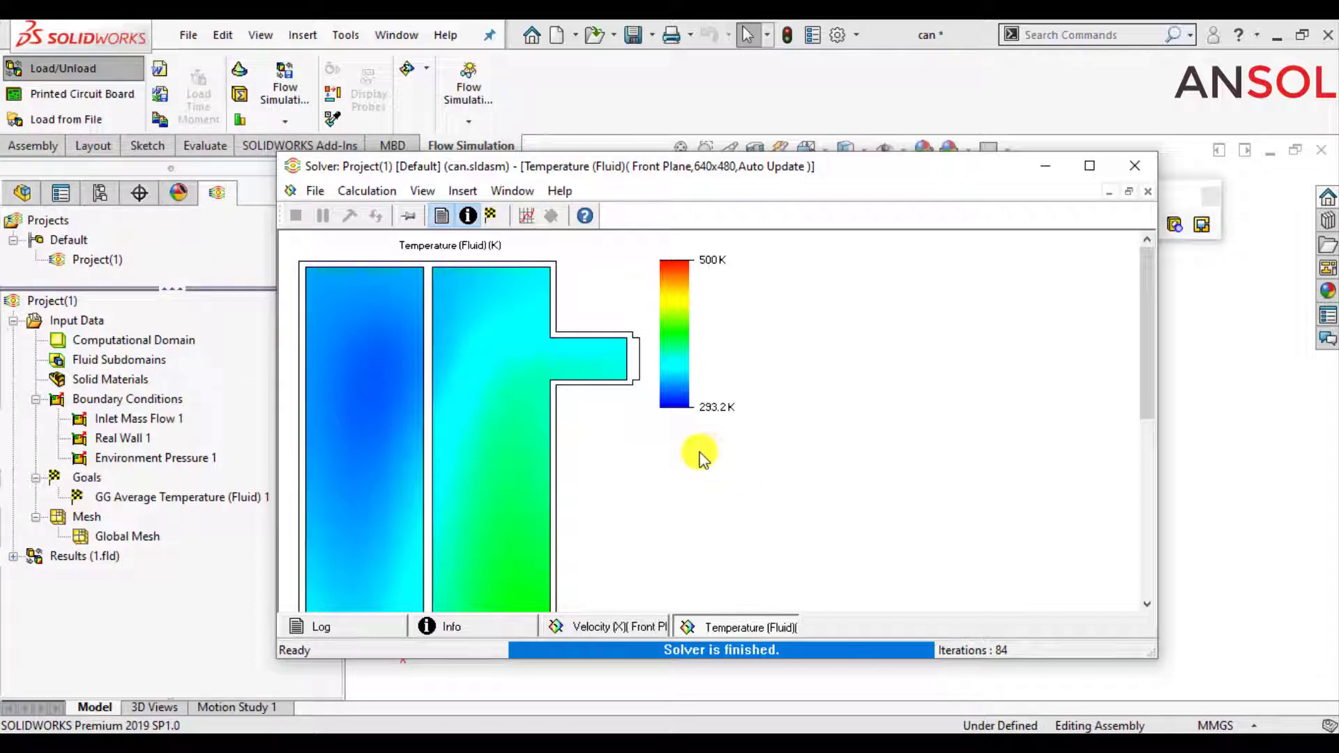
click(1141, 164)
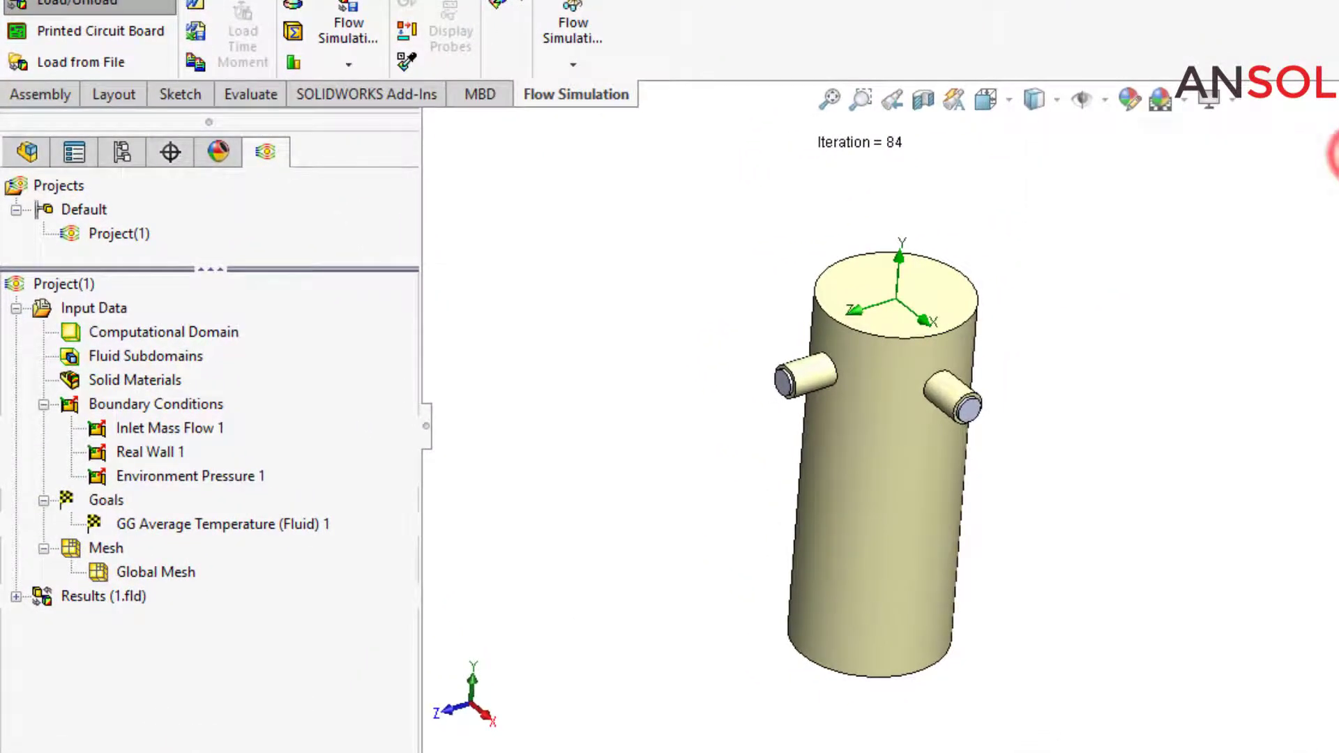
- Expand the loaded simulation results and hide the can housing in the model
mouse_move(1333, 154)
mouse_down()
mouse_move(1298, 166)
mouse_move(1336, 168)
mouse_up()
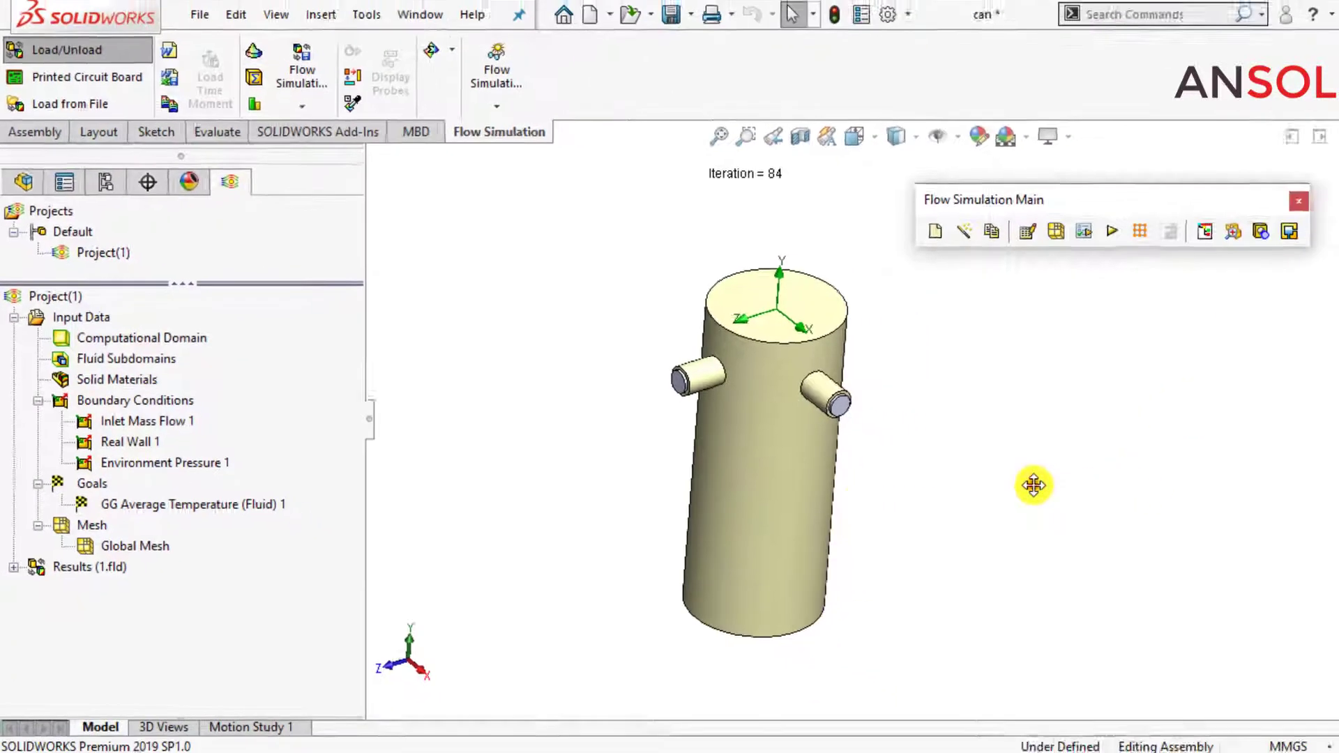
click(13, 567)
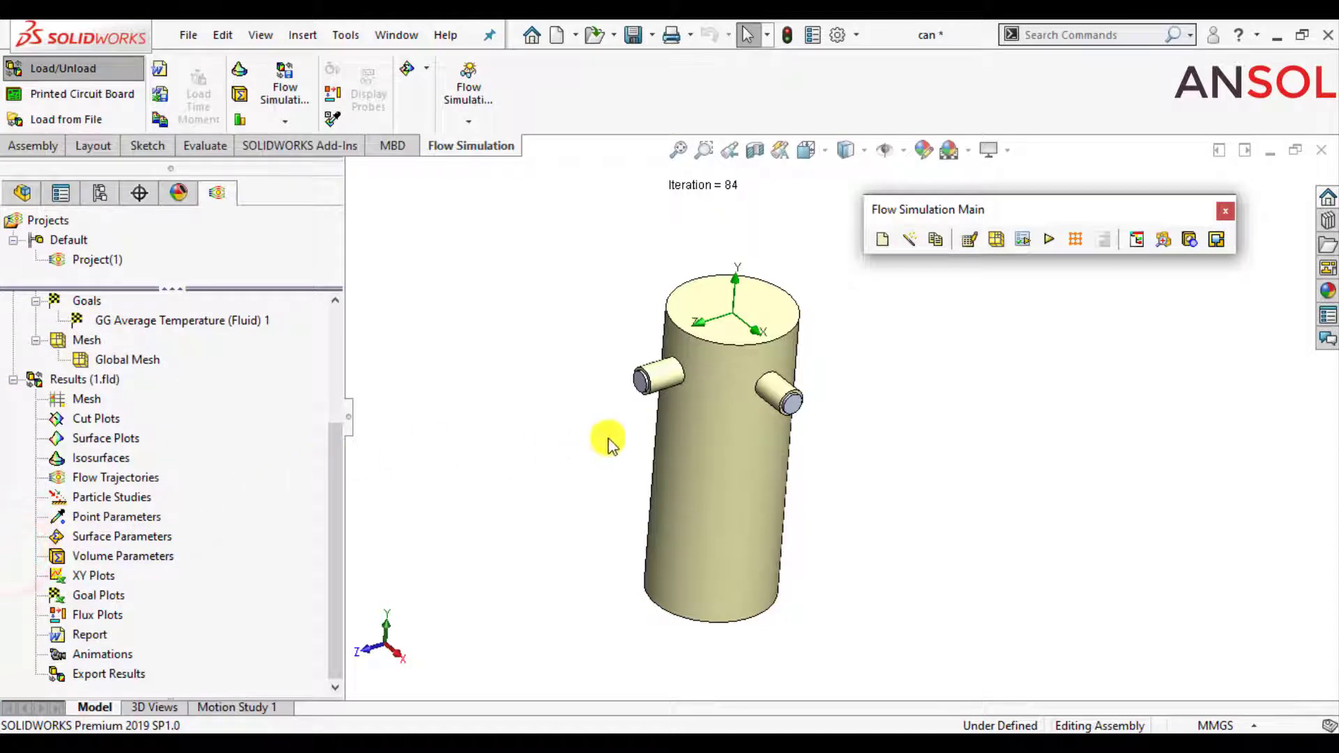
scroll(664, 420, up, 2)
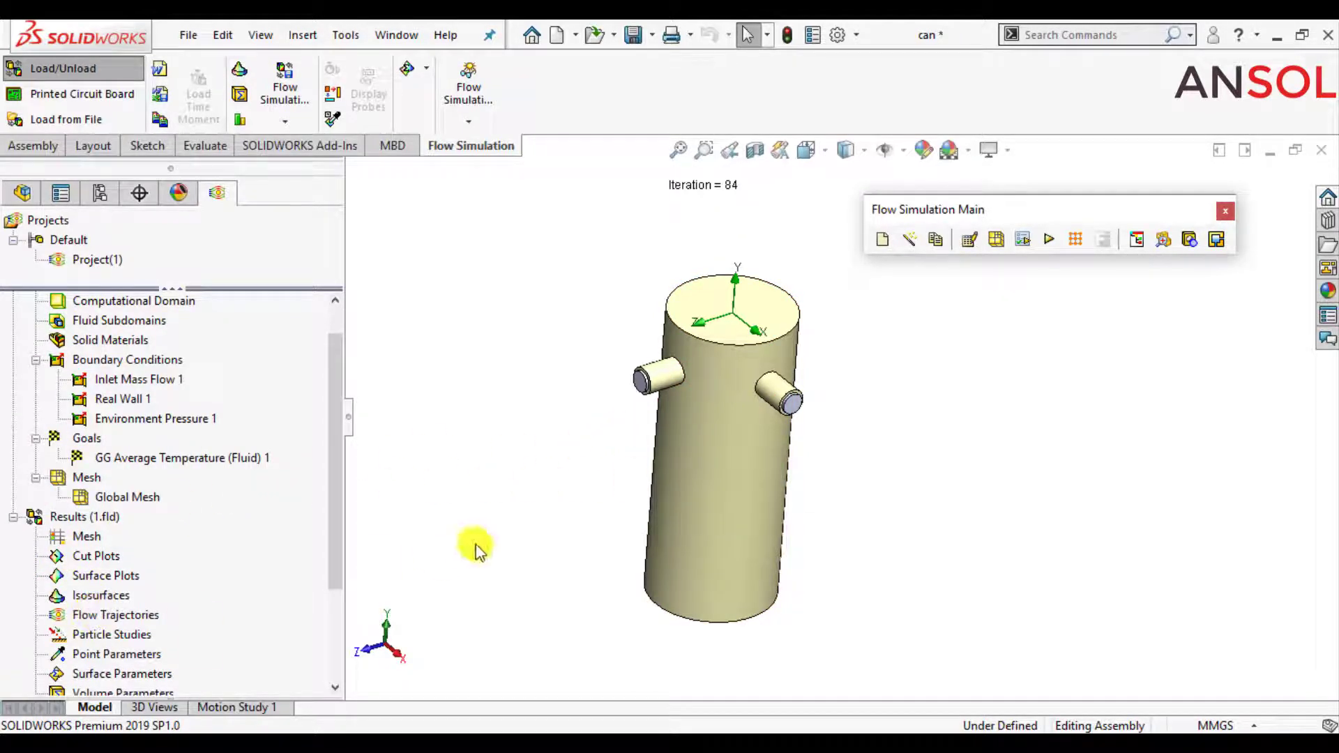
click(684, 501)
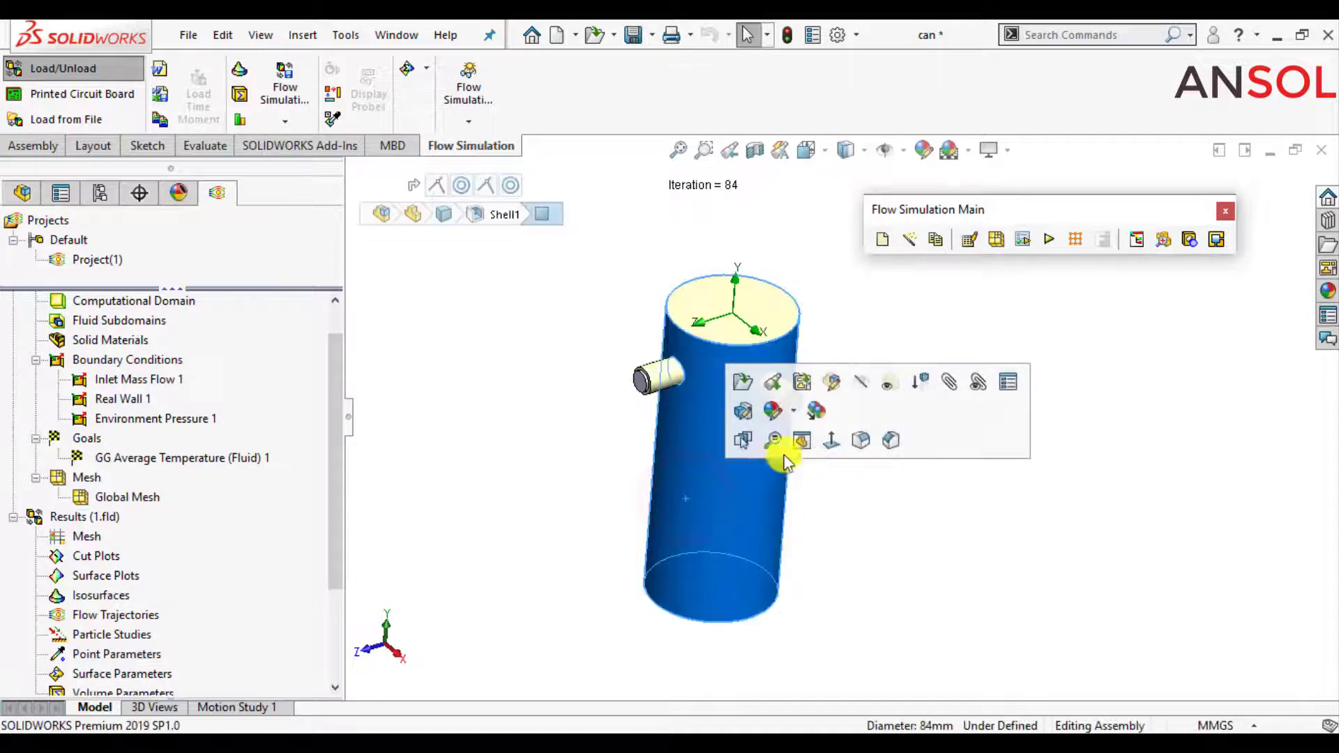
click(865, 382)
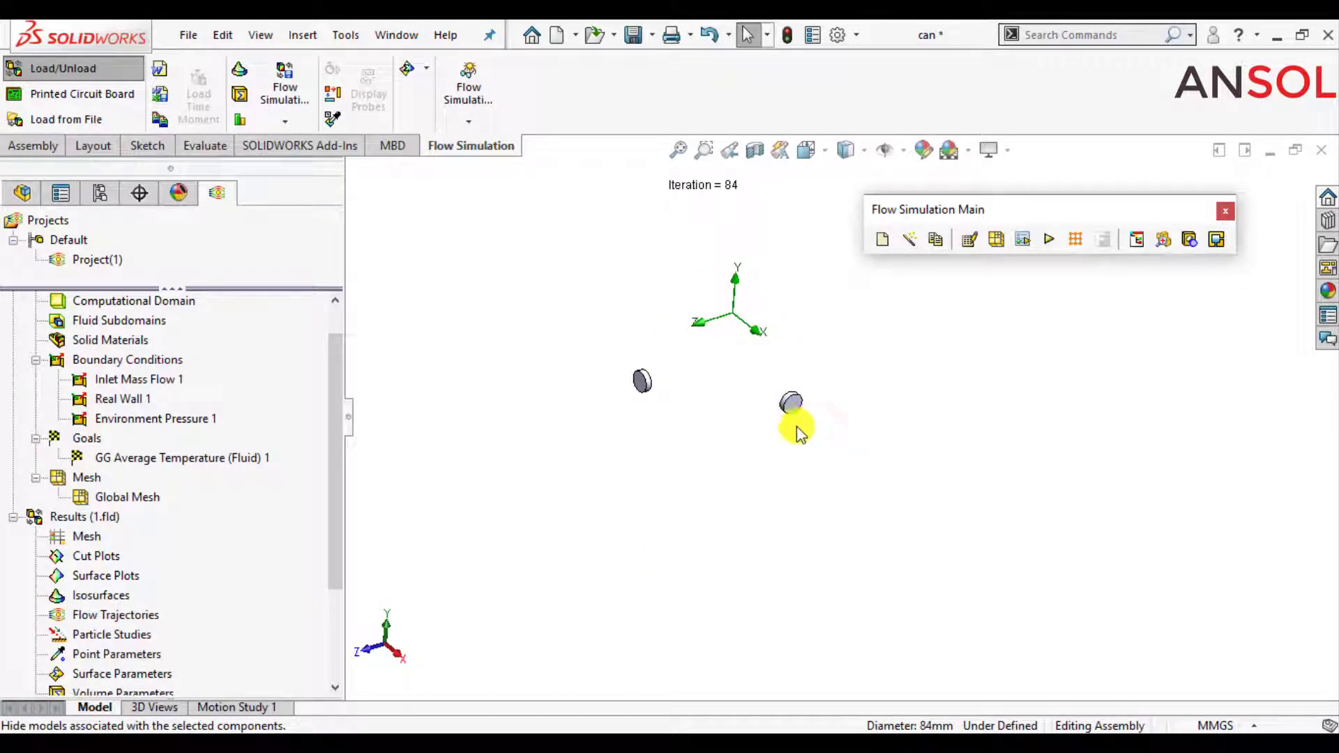
- Insert a cut plot on the Front Plane with contours of Temperature (Fluid)
right_click(91, 558)
click(119, 565)
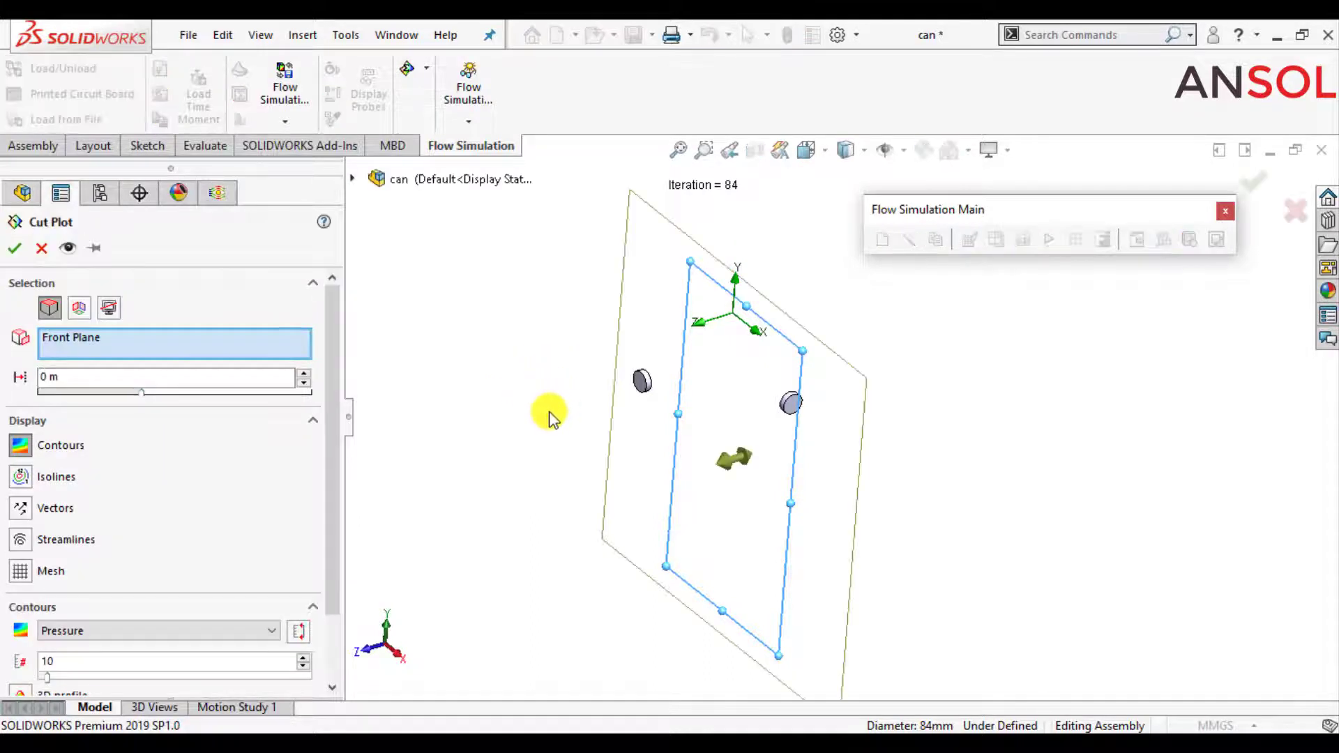
mouse_move(563, 430)
middle_down()
mouse_move(567, 502)
mouse_move(544, 499)
mouse_move(548, 449)
mouse_move(565, 437)
middle_up()
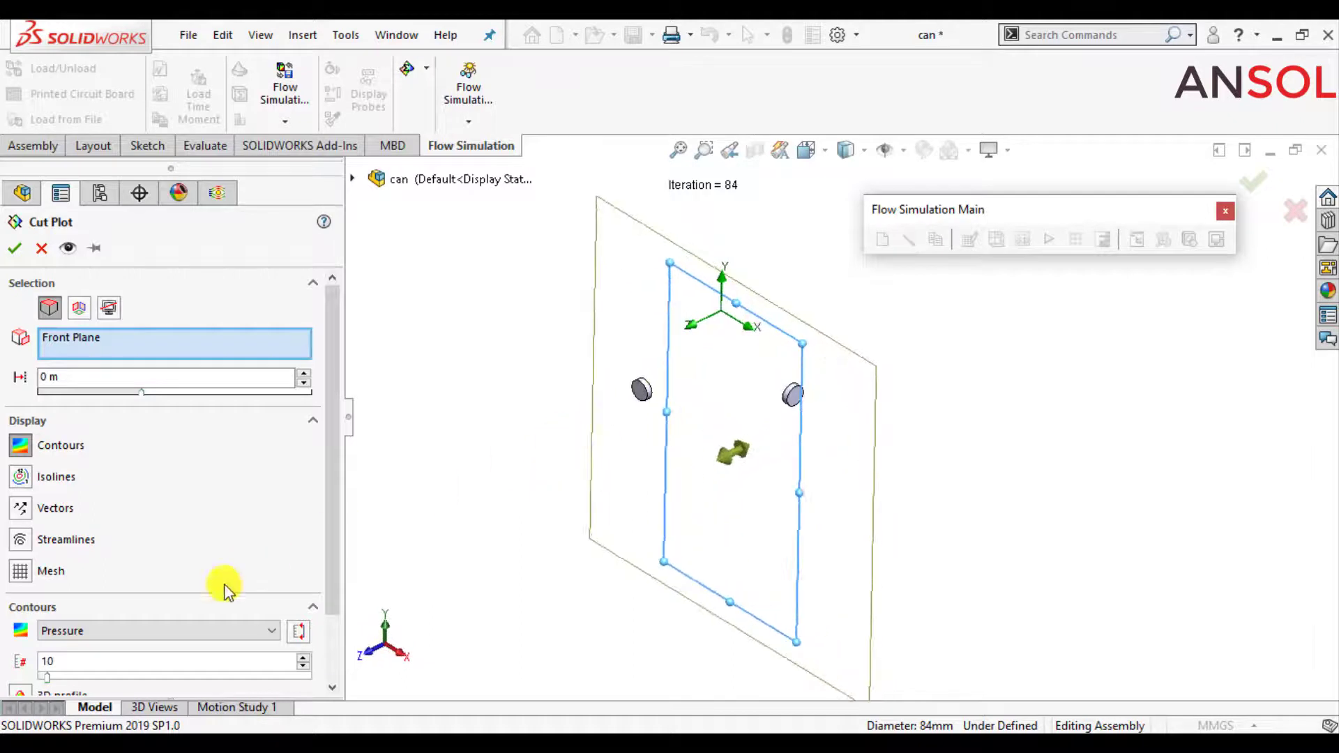
click(226, 630)
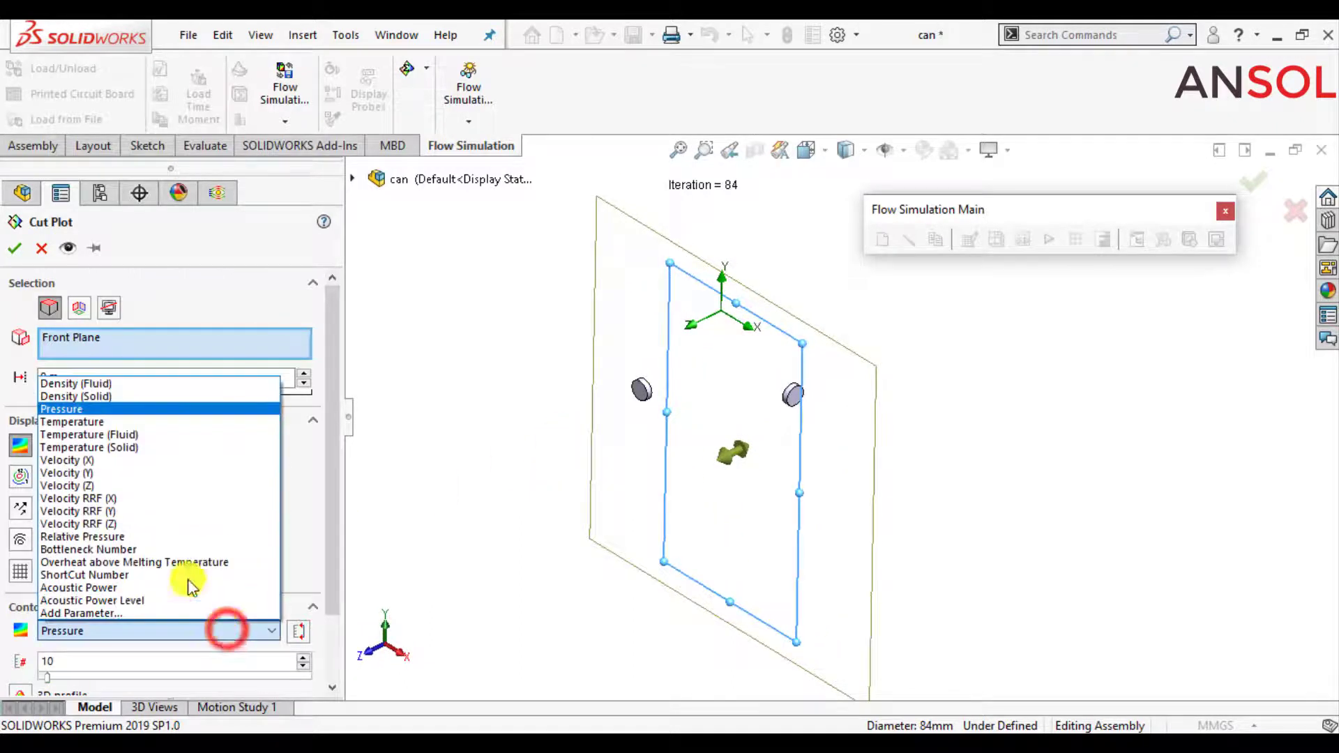
click(113, 435)
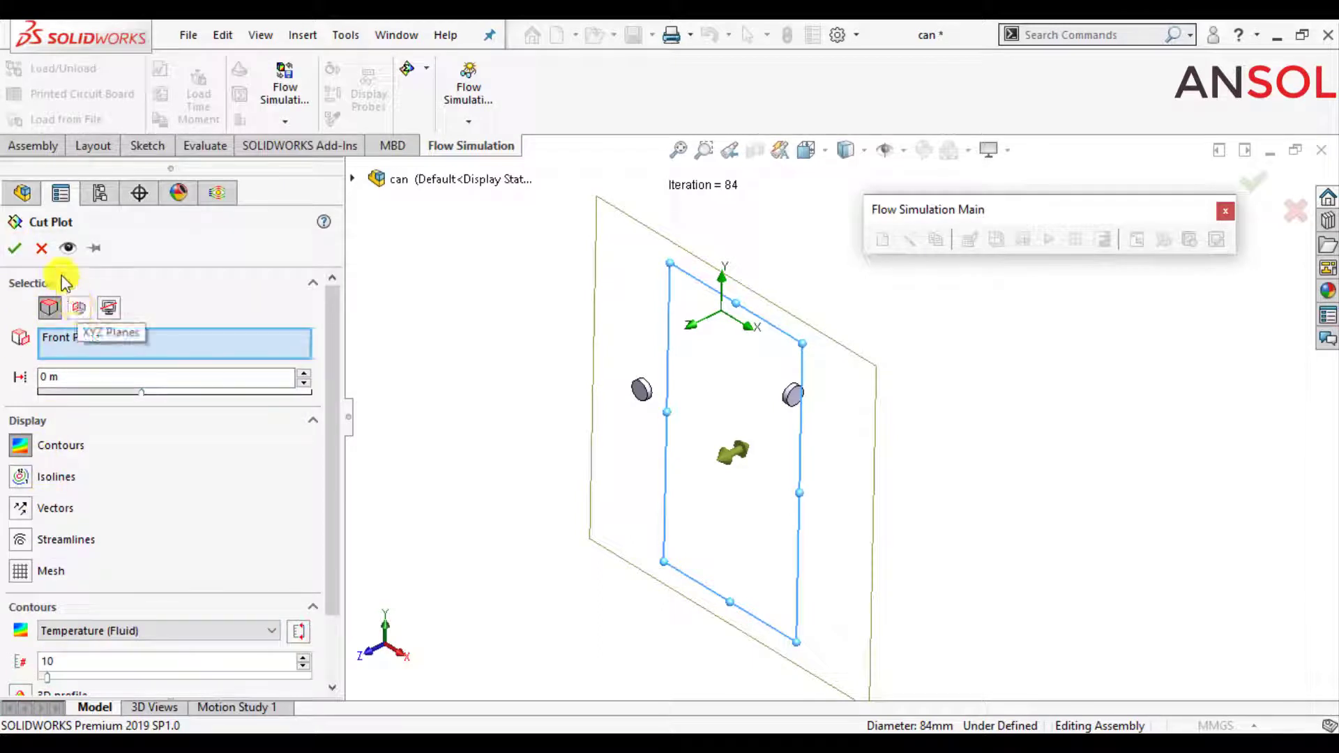
click(14, 248)
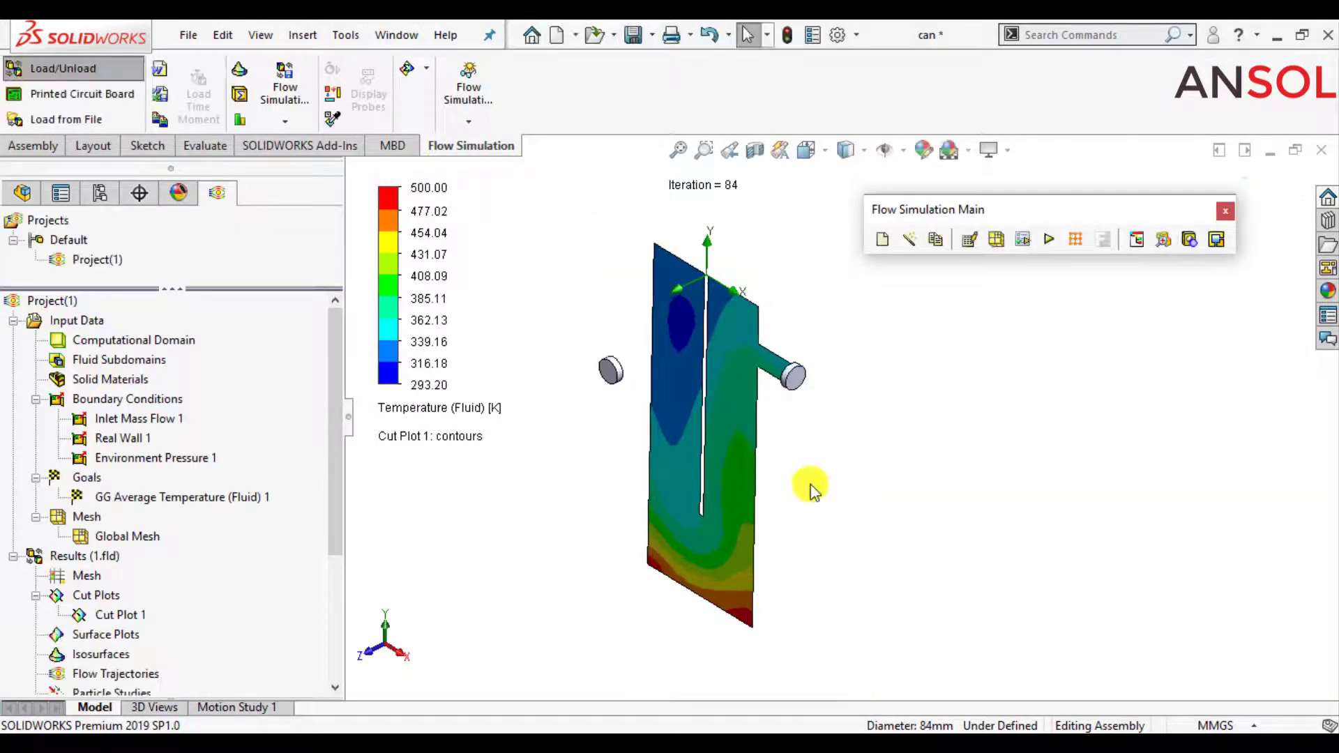
- Play the animation of the temperature cut plot through the can and stop it
middle_drag(812, 491, 763, 505)
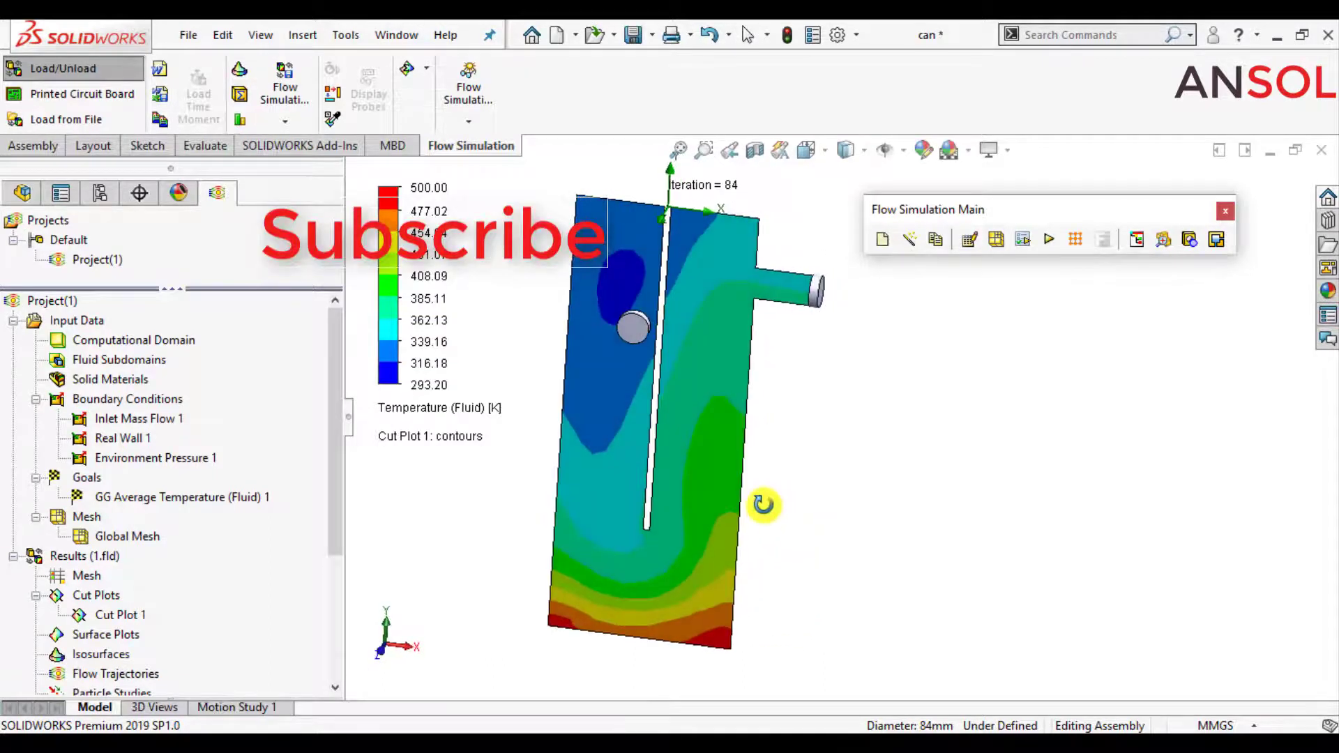
right_click(120, 615)
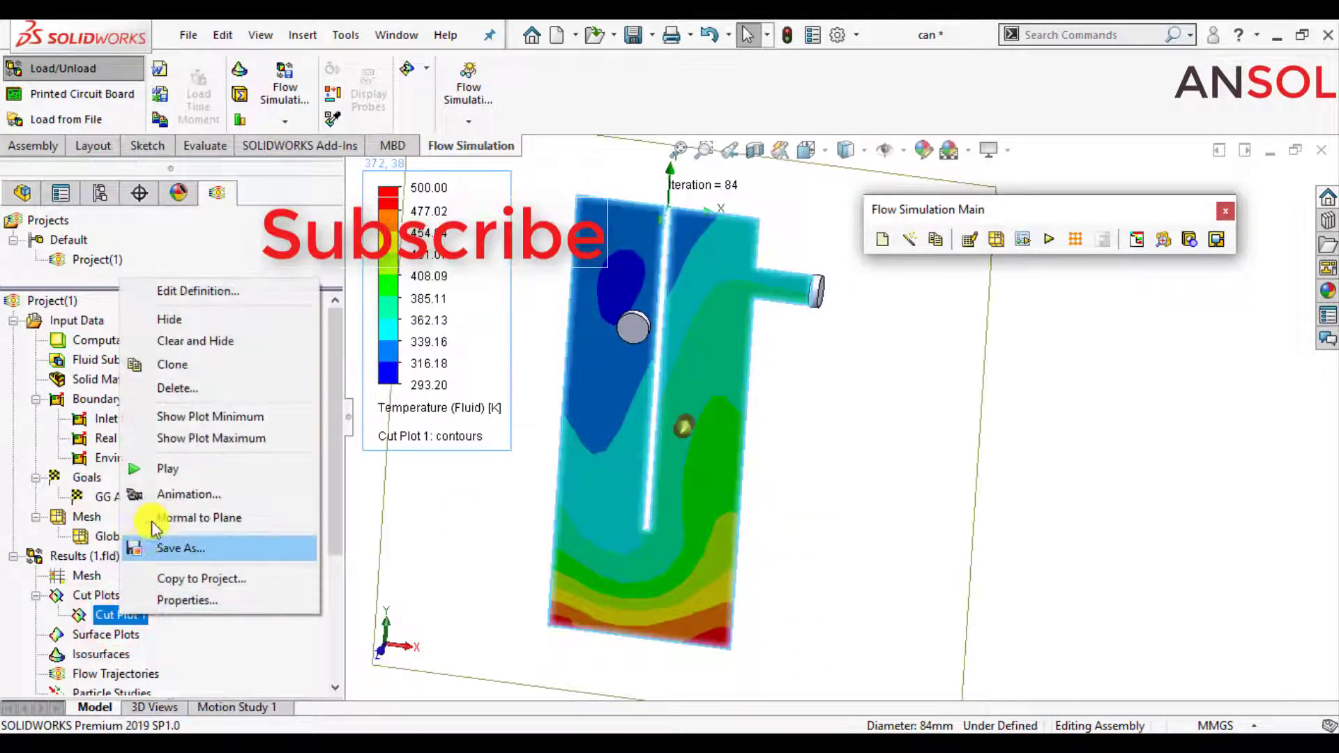
click(171, 472)
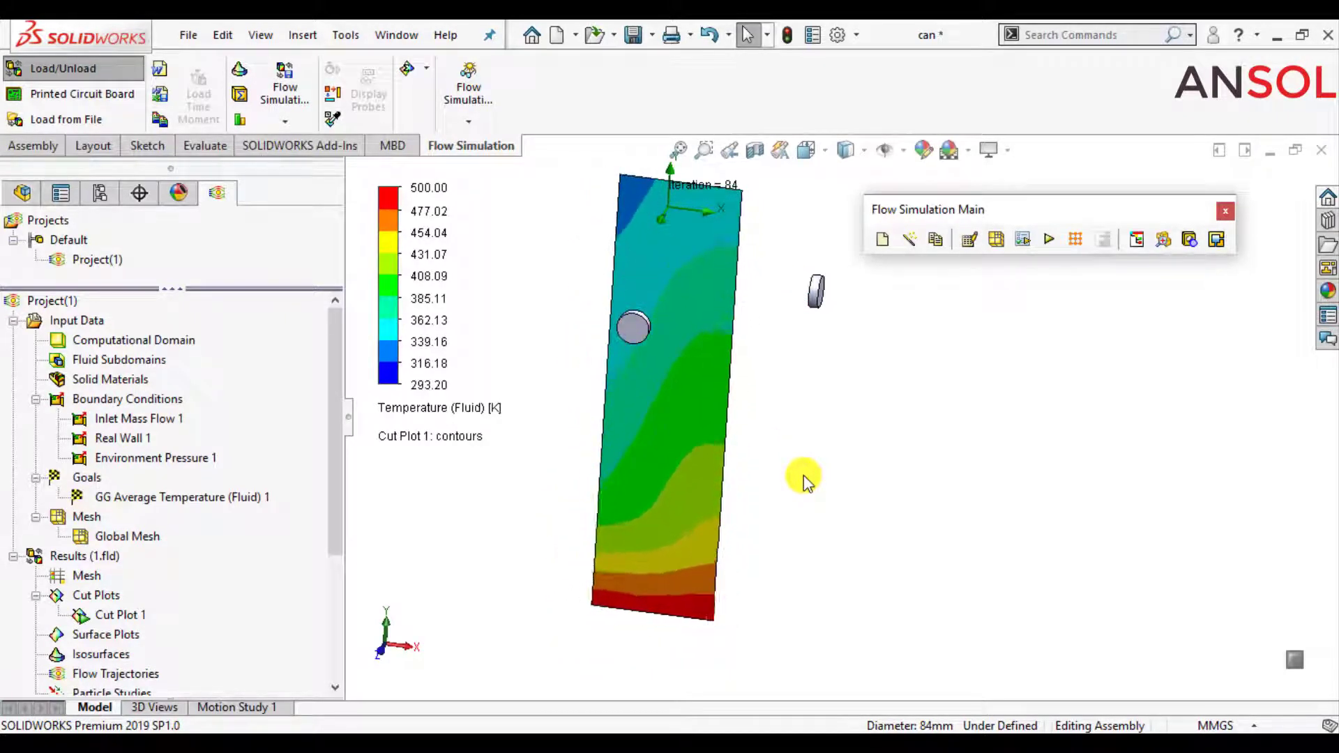
click(98, 615)
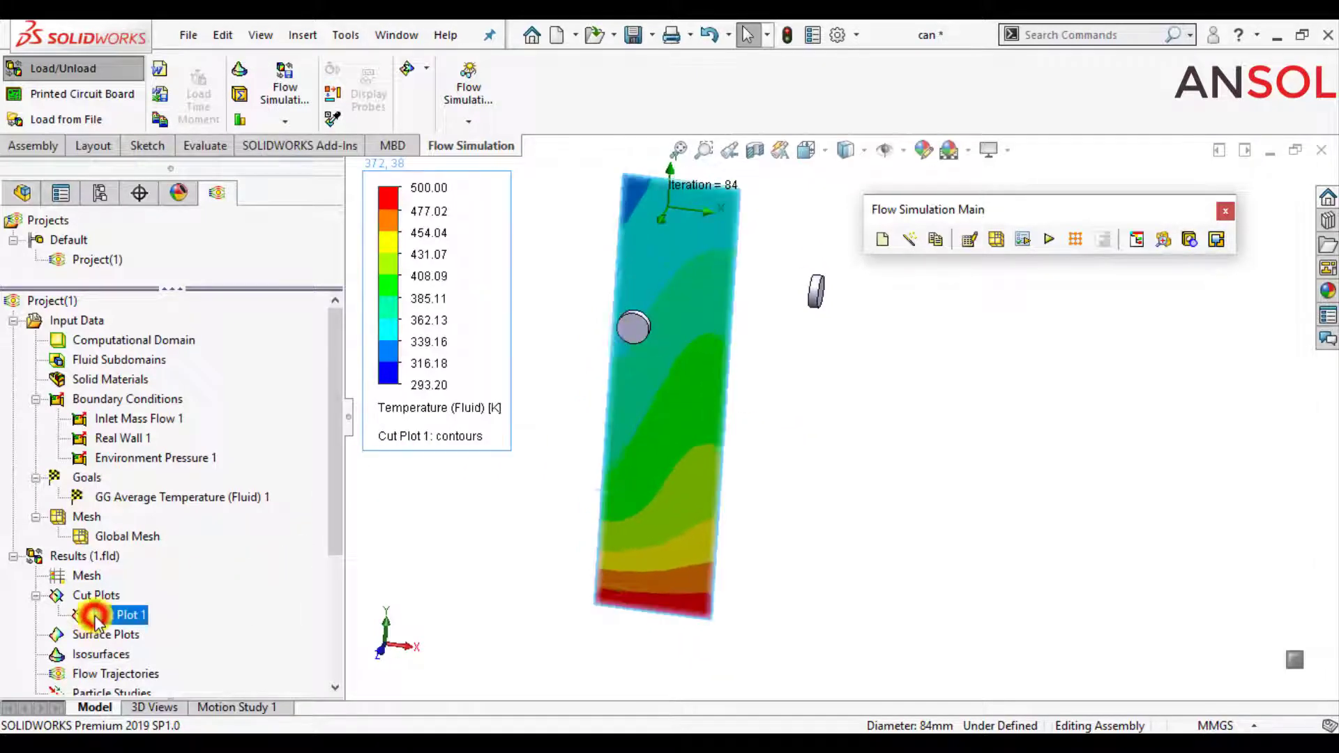
right_click(96, 615)
click(139, 469)
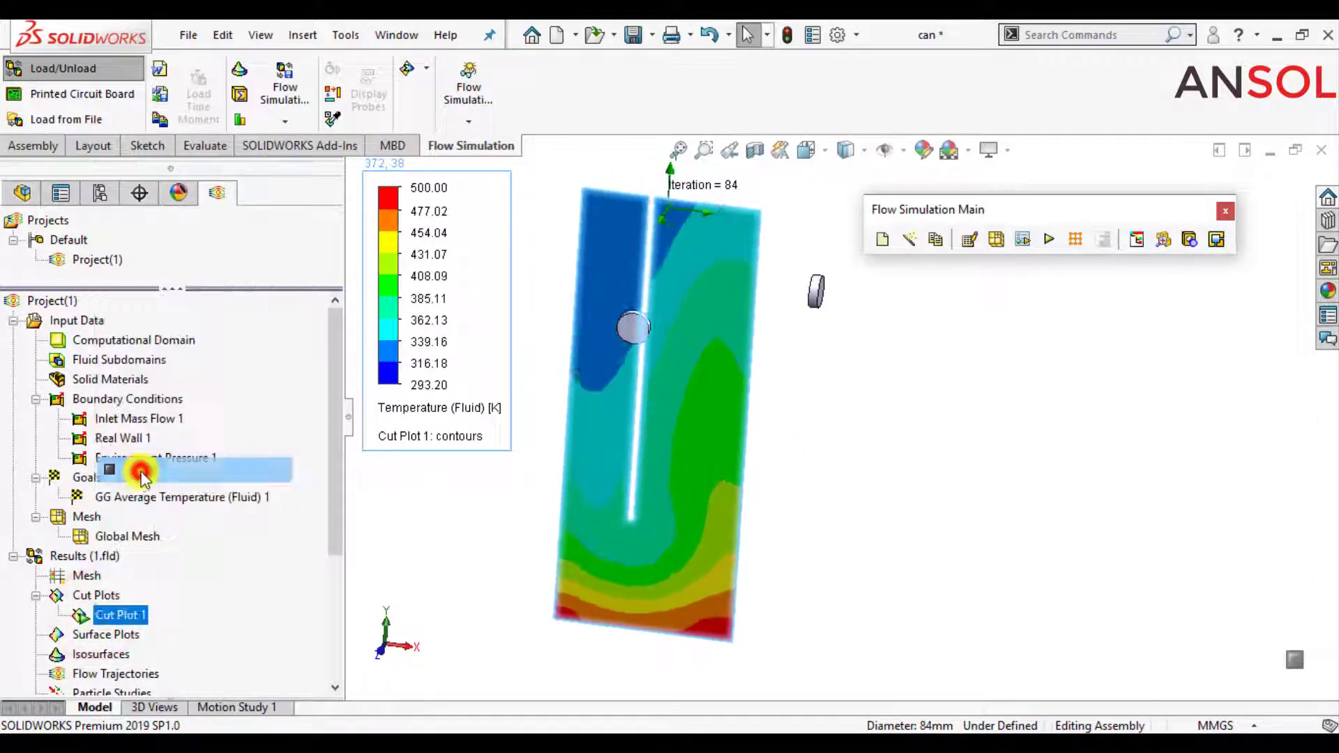
- Start a new flow trajectories plot and use the Front Plane for its starting points
click(101, 674)
right_click(101, 676)
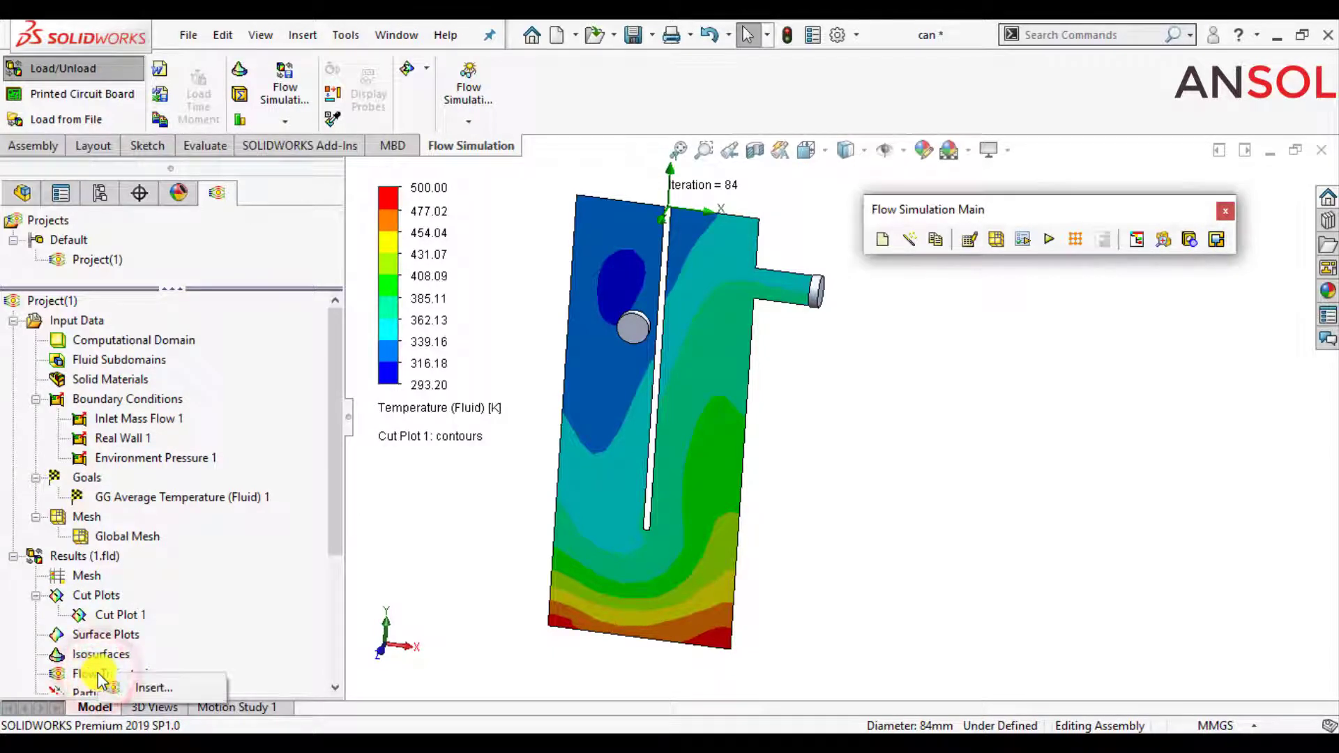
click(134, 688)
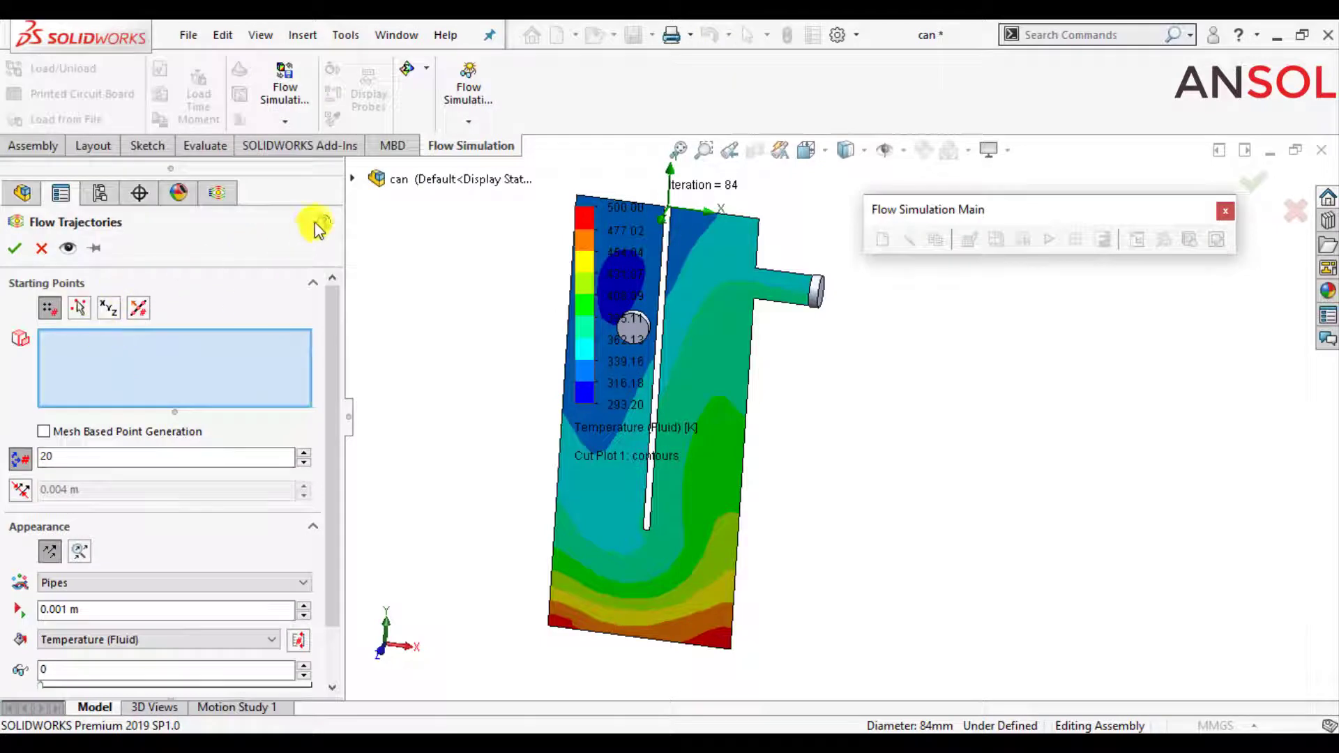
click(353, 181)
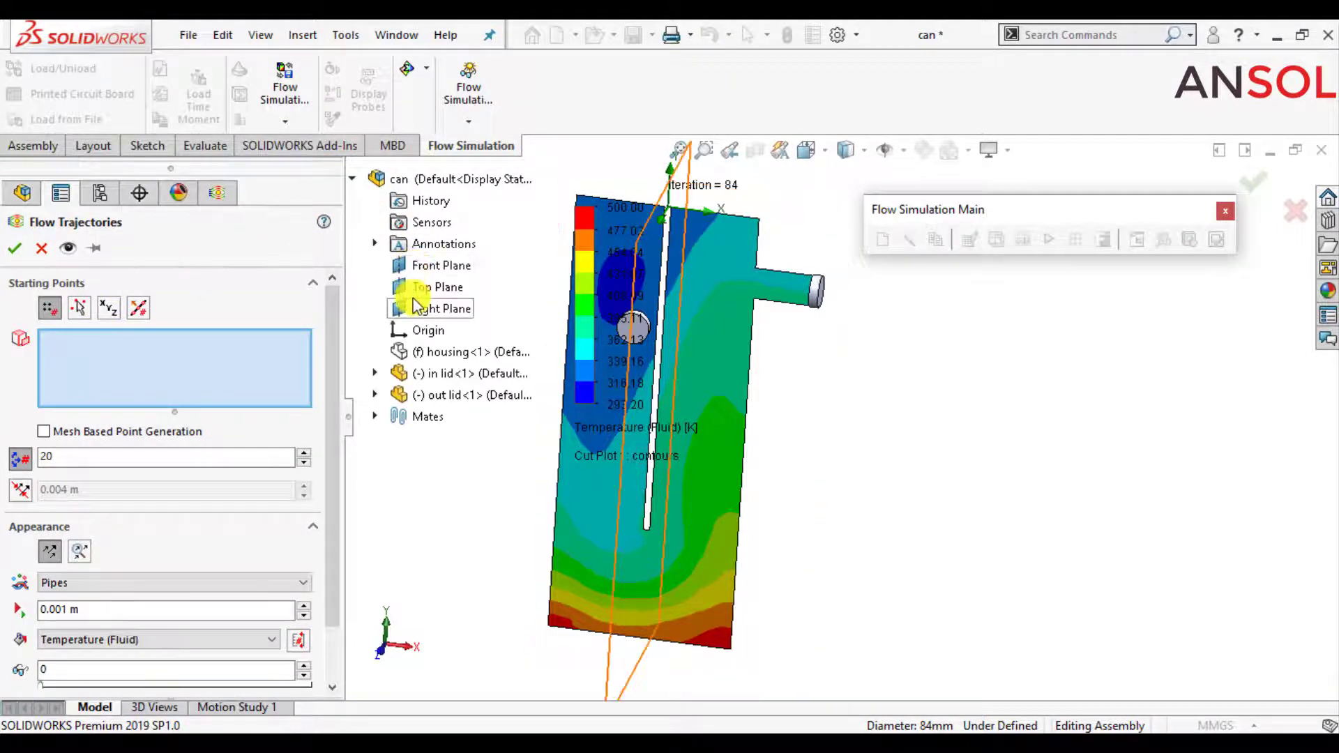
click(410, 265)
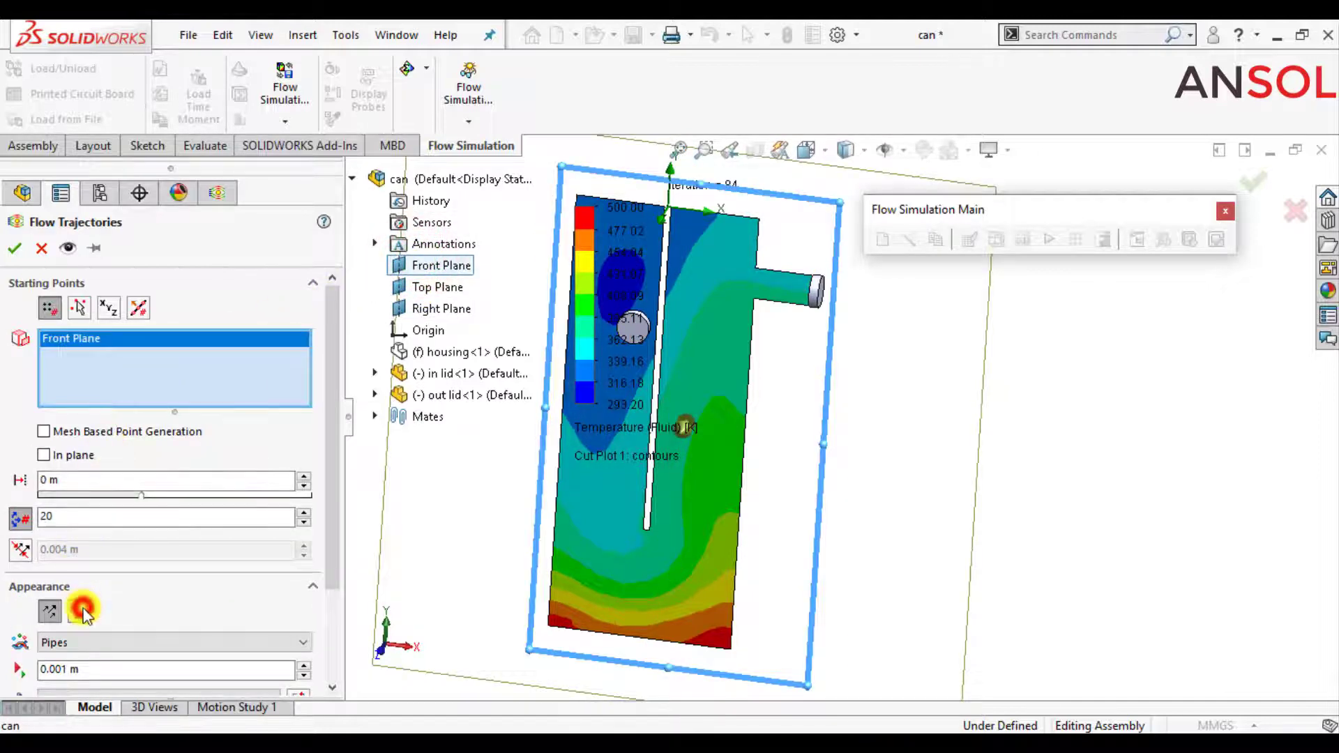
- Make the trajectories dynamic, display them as spheres coloured by Temperature (Fluid), and create the plot despite the graphics card warning
click(81, 612)
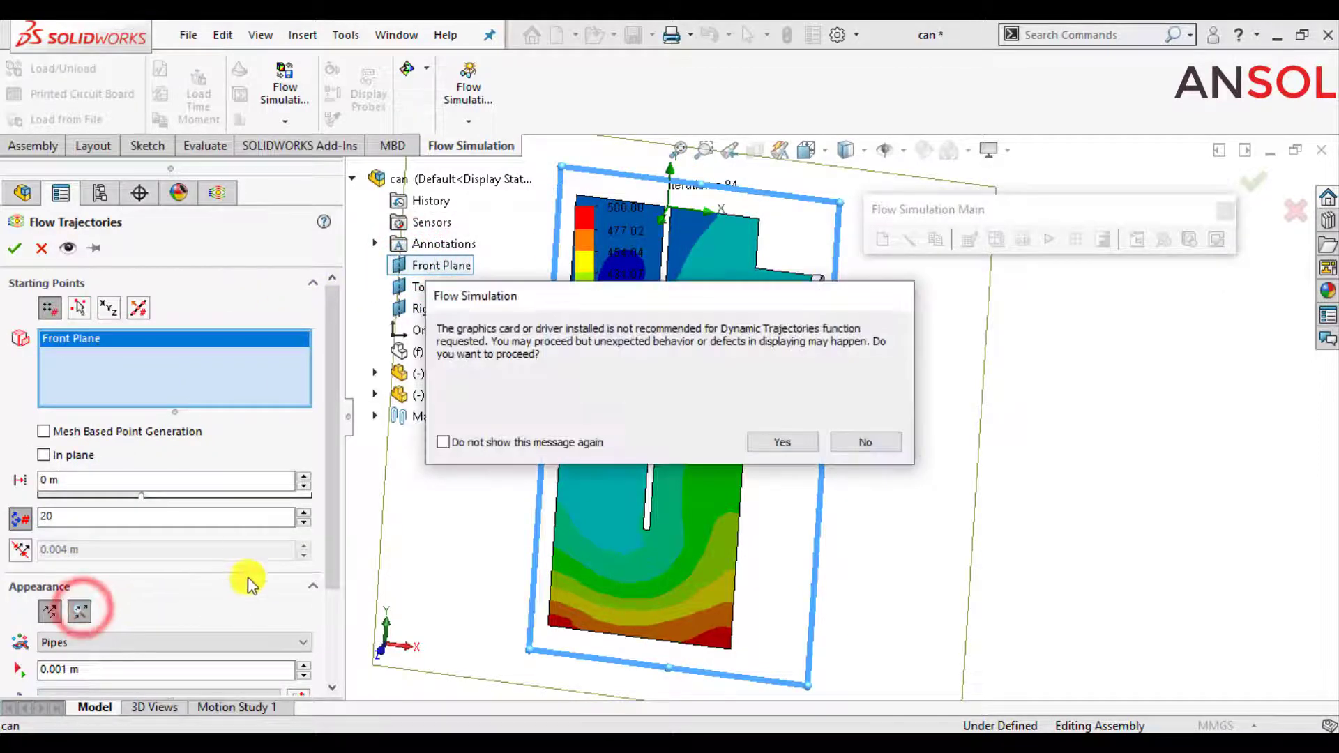
click(781, 442)
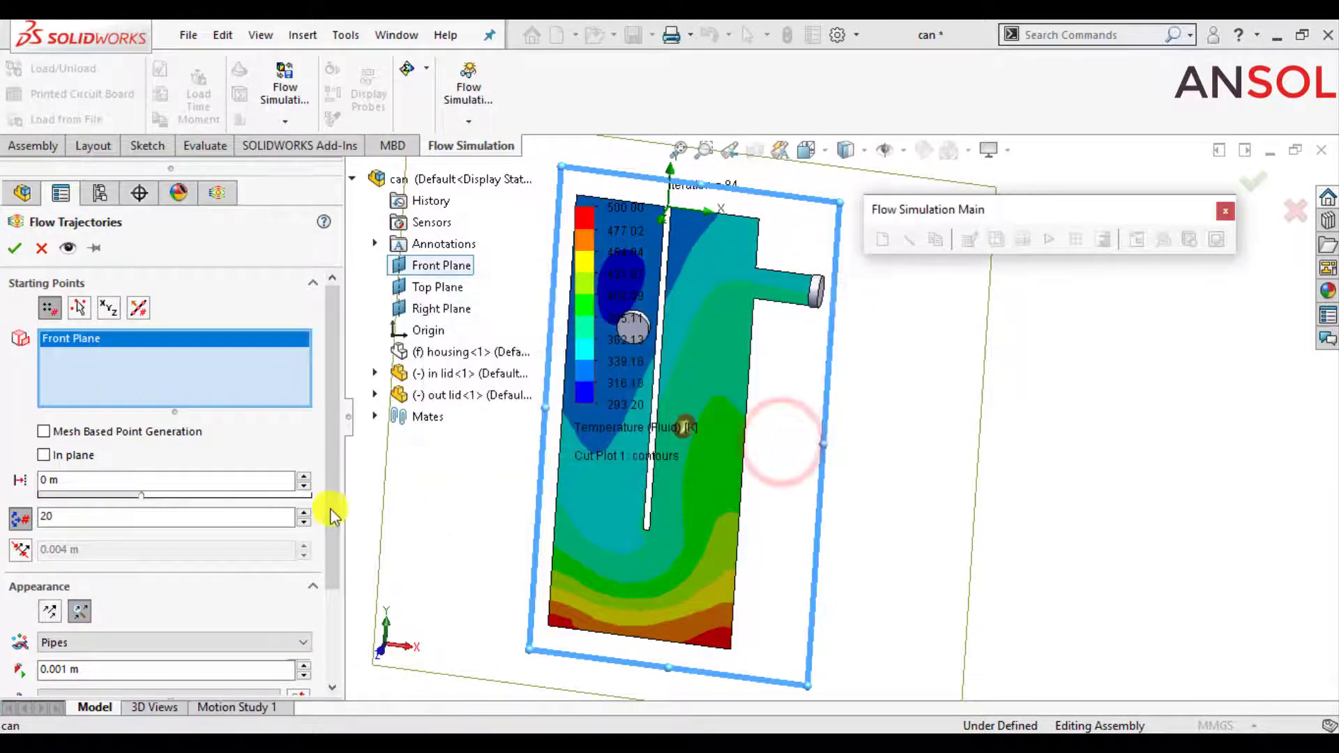
scroll(327, 488, down, 3)
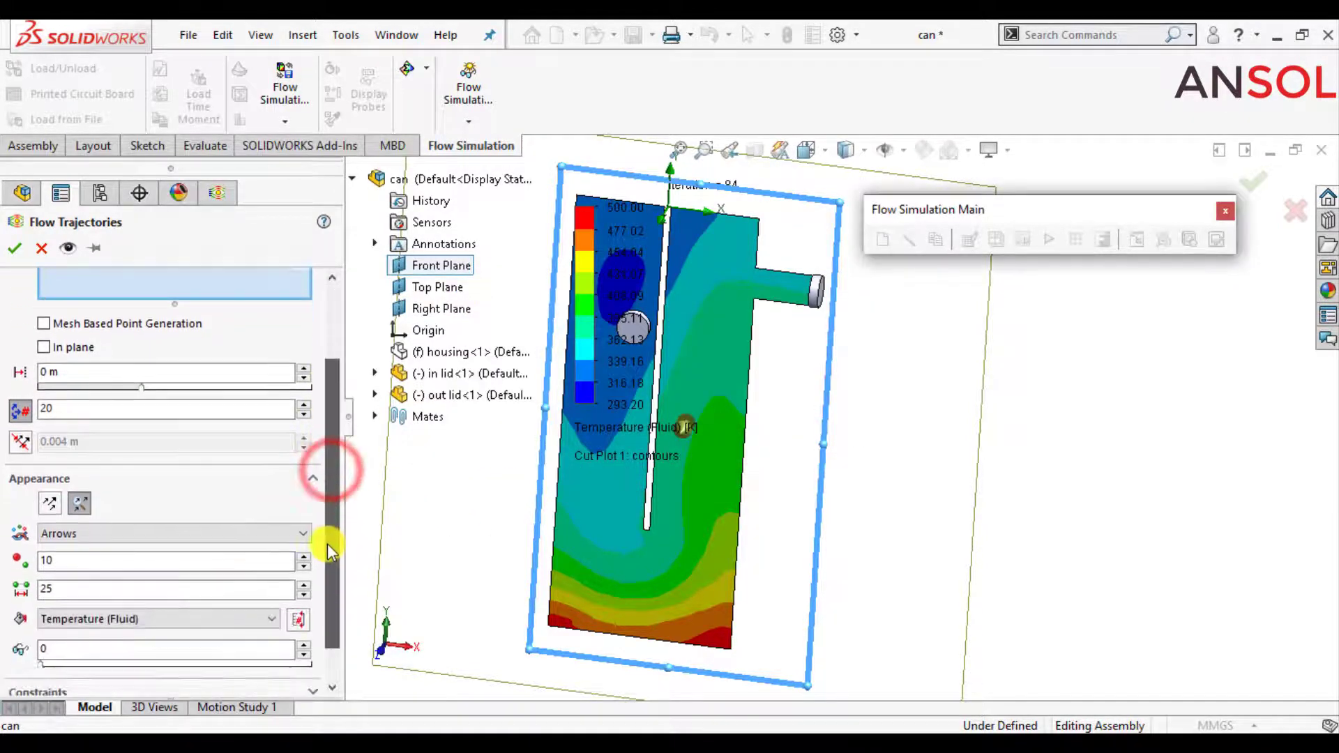
click(99, 533)
click(84, 557)
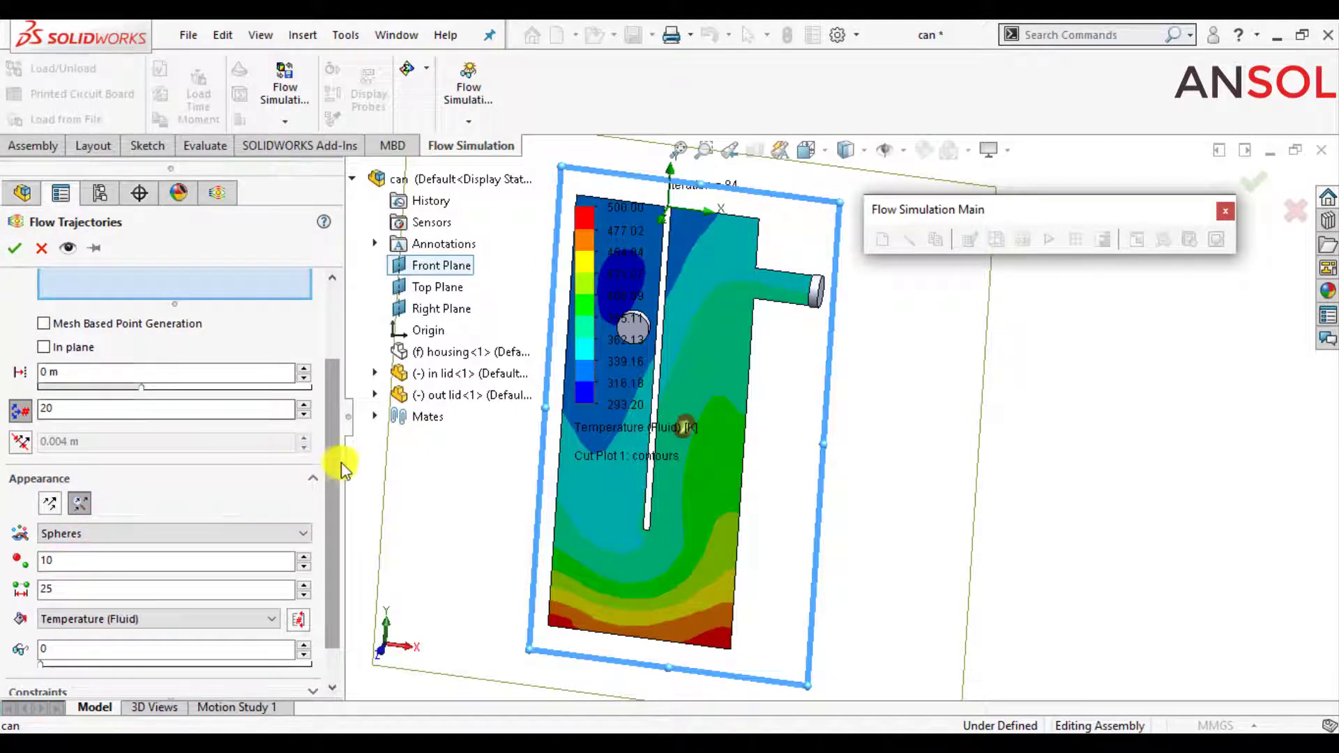
drag(339, 462, 336, 424)
click(14, 248)
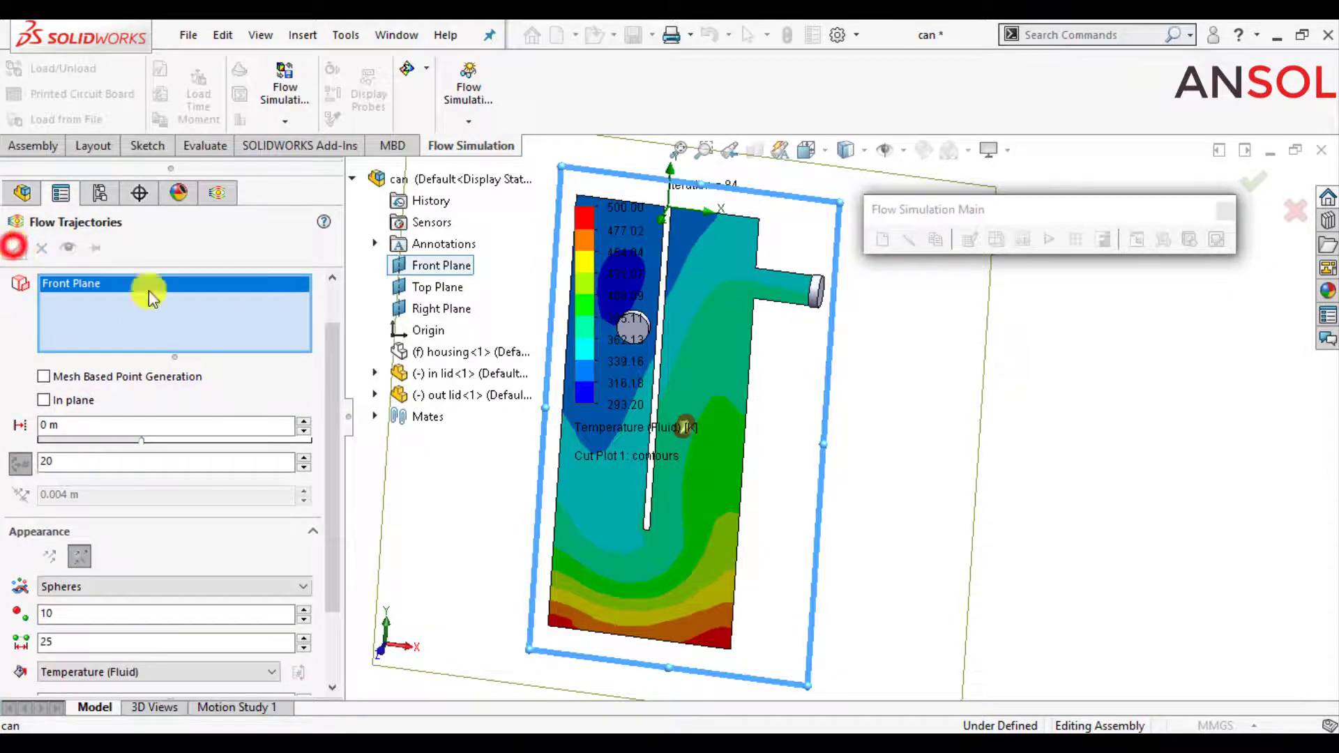
click(809, 444)
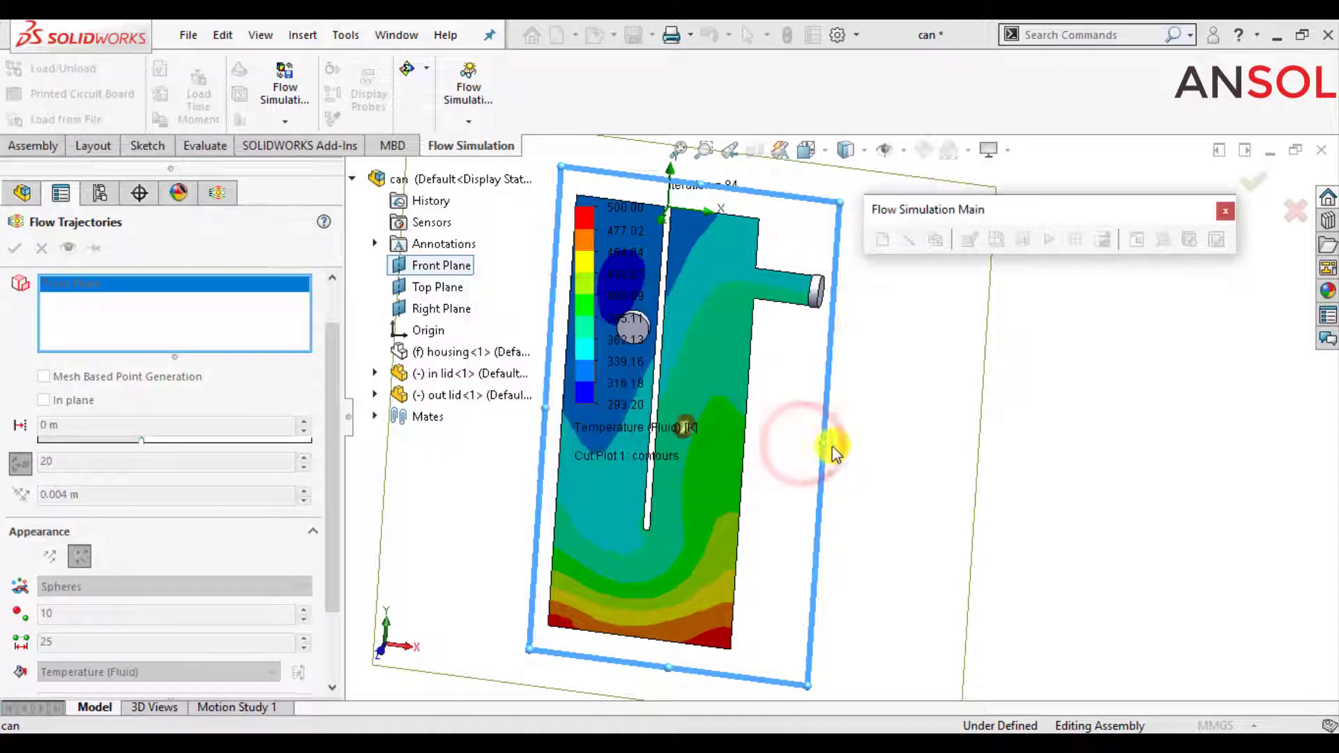
scroll(894, 459, up, 3)
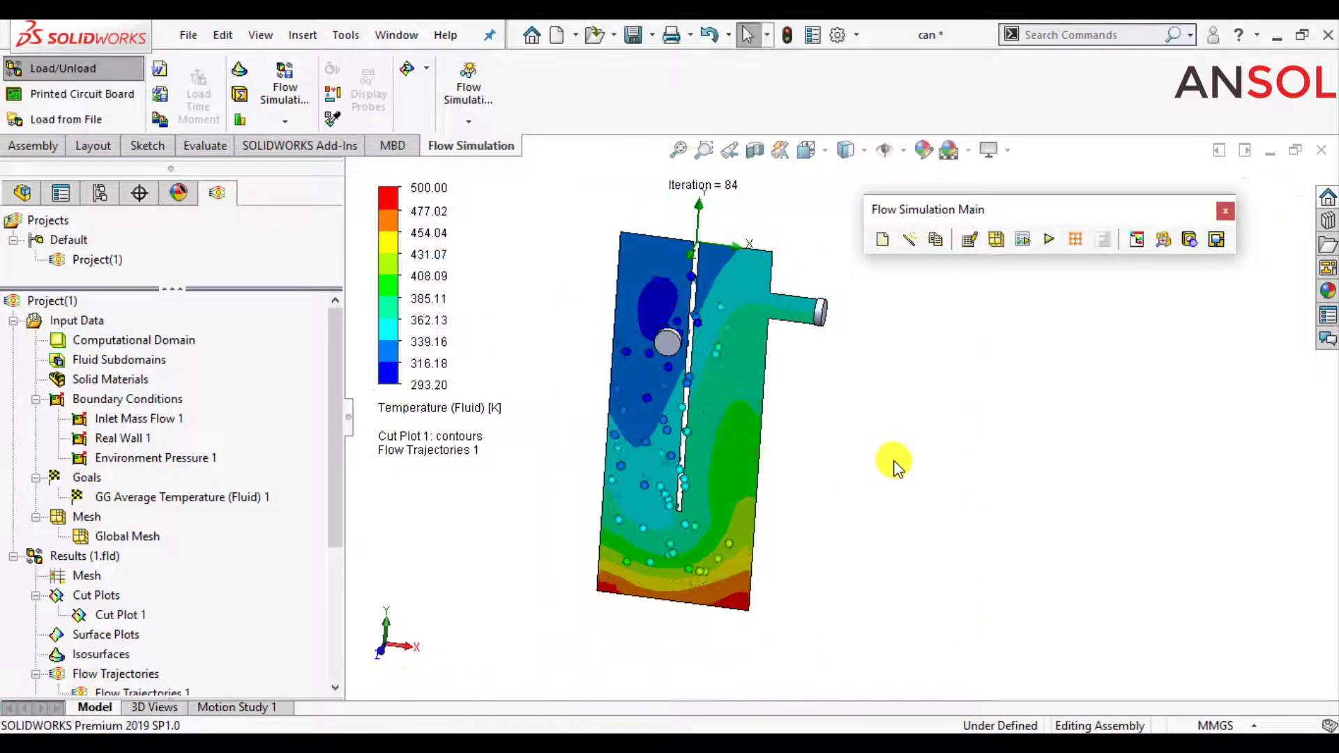
scroll(777, 417, down, 3)
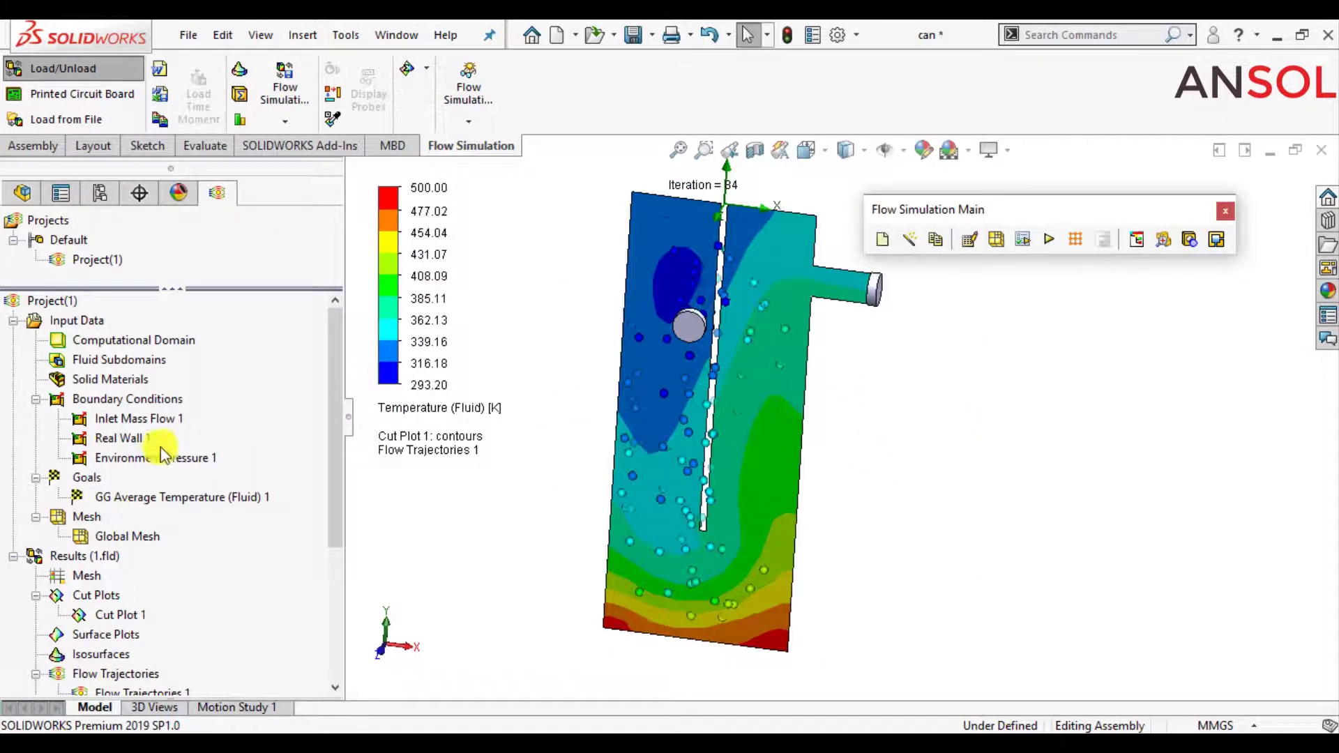
- Play the flow trajectories animation and examine the spheres moving through the can from several angles
click(335, 533)
click(150, 597)
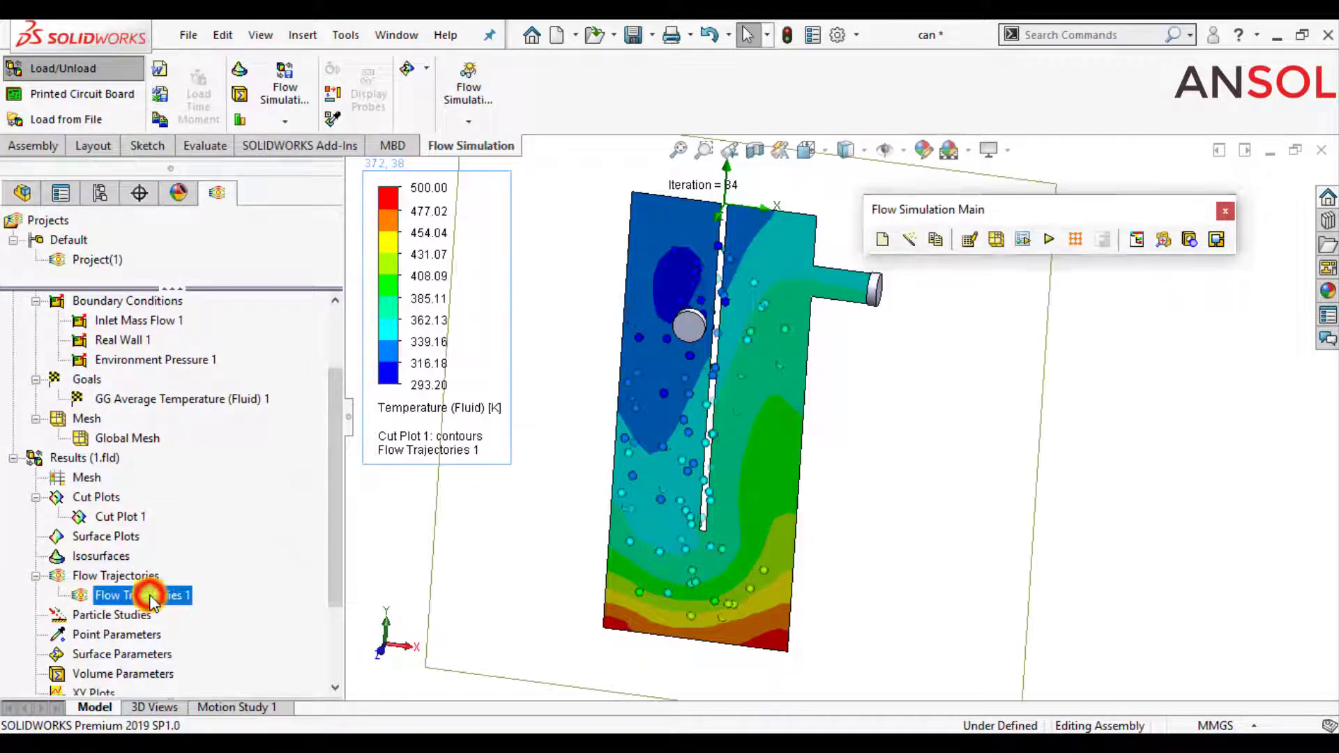
right_click(150, 598)
click(212, 397)
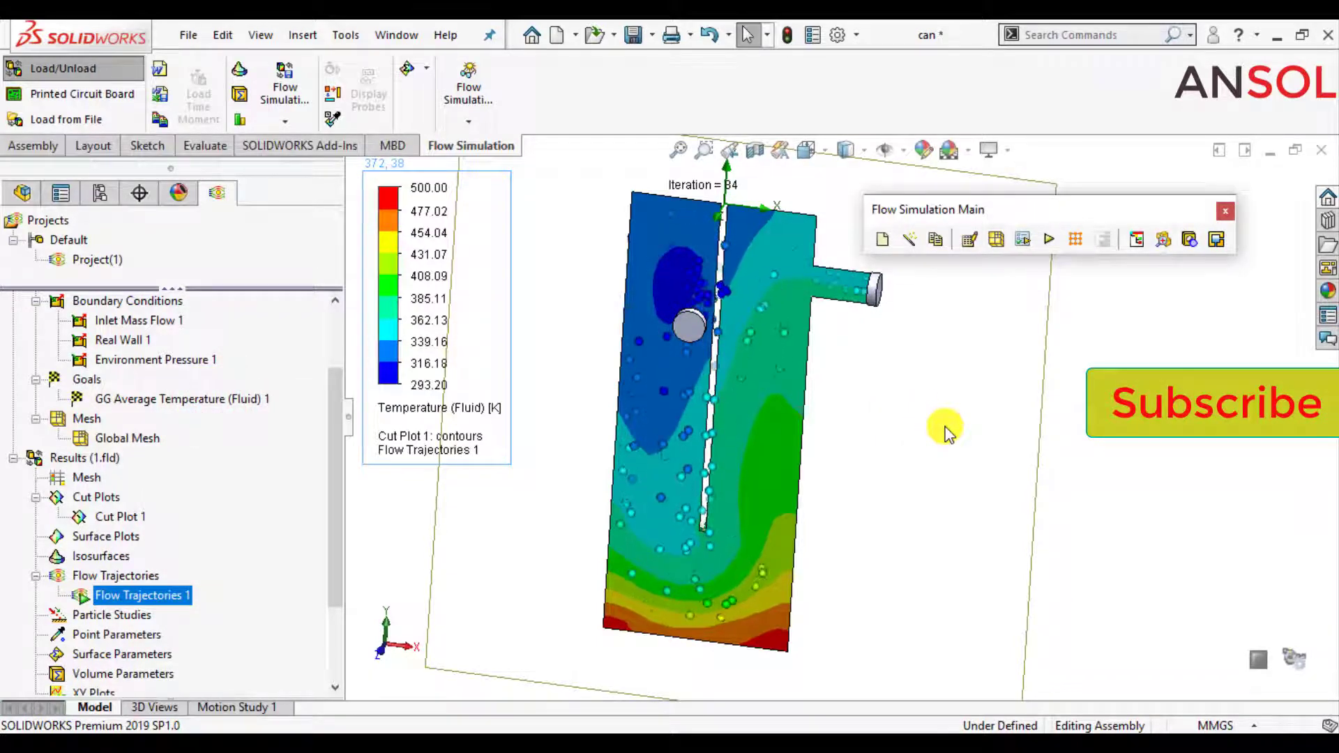
middle_drag(946, 430, 884, 564)
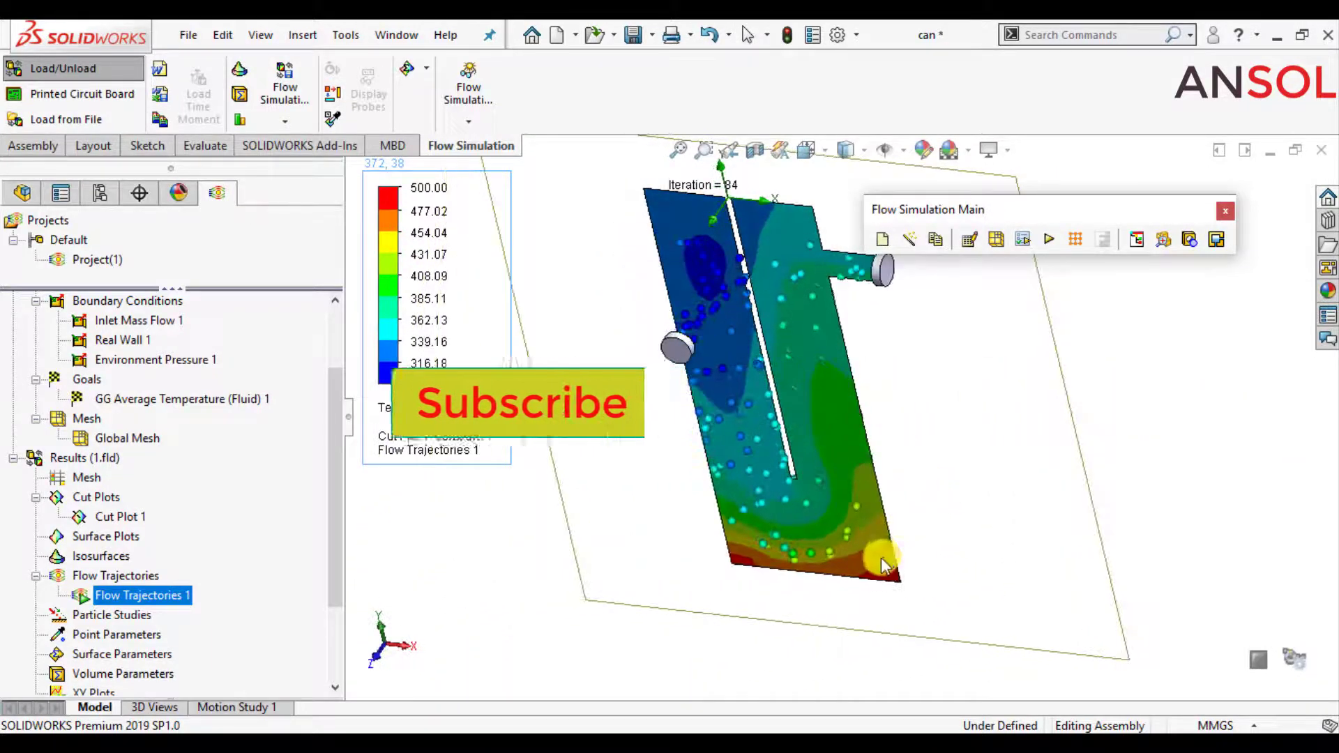
scroll(935, 376, up, 1)
scroll(937, 399, up, 2)
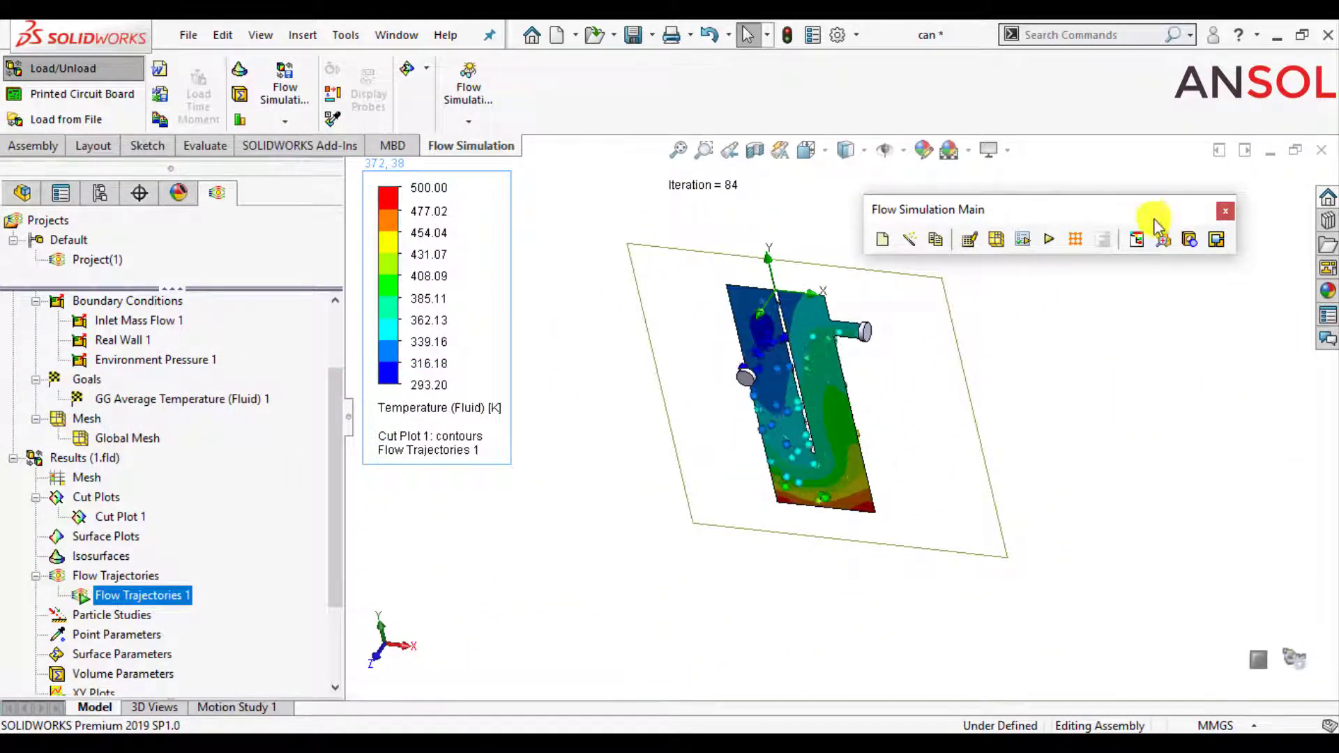
middle_drag(1074, 265, 849, 418)
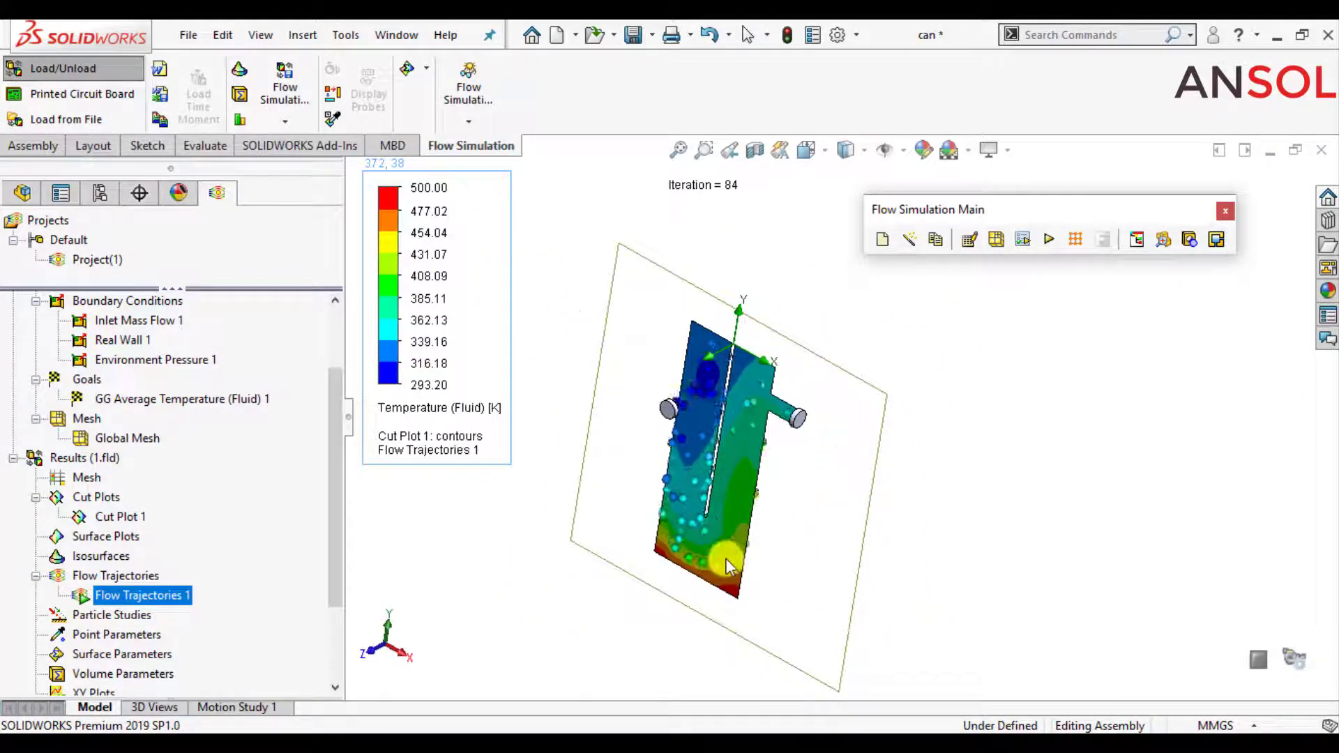
scroll(725, 558, down, 1)
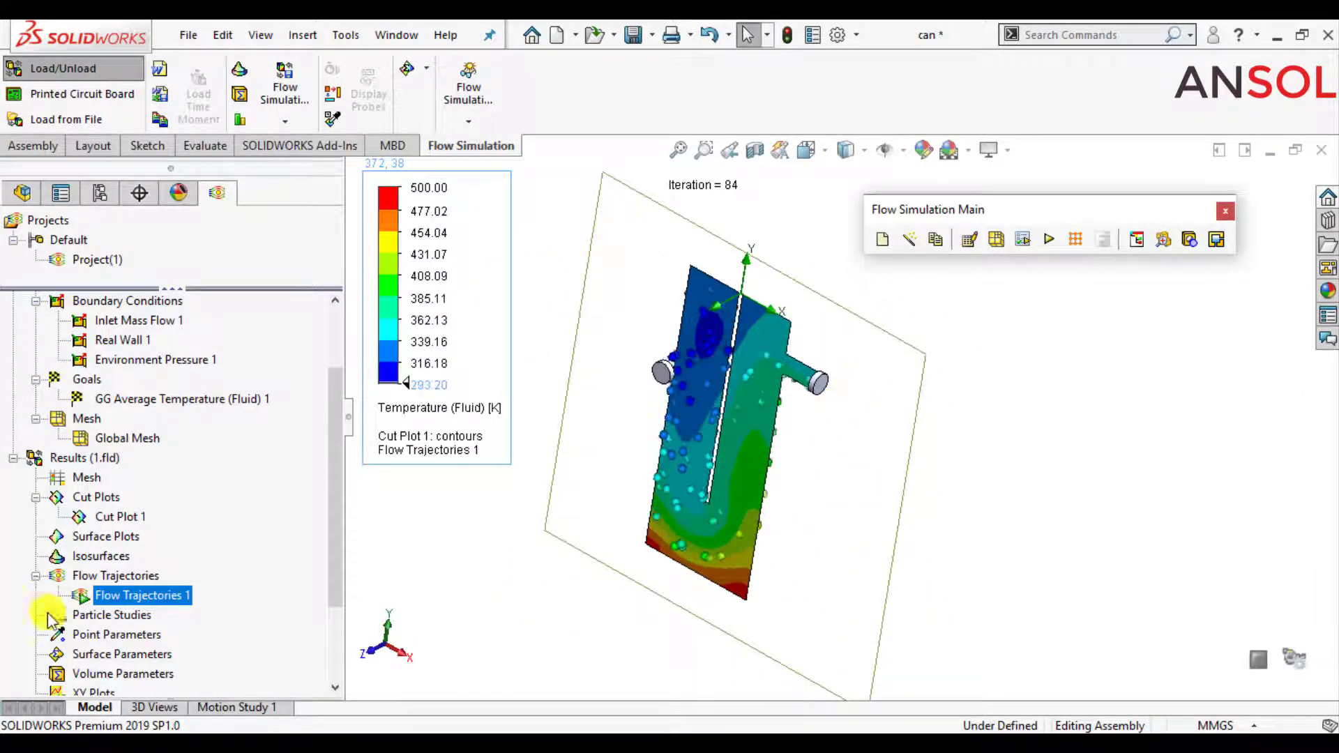
- Edit the flow trajectories definition to use 40 starting points and accept the change
right_click(136, 595)
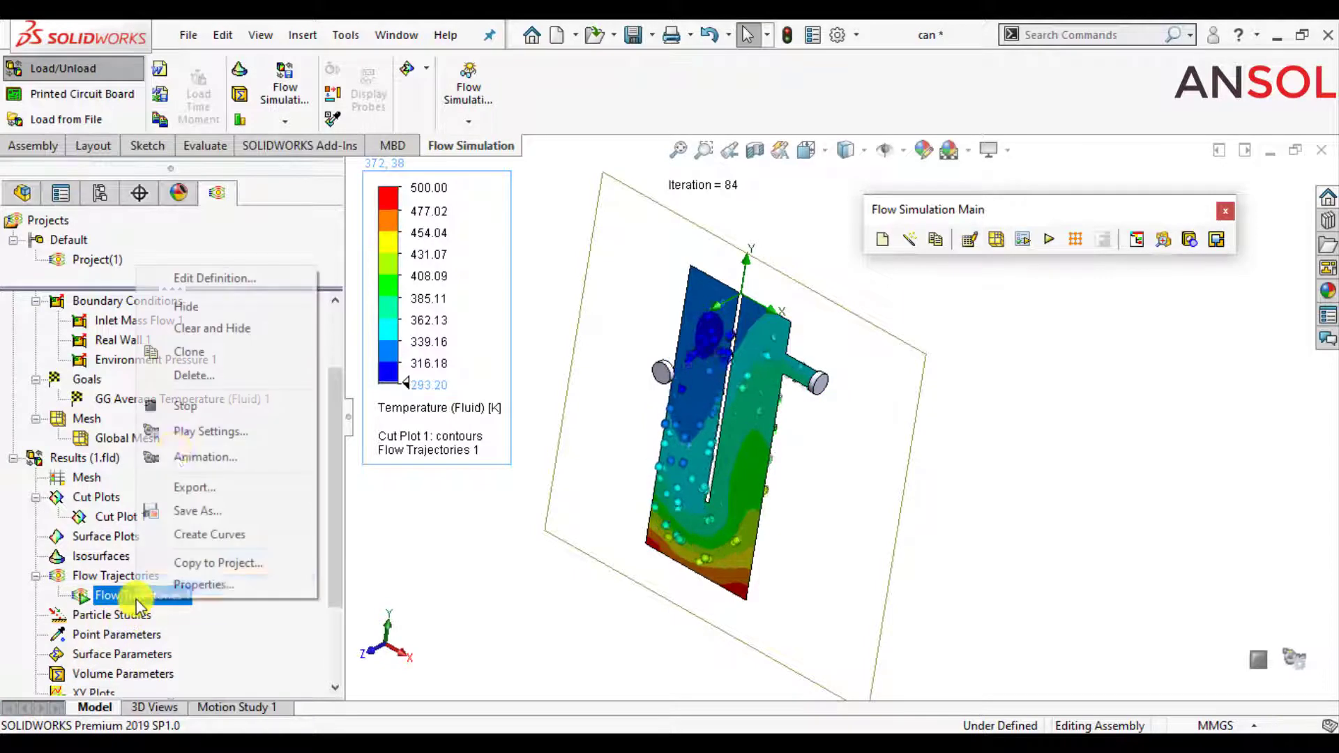
click(200, 279)
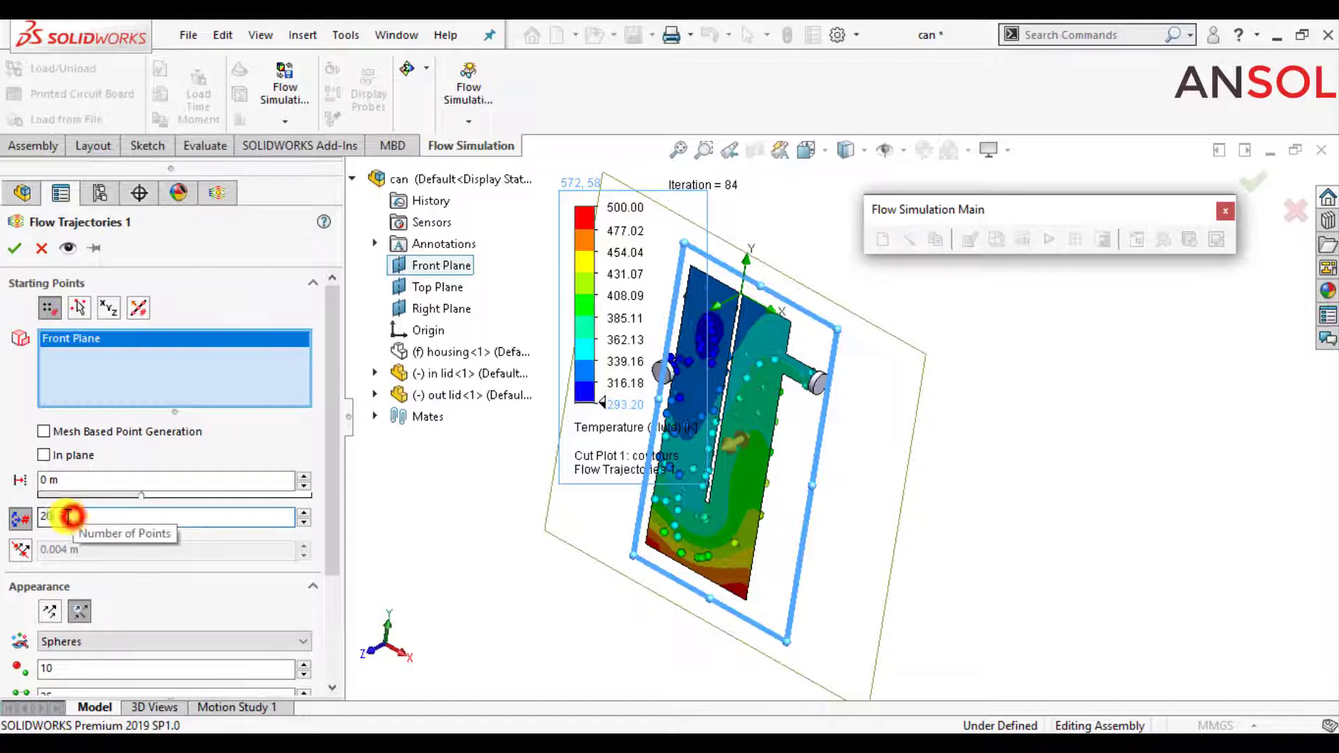
drag(69, 516, 21, 516)
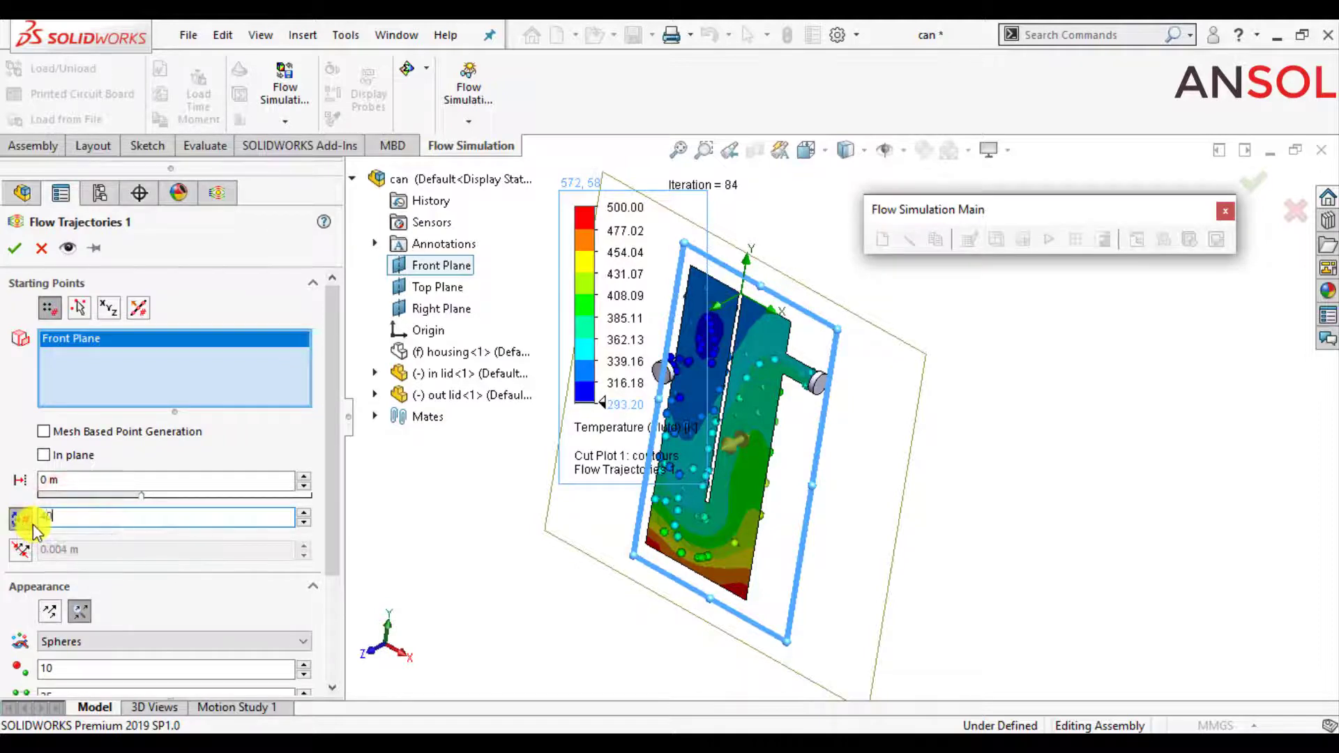
text(40)
click(14, 248)
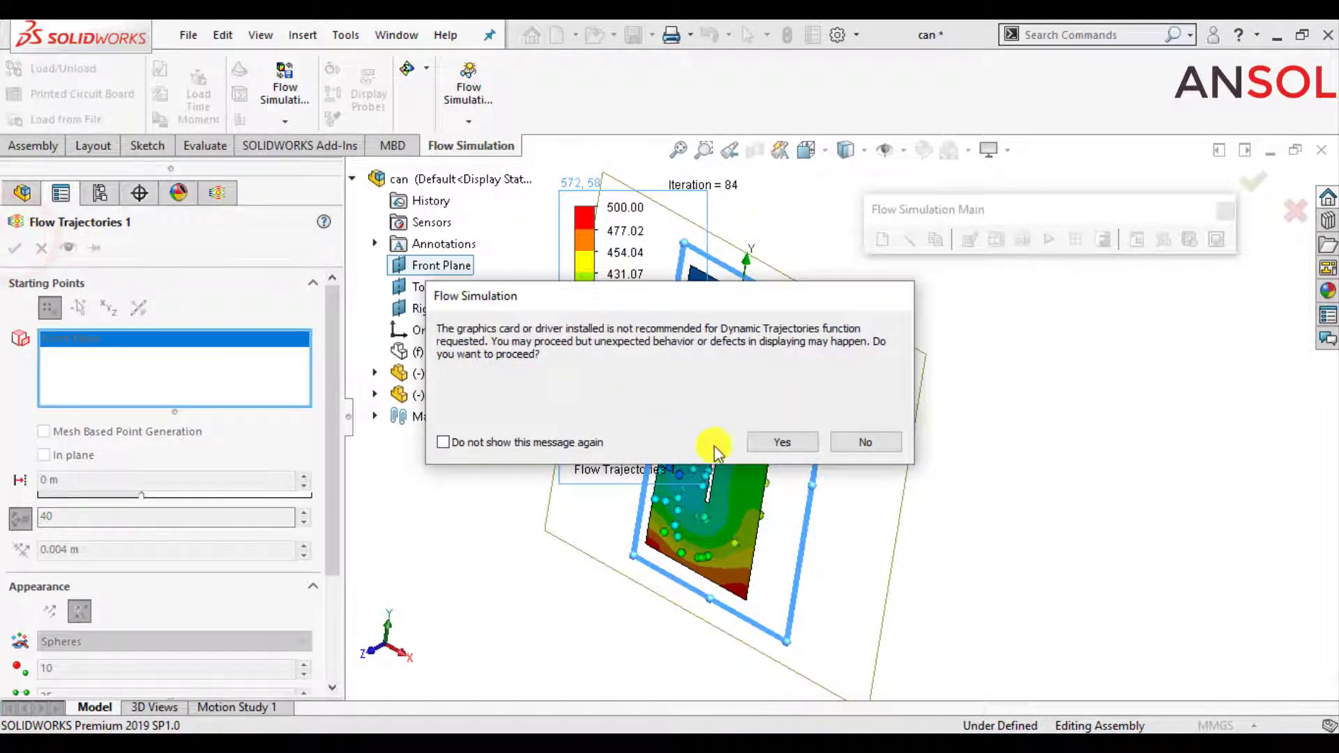
click(791, 441)
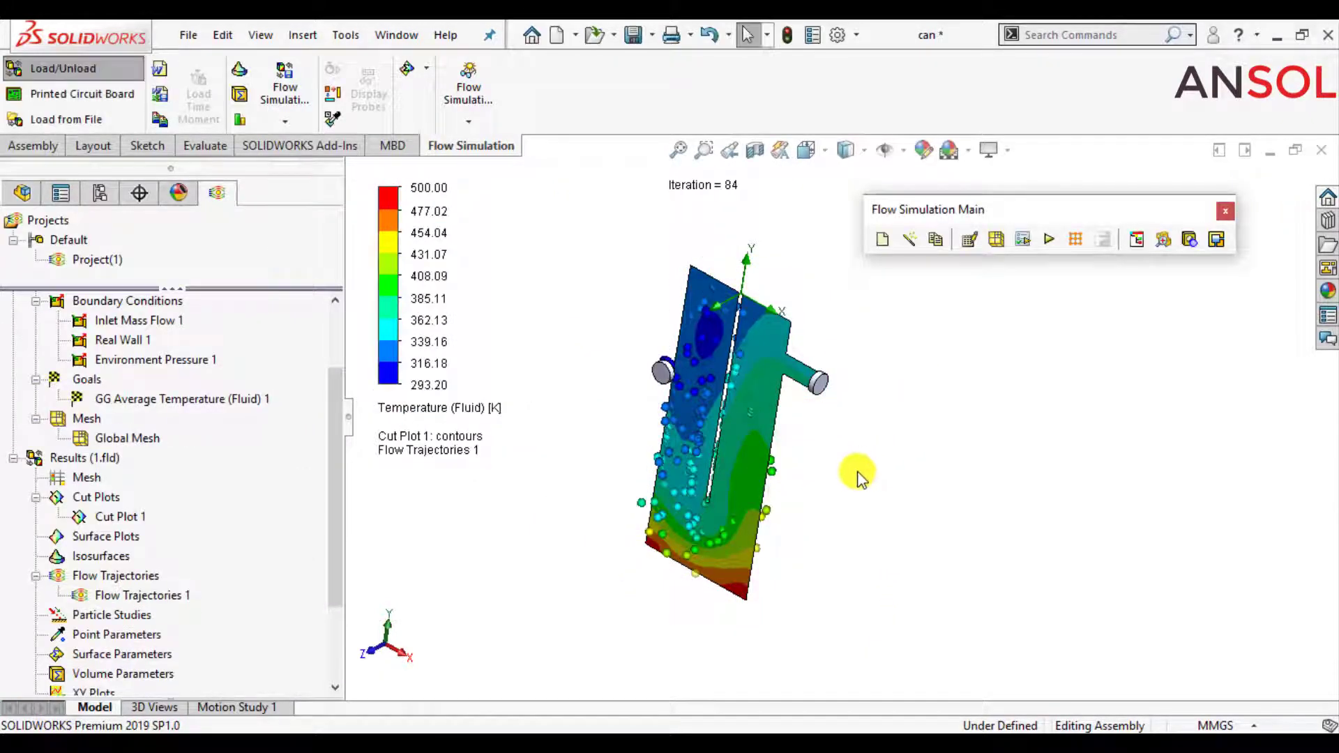
middle_drag(868, 445, 818, 496)
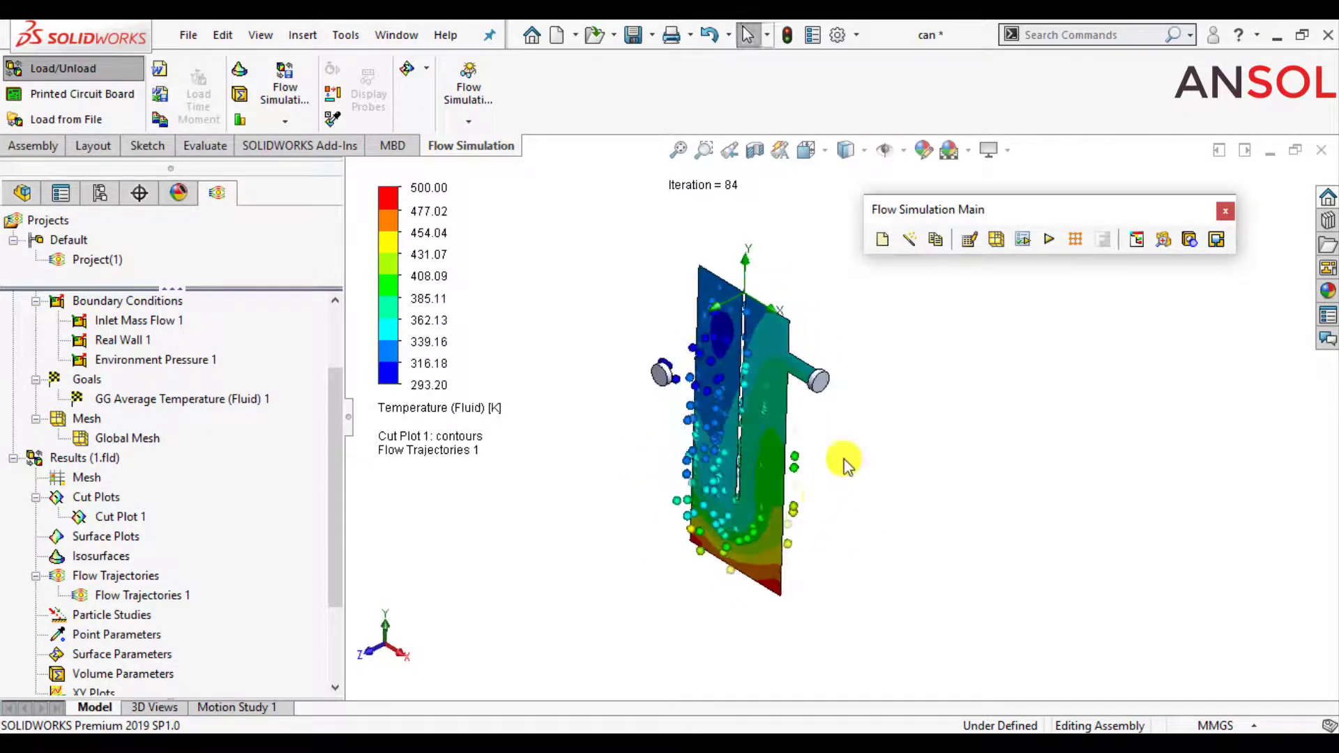
- Close the floating Flow Simulation Main toolbar and play the flow trajectories with the increased number of points
click(1226, 213)
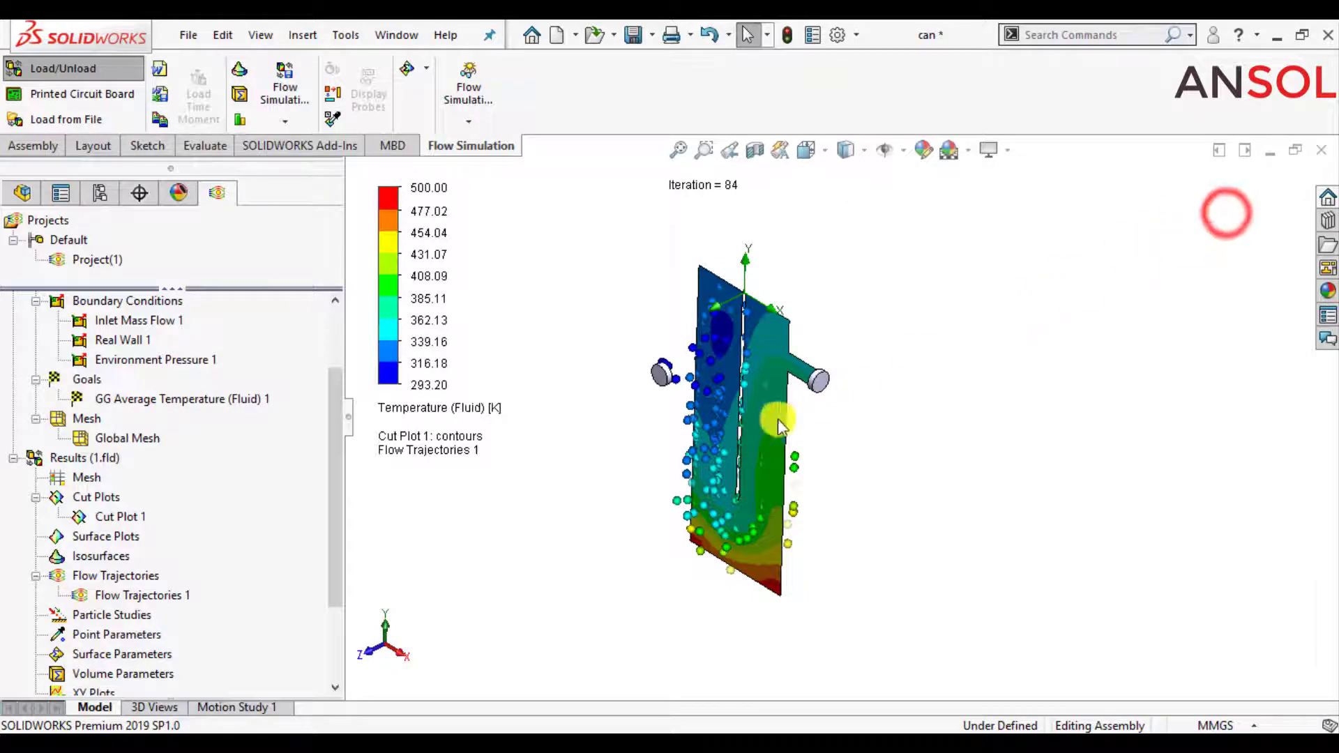
right_click(108, 601)
click(155, 406)
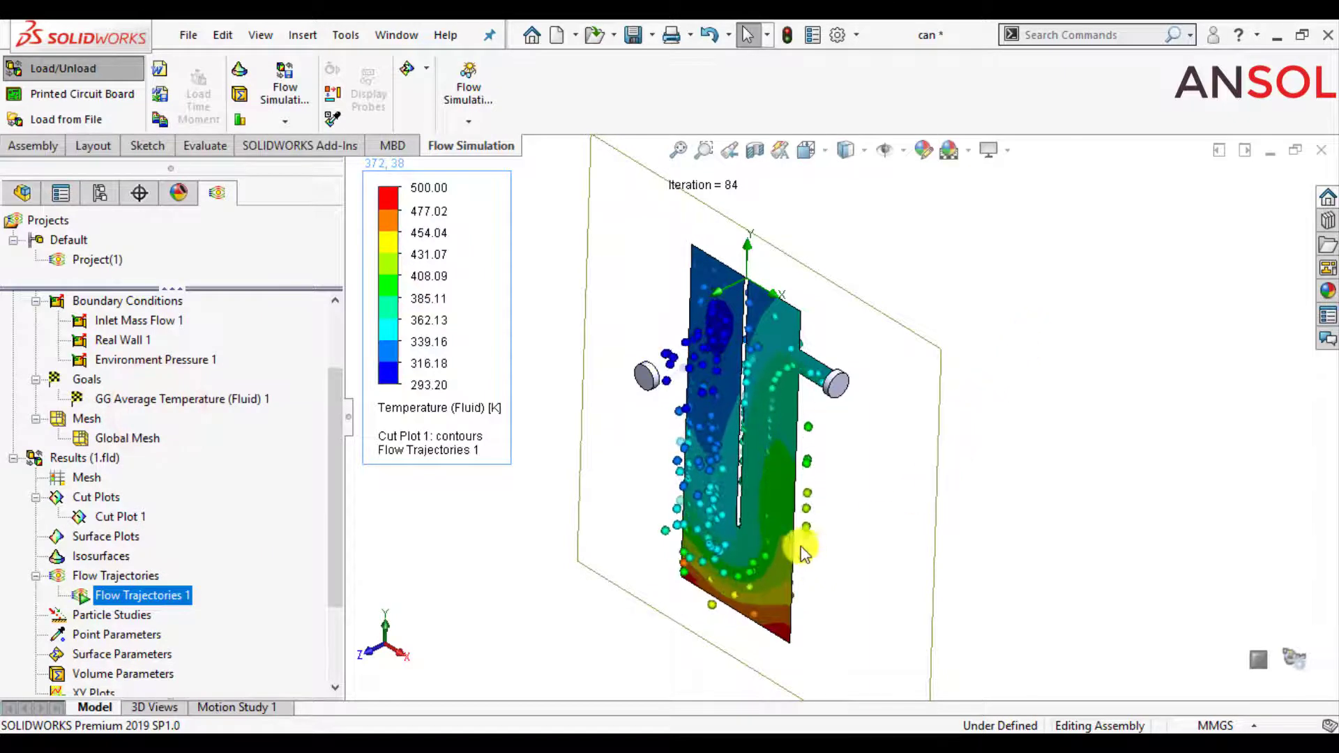
- Examine the animated spheres along the flow path from the inlet around the divider to the outlet
scroll(764, 487, down, 2)
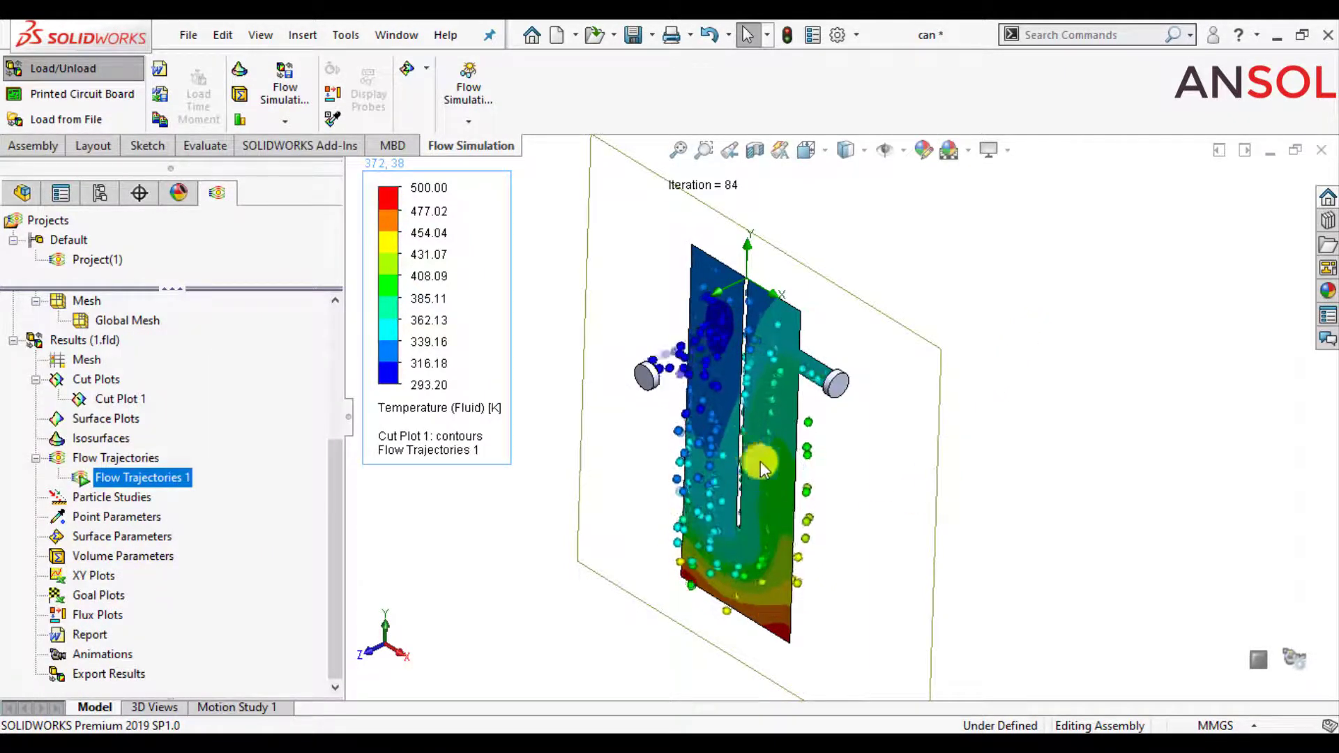
click(862, 490)
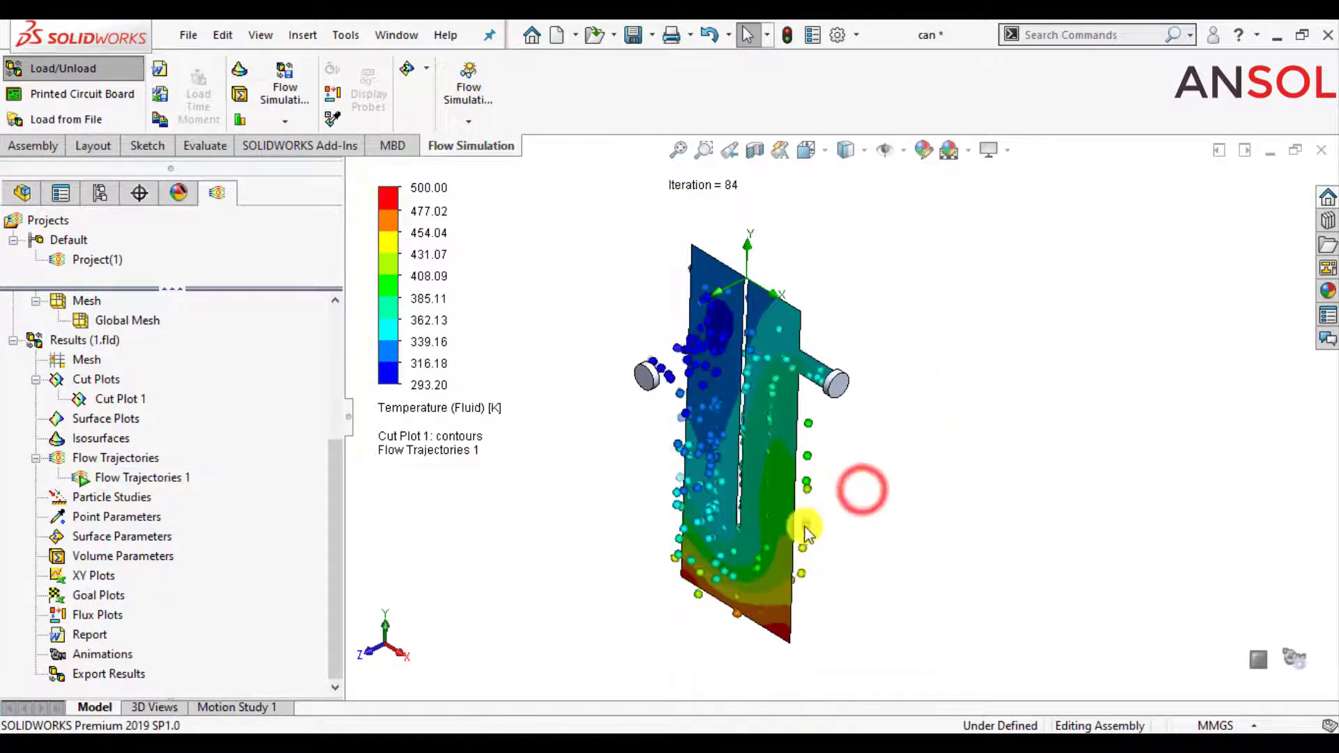
scroll(800, 523, down, 2)
scroll(809, 510, up, 2)
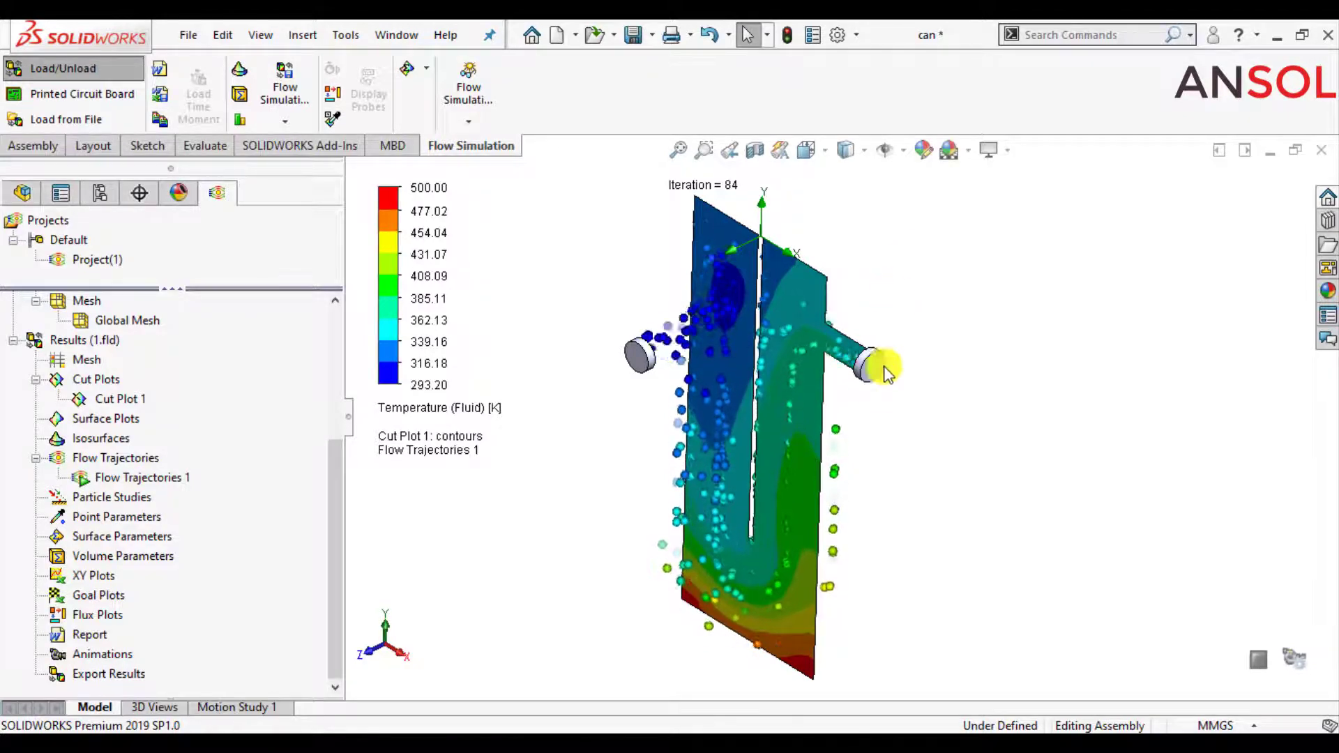
scroll(863, 418, down, 1)
middle_drag(863, 419, 897, 406)
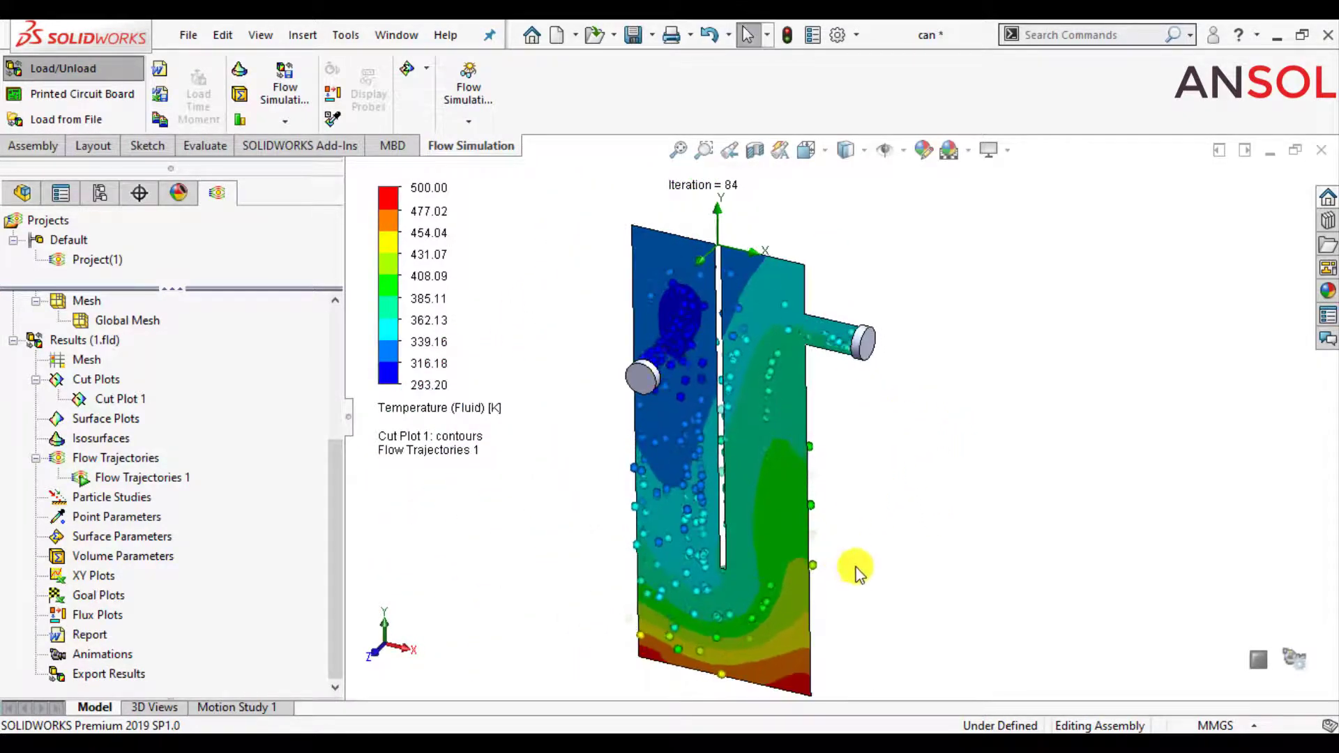
scroll(865, 613, down, 2)
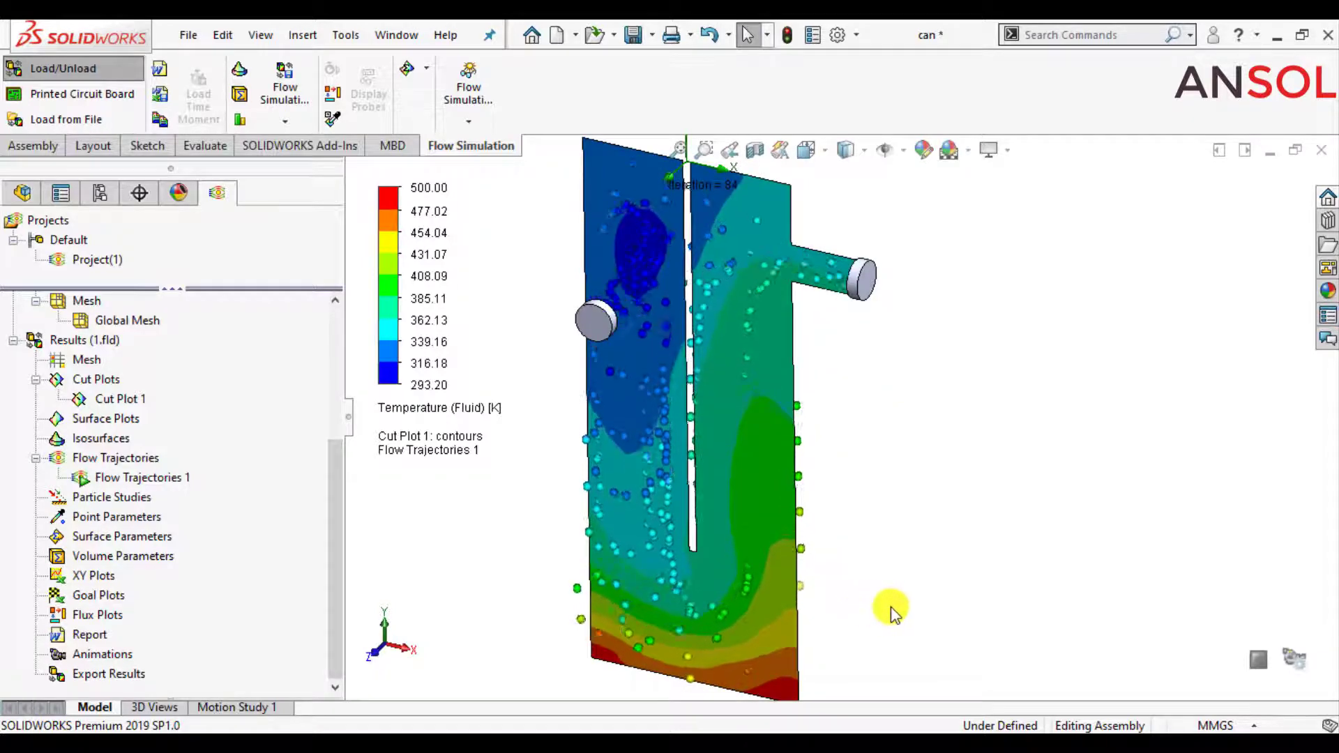
scroll(893, 612, up, 2)
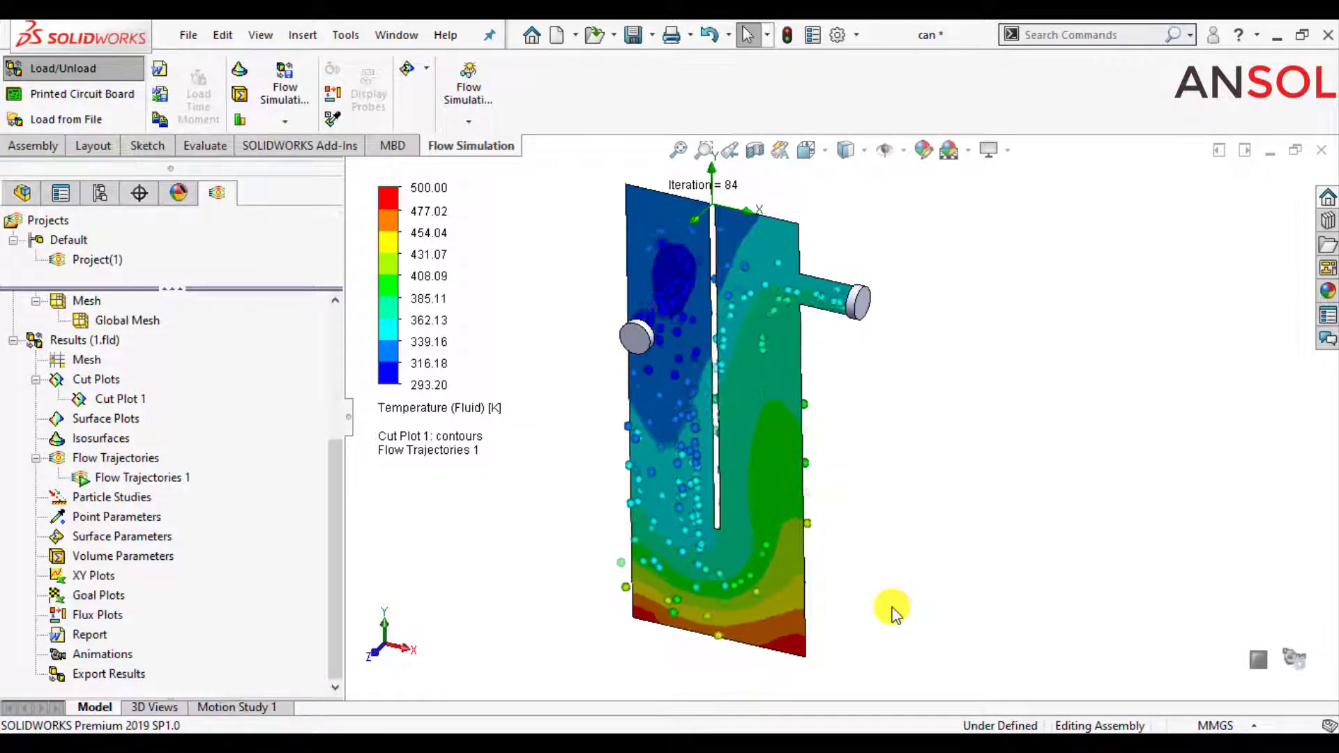
- Stop the flow trajectories animation and clear the selection
right_click(144, 479)
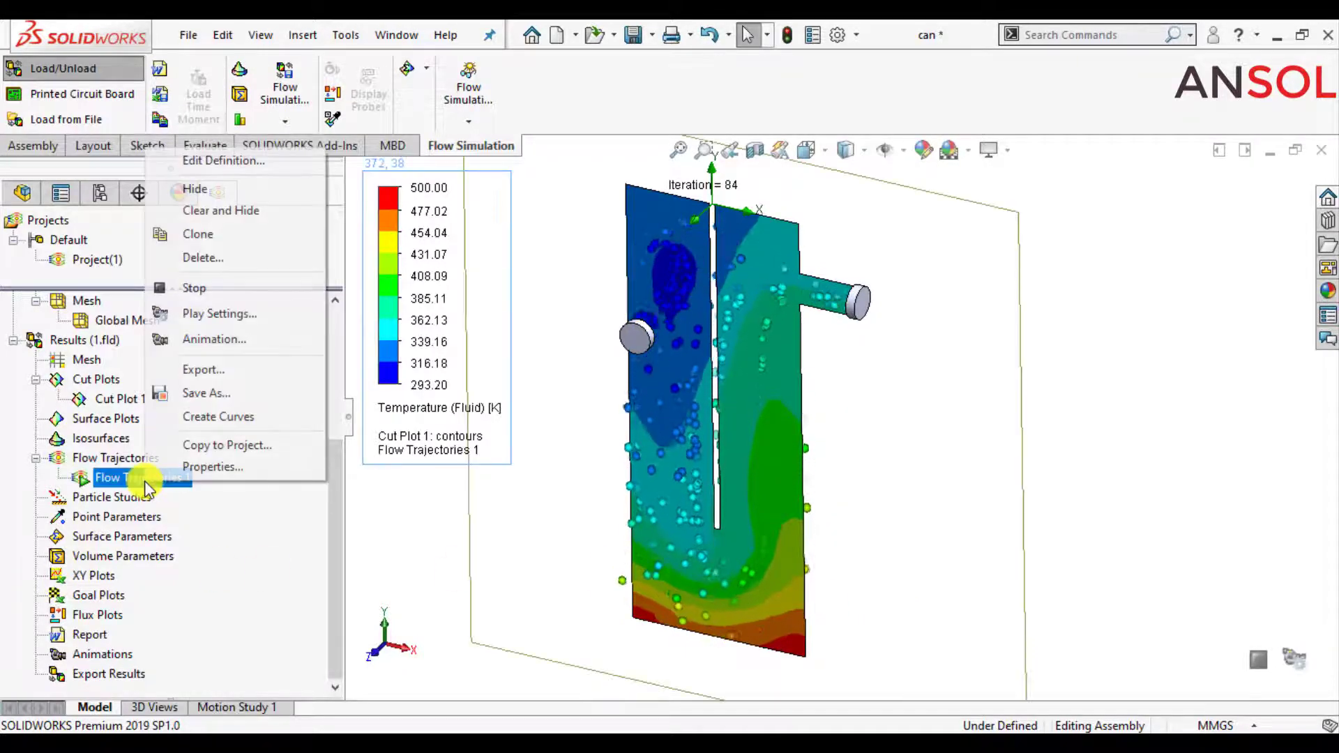
click(203, 287)
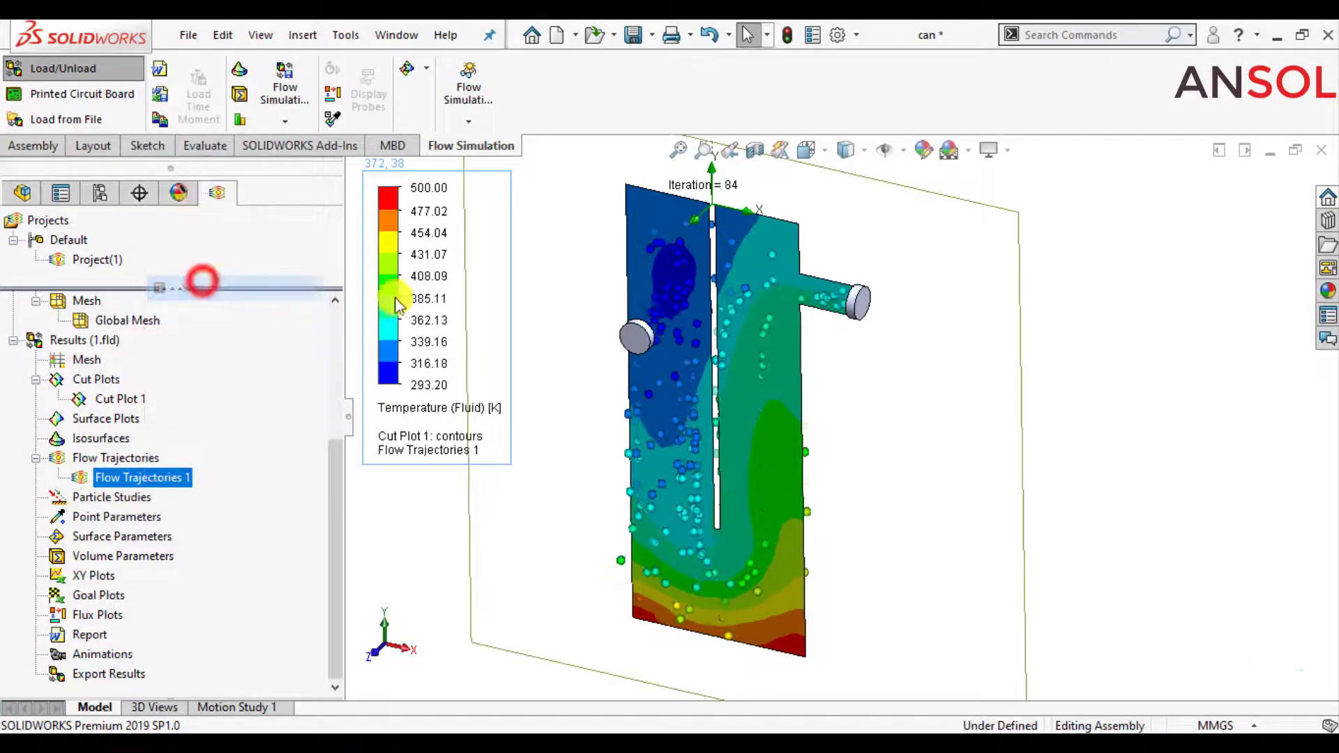
click(435, 592)
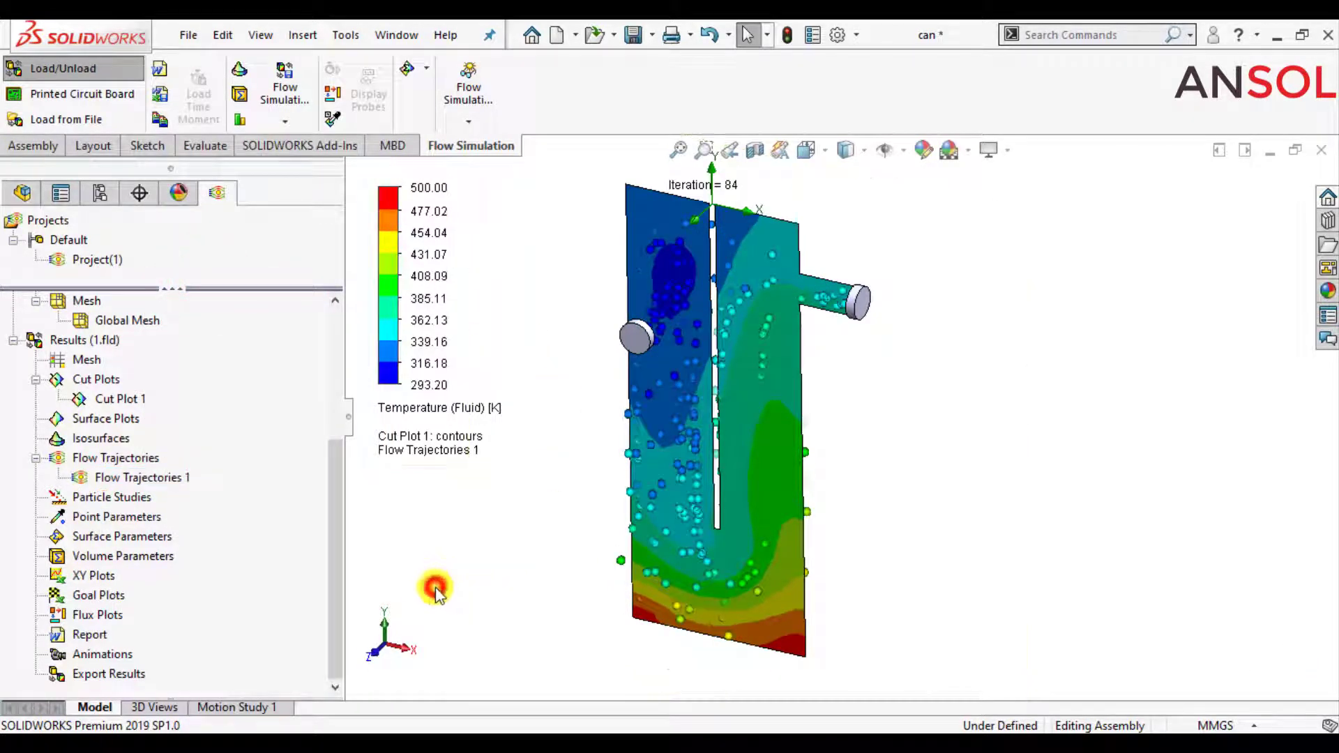
- Orient the can to the front view and fit the temperature cut plot in view
click(827, 150)
click(835, 237)
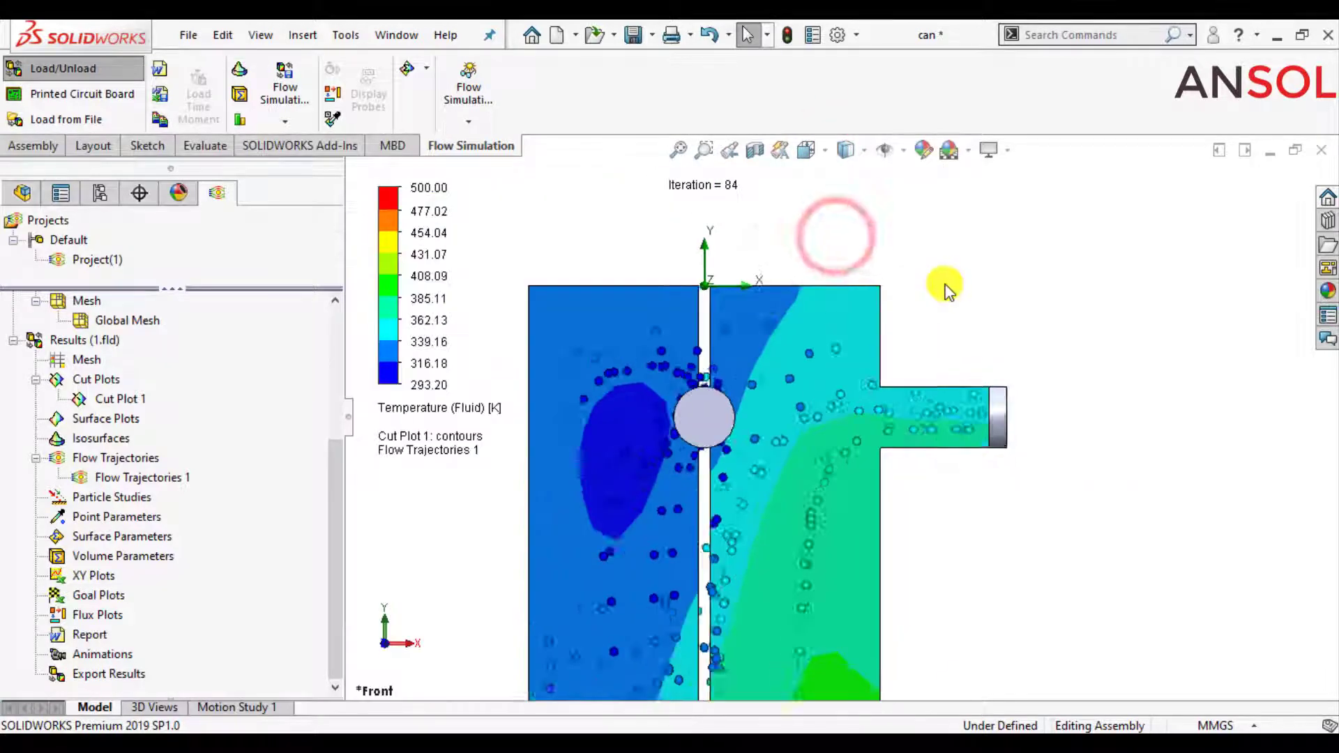
scroll(942, 293, up, 6)
scroll(813, 638, down, 2)
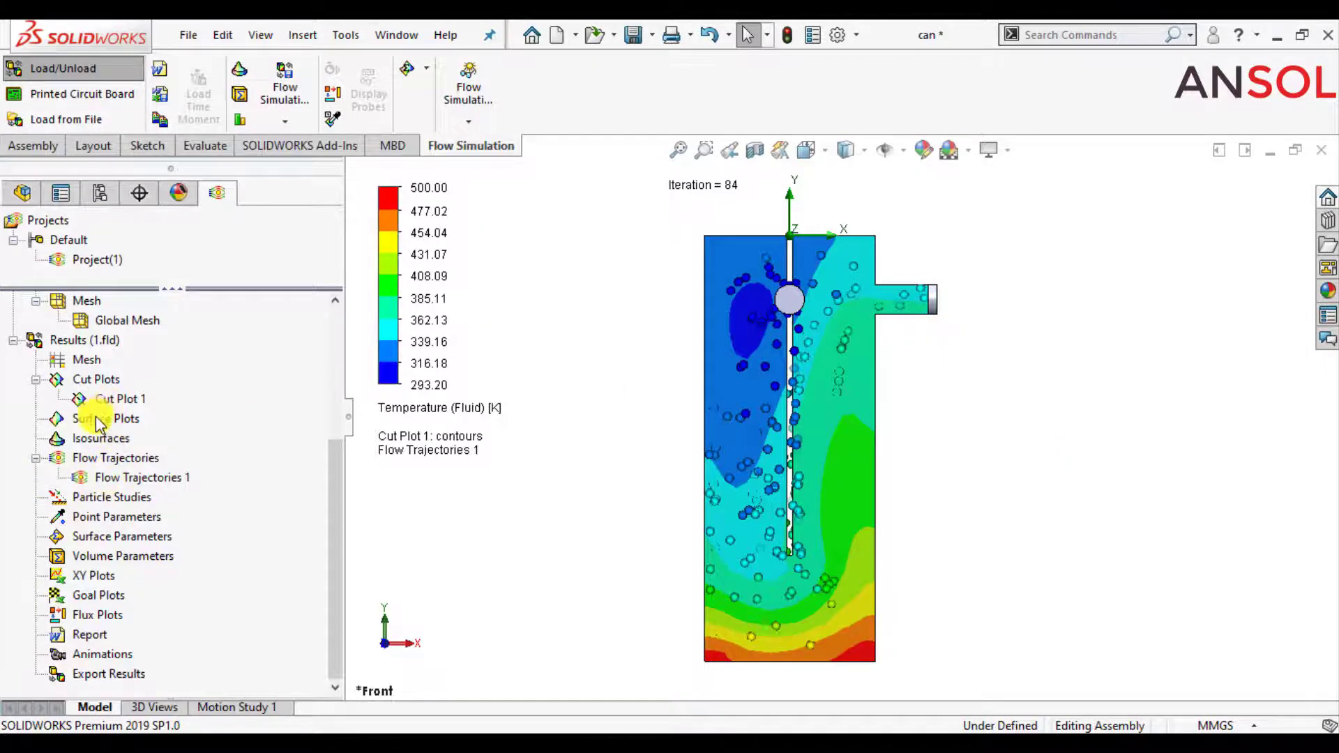
- Insert a surface plot with fluid temperature contours on the inner face of the in lid closing the side pipe
click(135, 427)
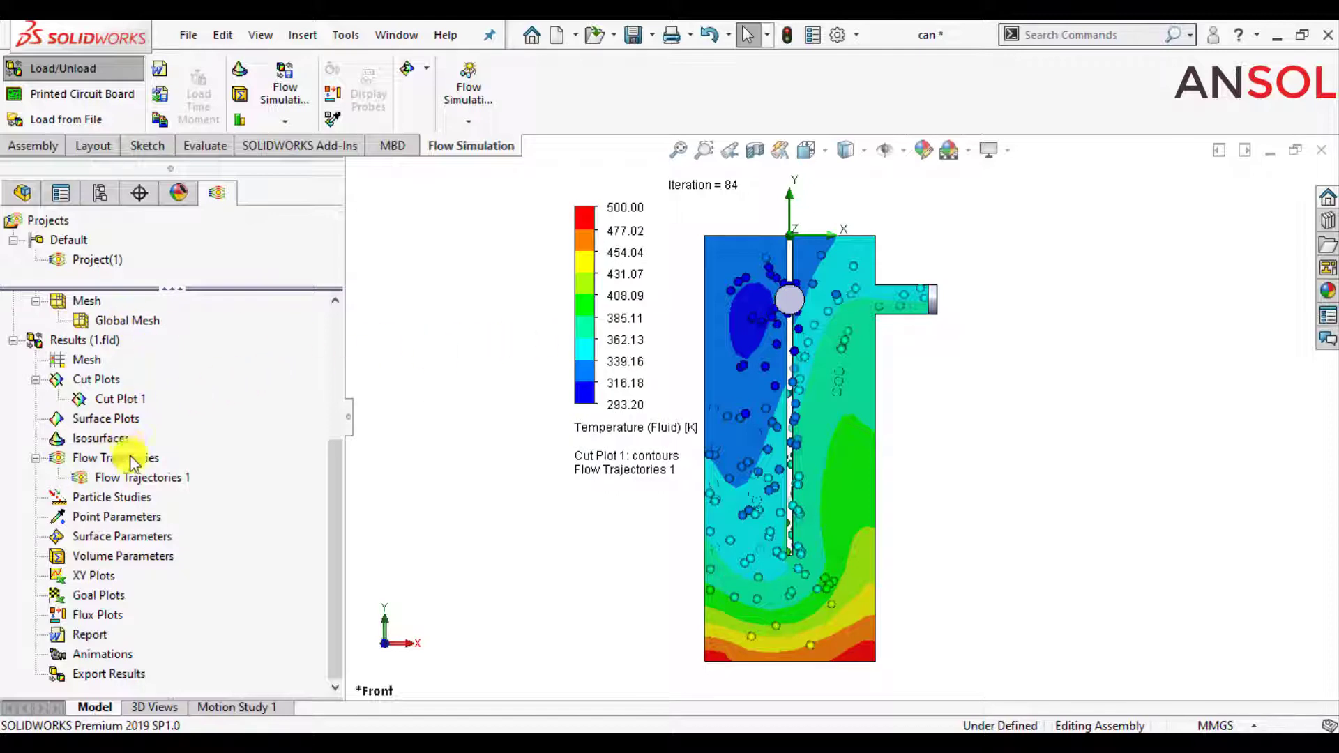
middle_drag(762, 383, 825, 395)
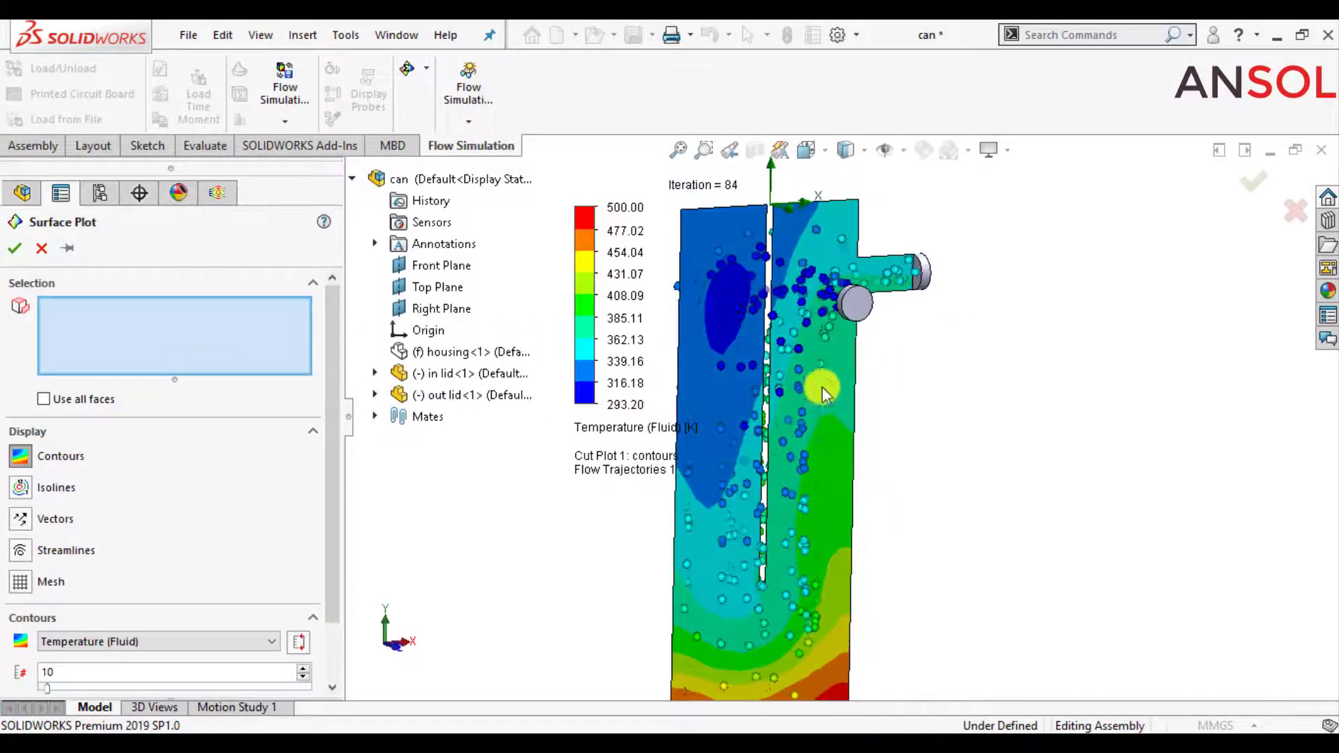
scroll(872, 293, down, 3)
click(1003, 285)
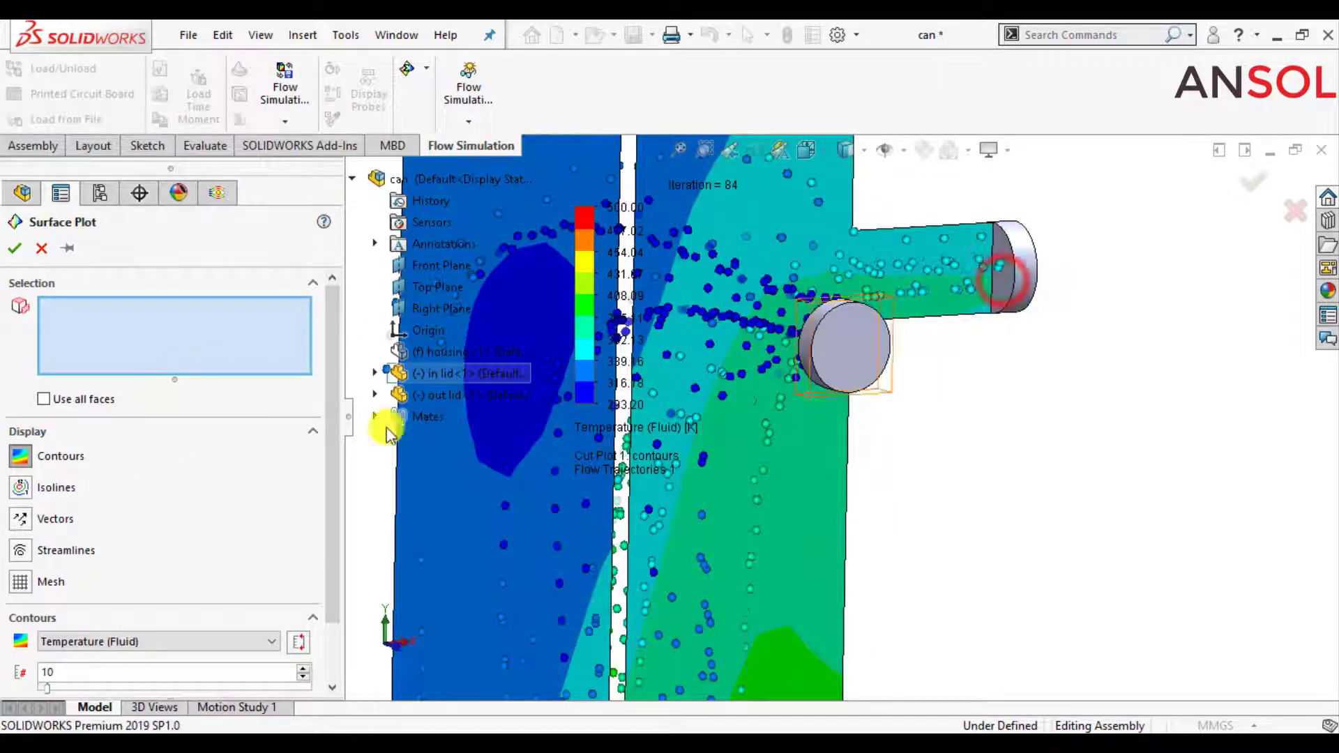
click(112, 328)
click(1004, 272)
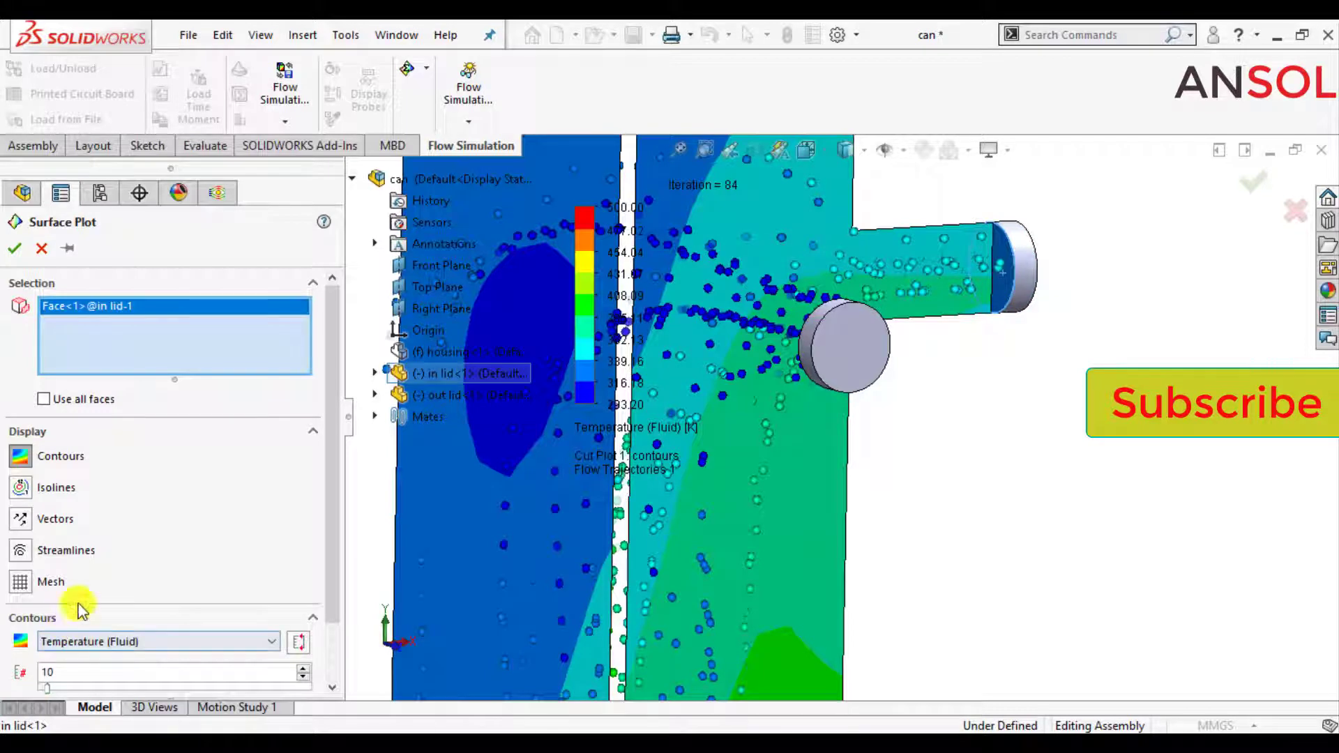
click(15, 248)
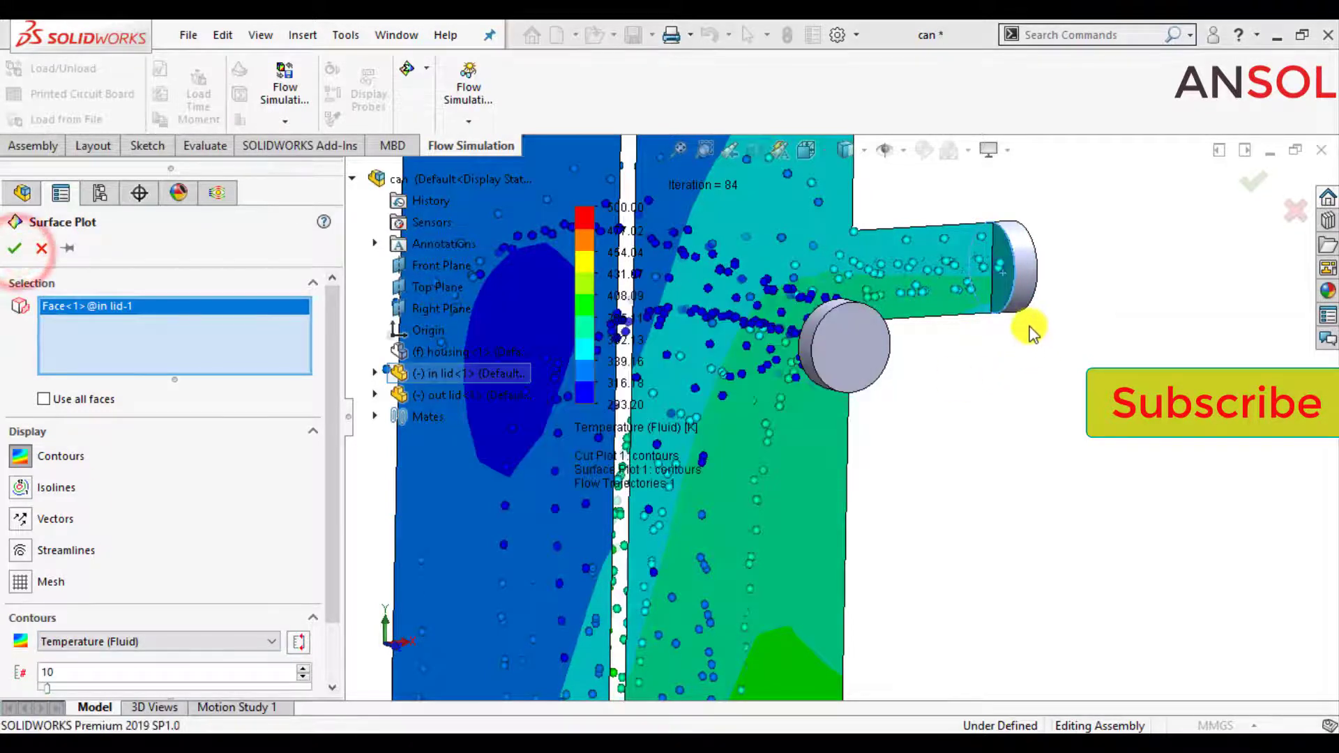
- Show the maximum of the side pipe's surface plot and place its callout beside the pipe end
scroll(1021, 284, down, 3)
scroll(1030, 287, up, 8)
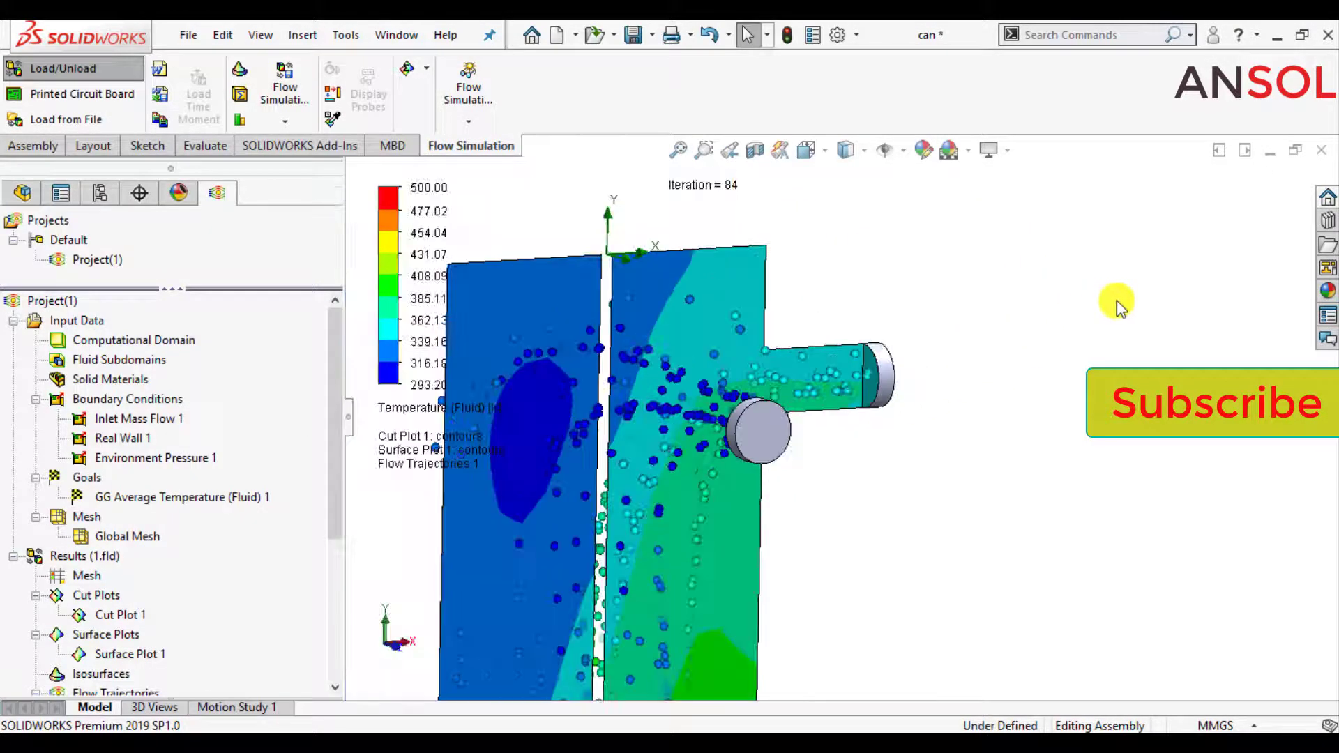
scroll(844, 424, down, 8)
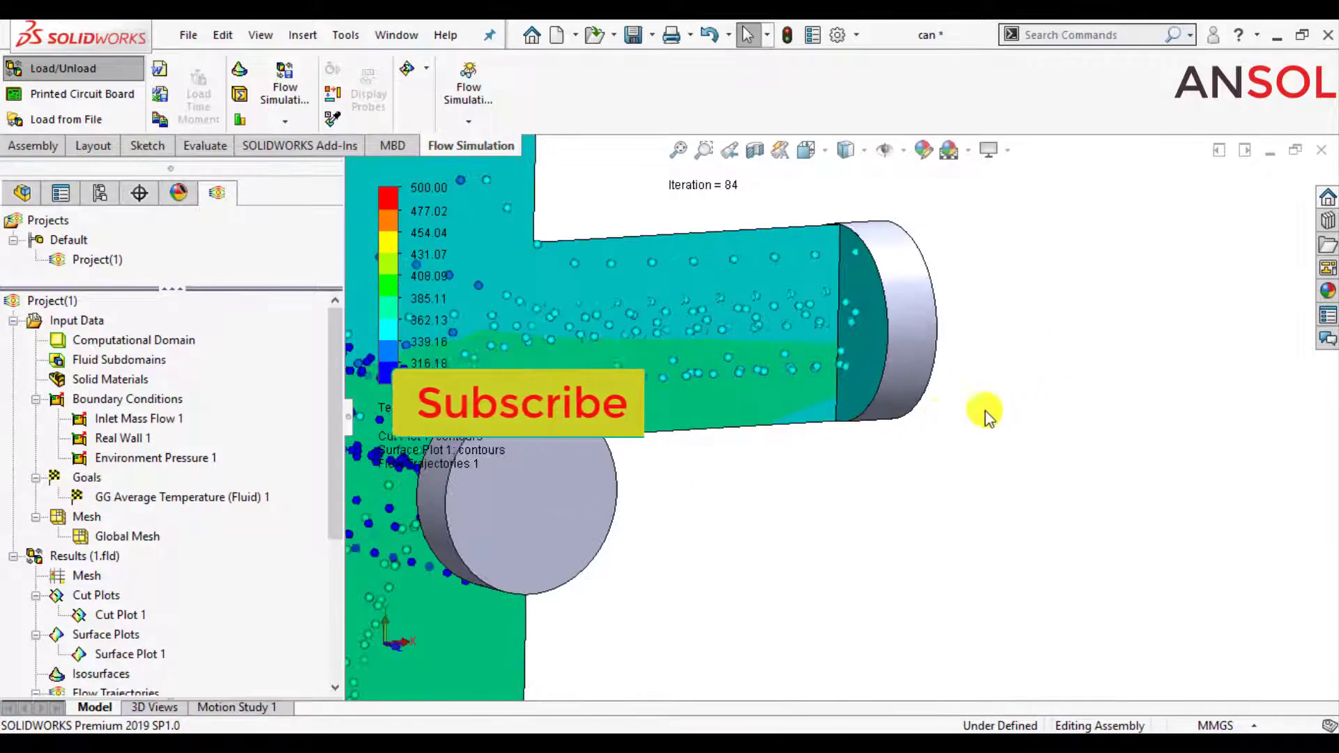
scroll(1088, 401, up, 6)
scroll(1136, 392, up, 3)
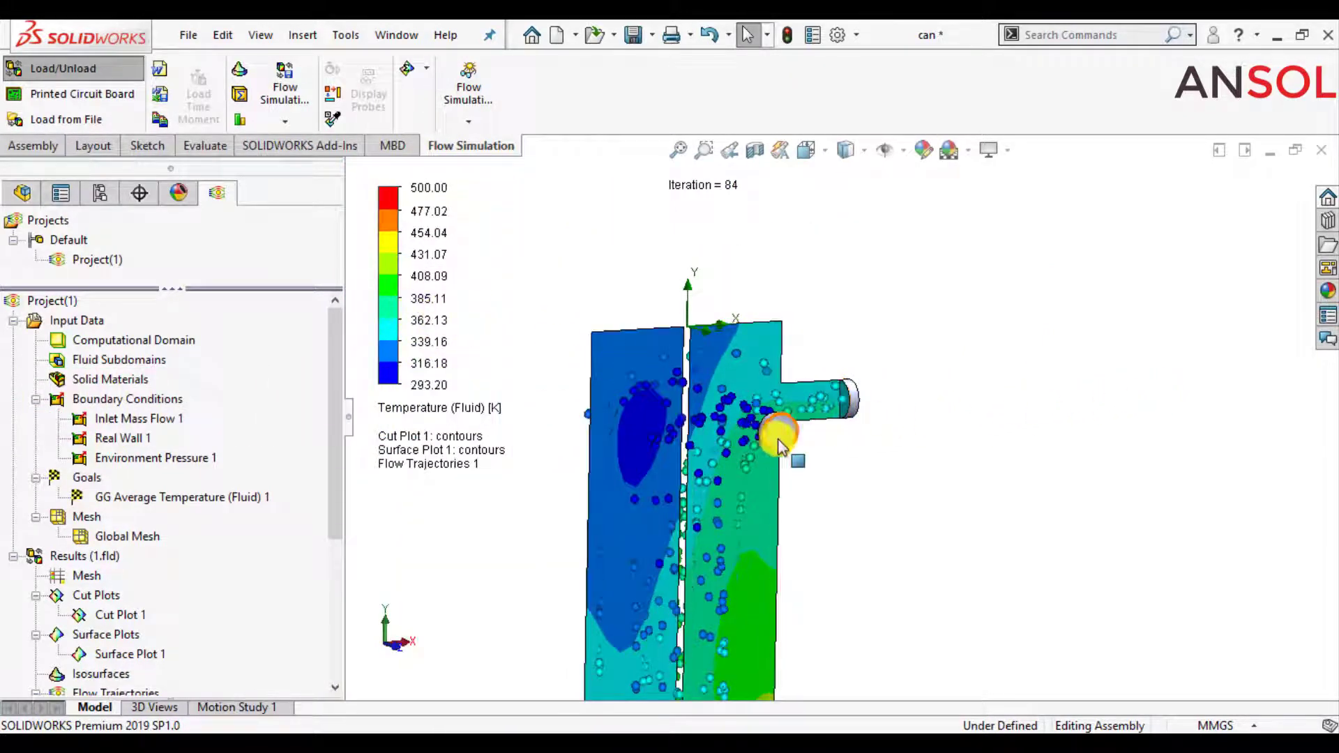
scroll(779, 442, down, 3)
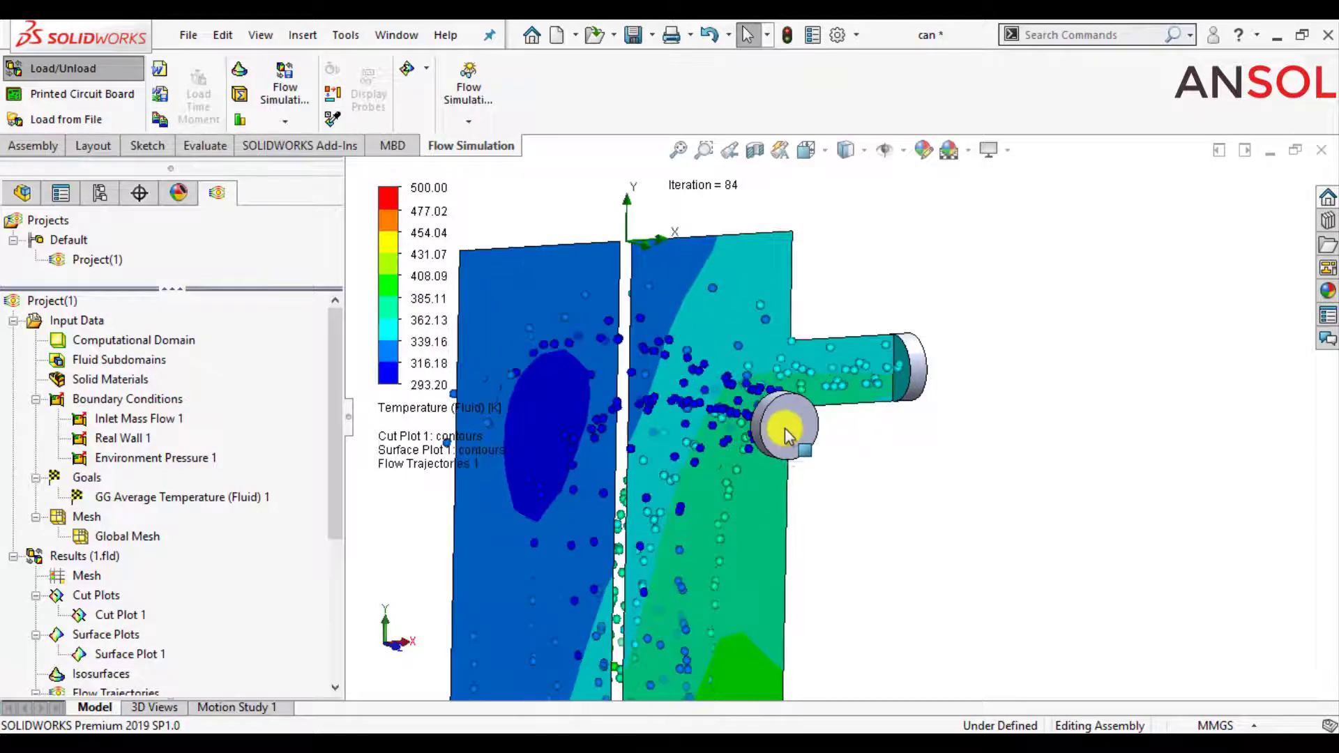
click(105, 616)
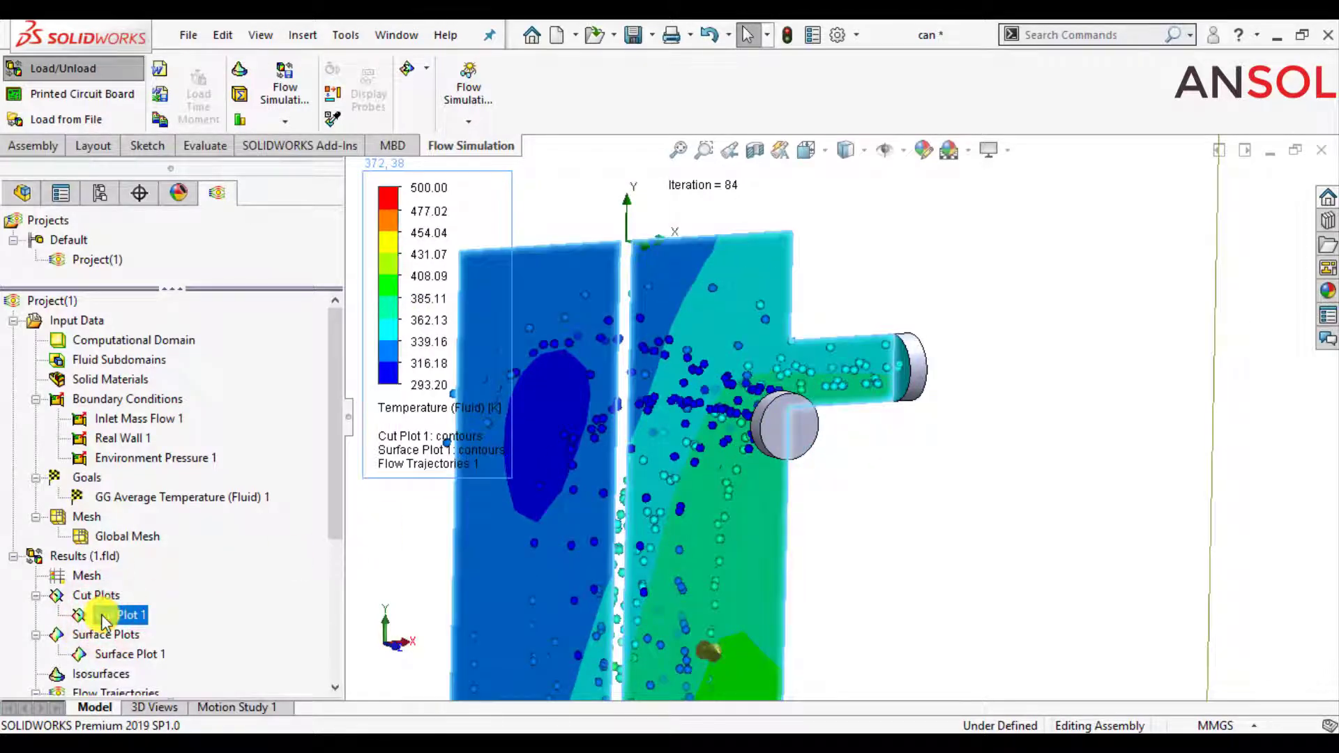
click(112, 654)
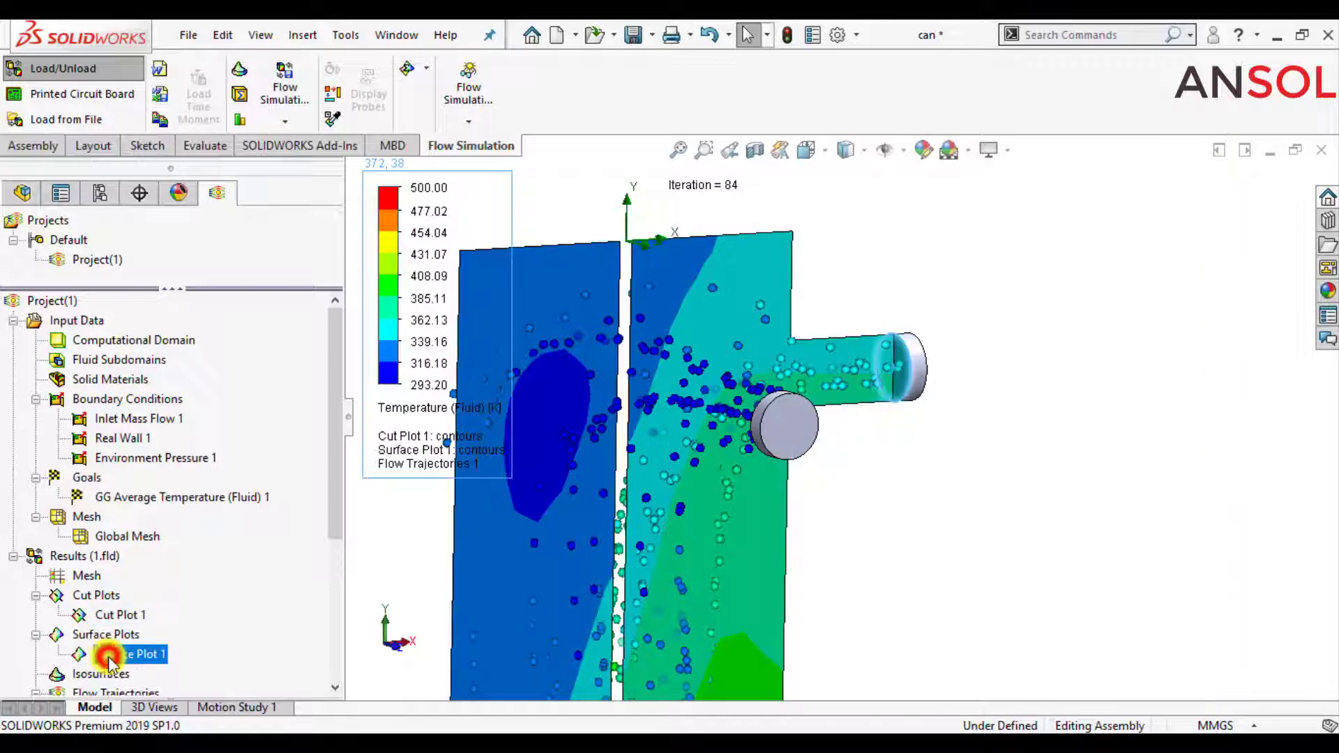
right_click(111, 654)
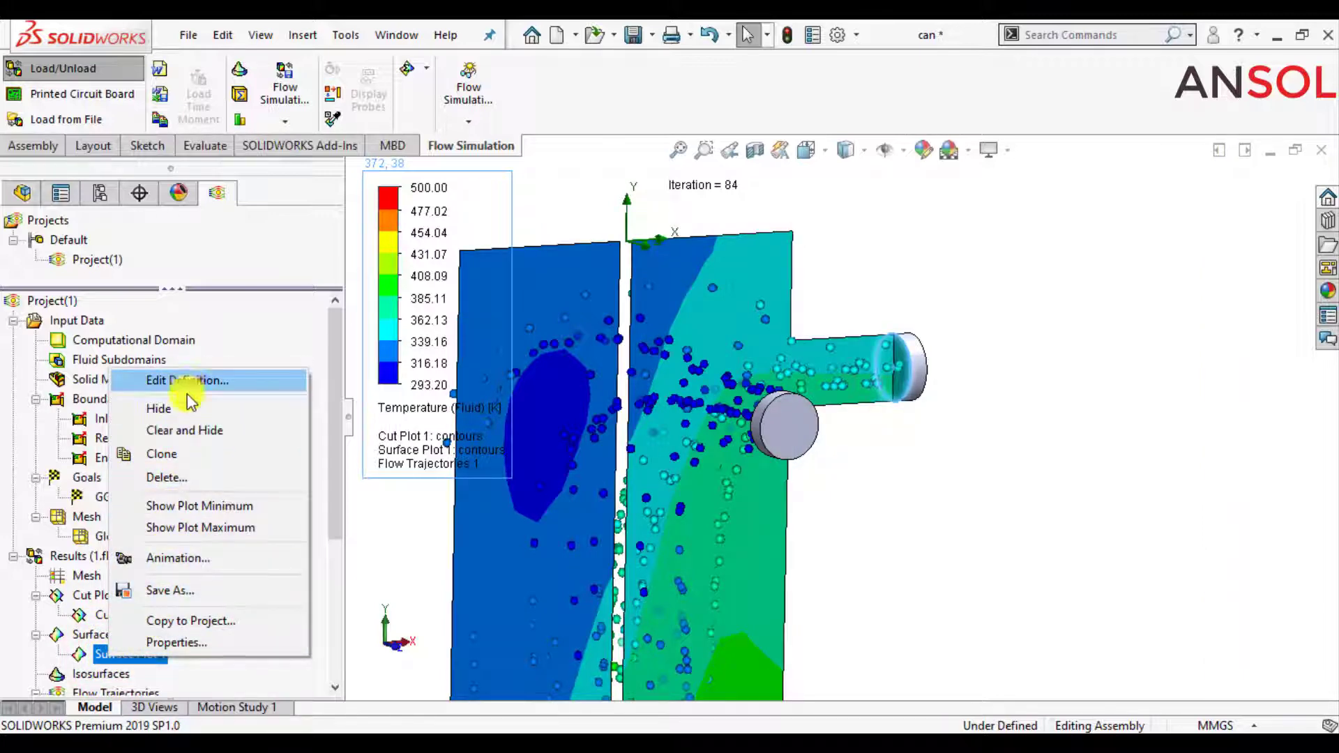
click(202, 524)
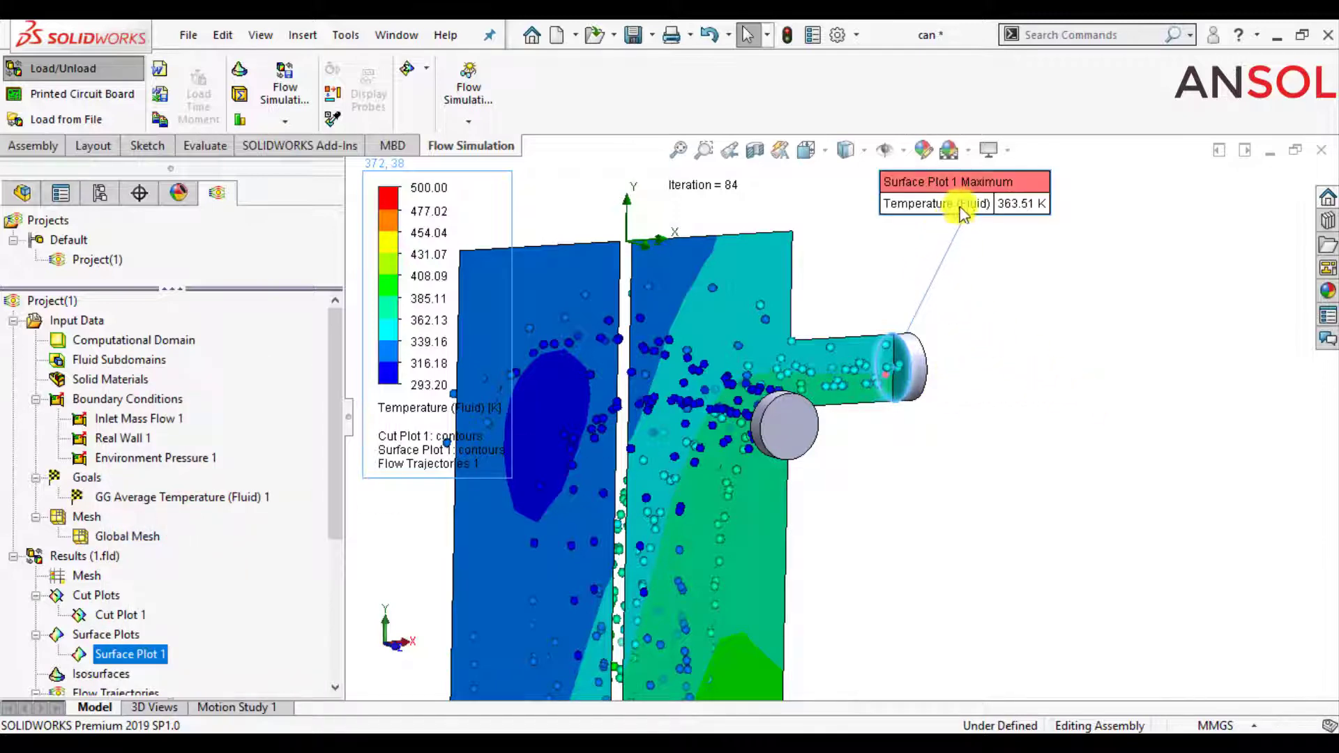
drag(966, 207, 1041, 309)
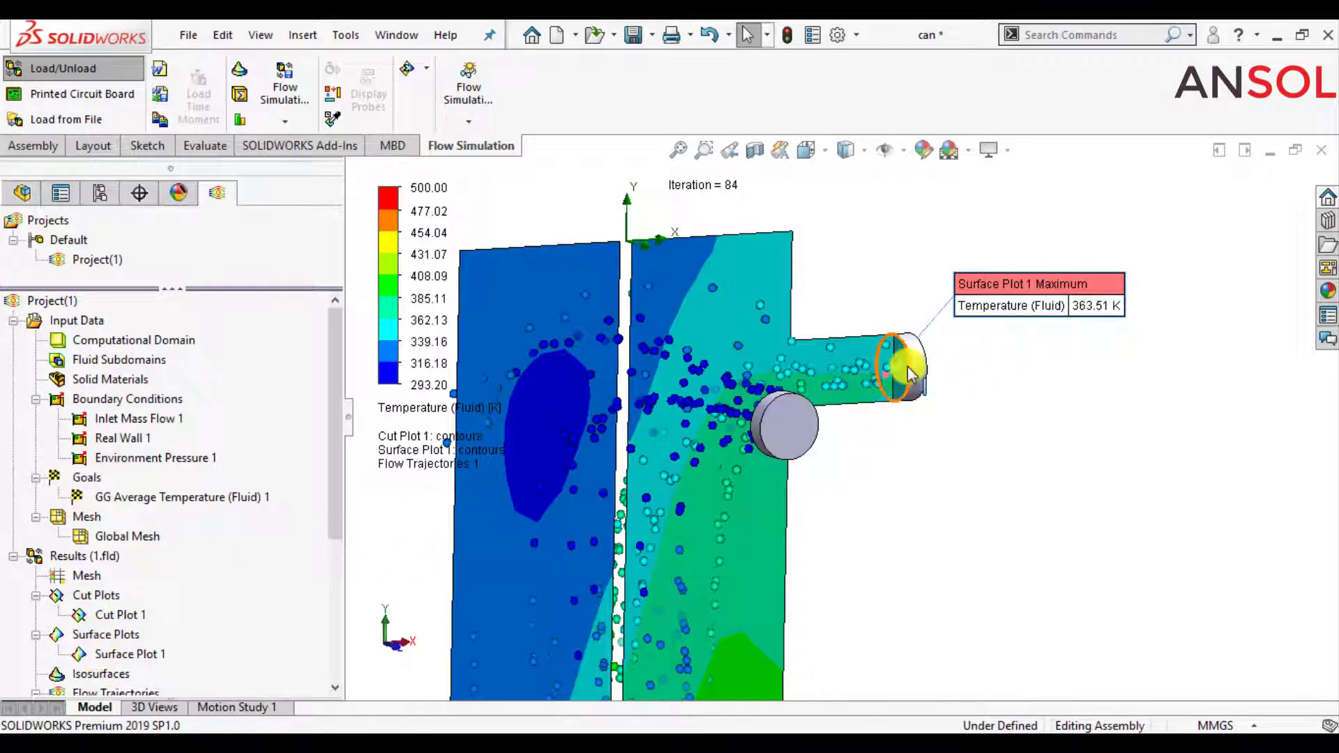
scroll(976, 377, up, 5)
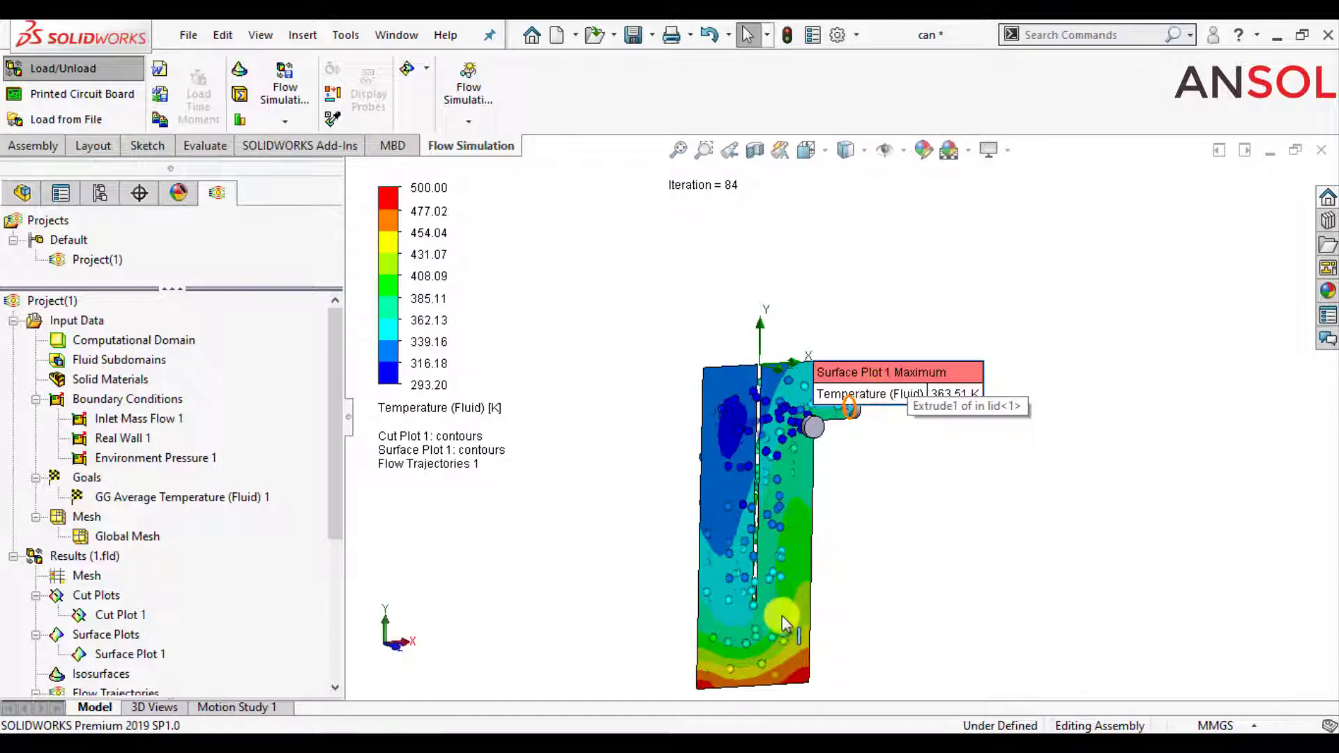
click(806, 149)
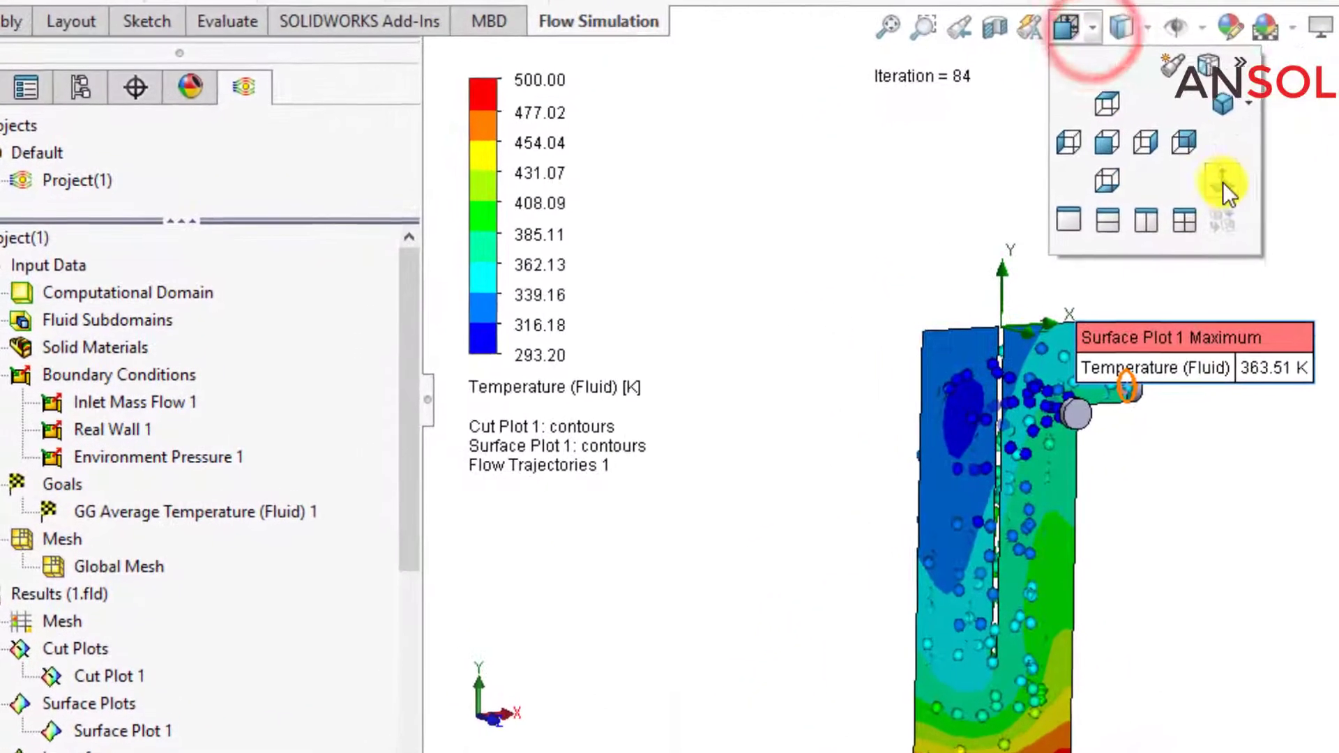
click(1224, 182)
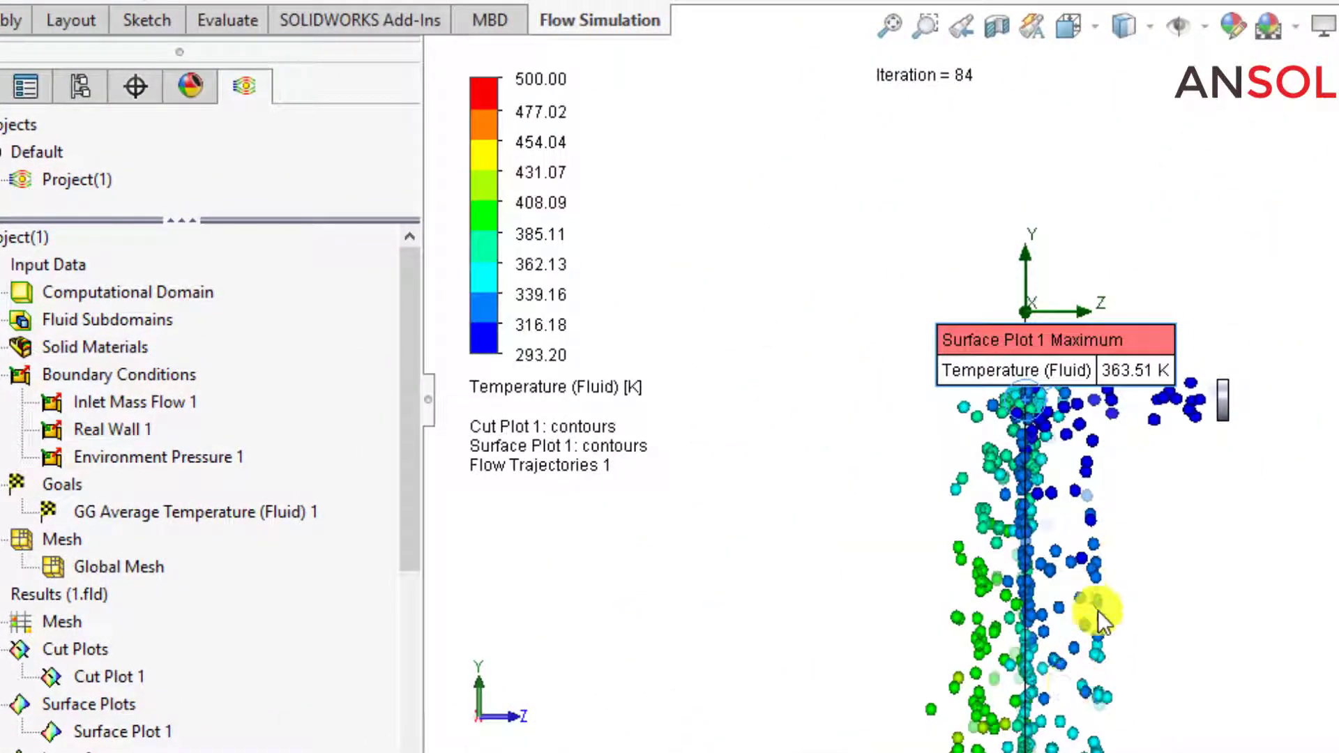
scroll(1100, 648, up, 2)
scroll(1102, 680, down, 2)
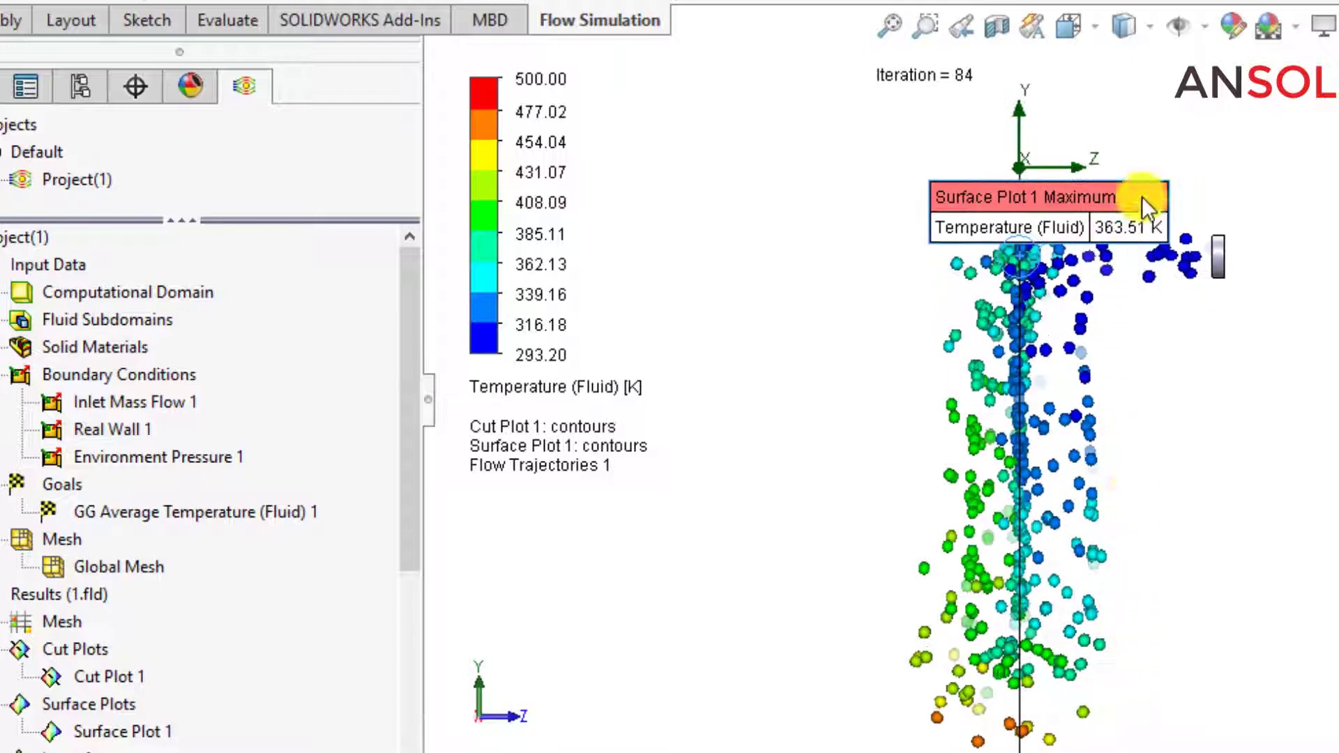
- Return to the front view and move the surface plot's maximum callout clear of the side pipe
click(1089, 40)
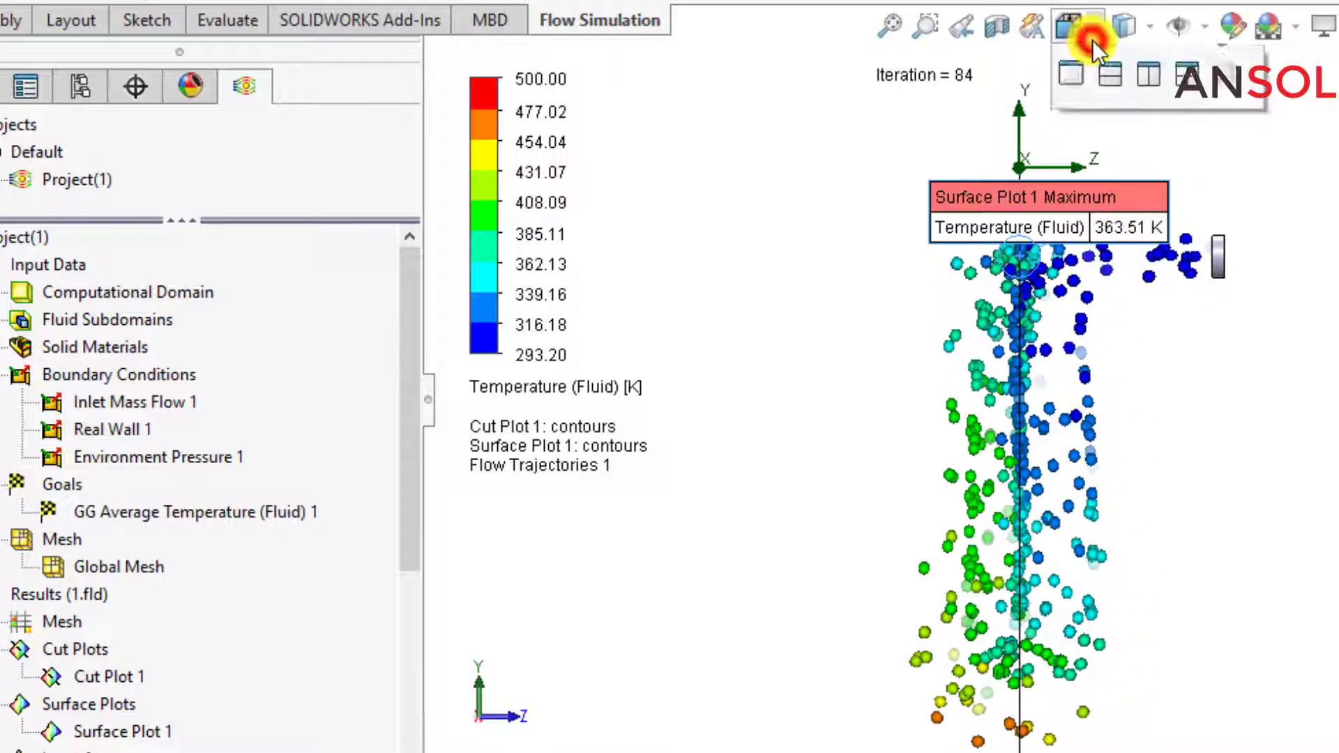
click(1108, 135)
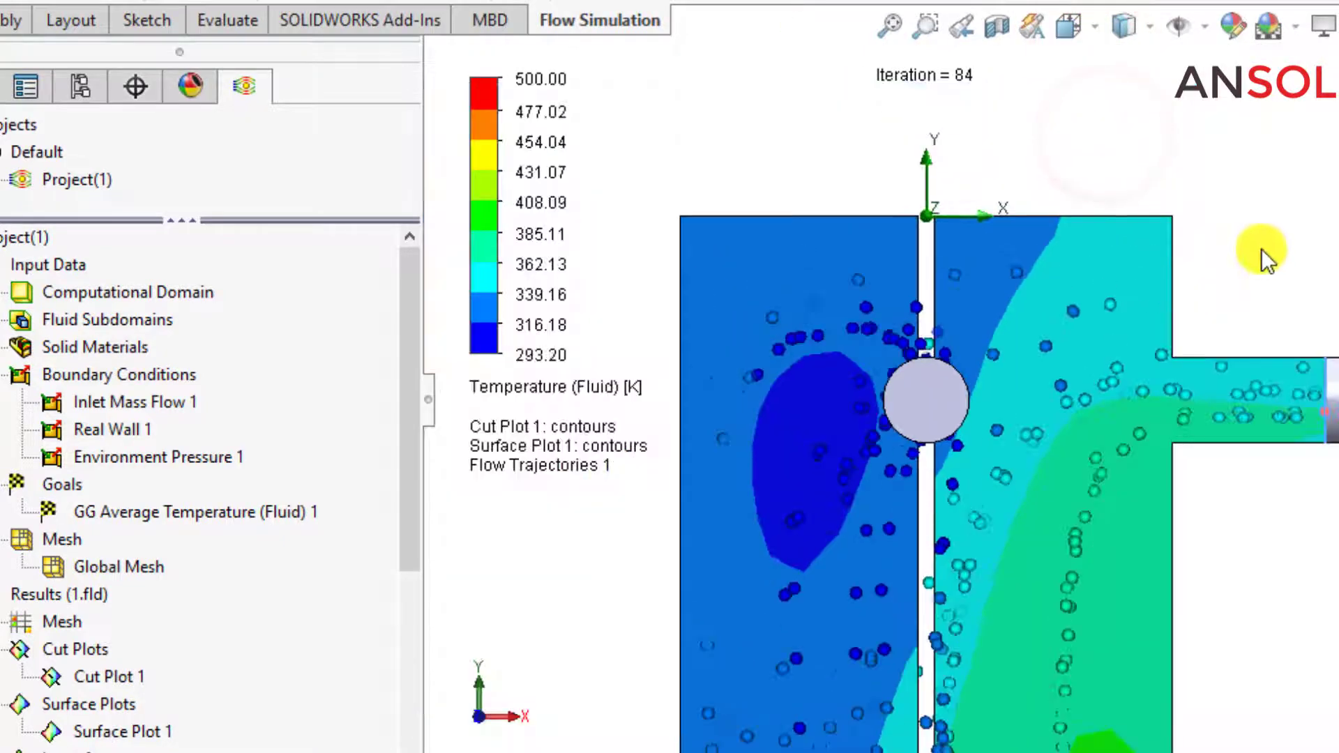
scroll(1115, 399, up, 5)
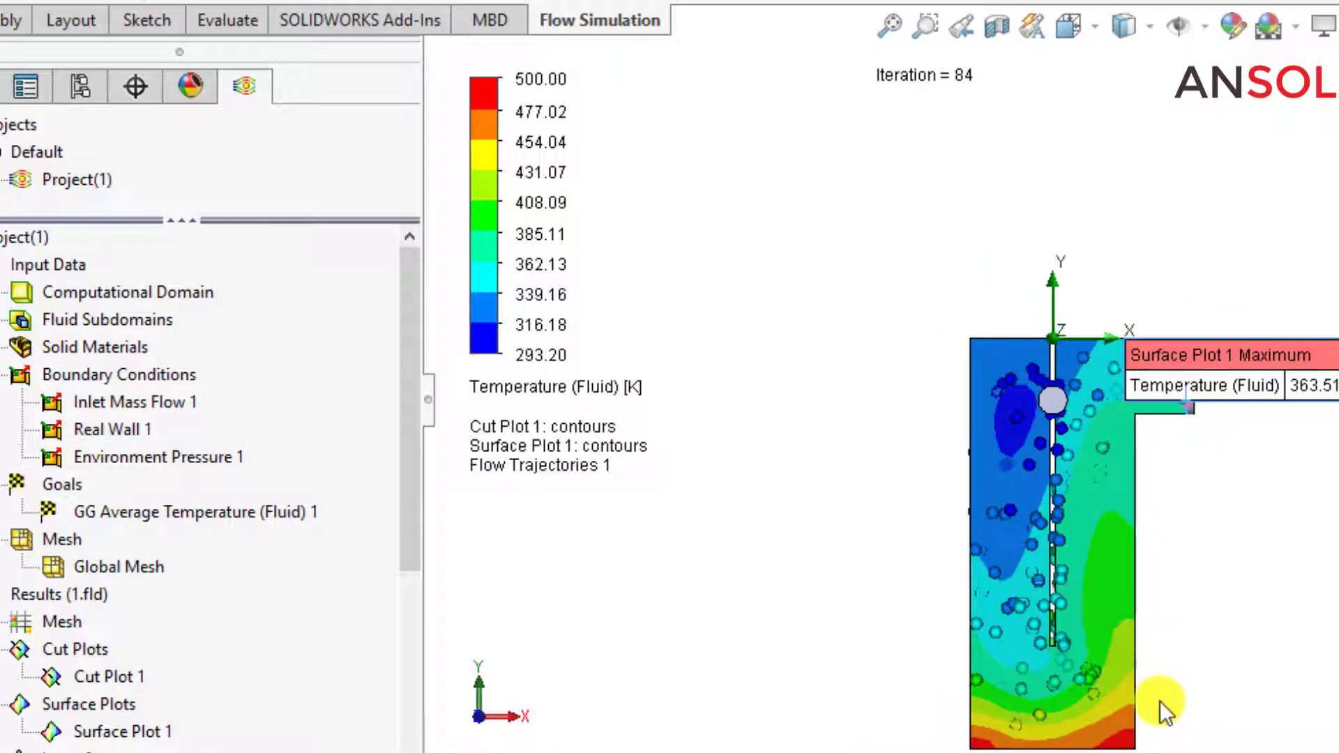
scroll(1161, 701, down, 2)
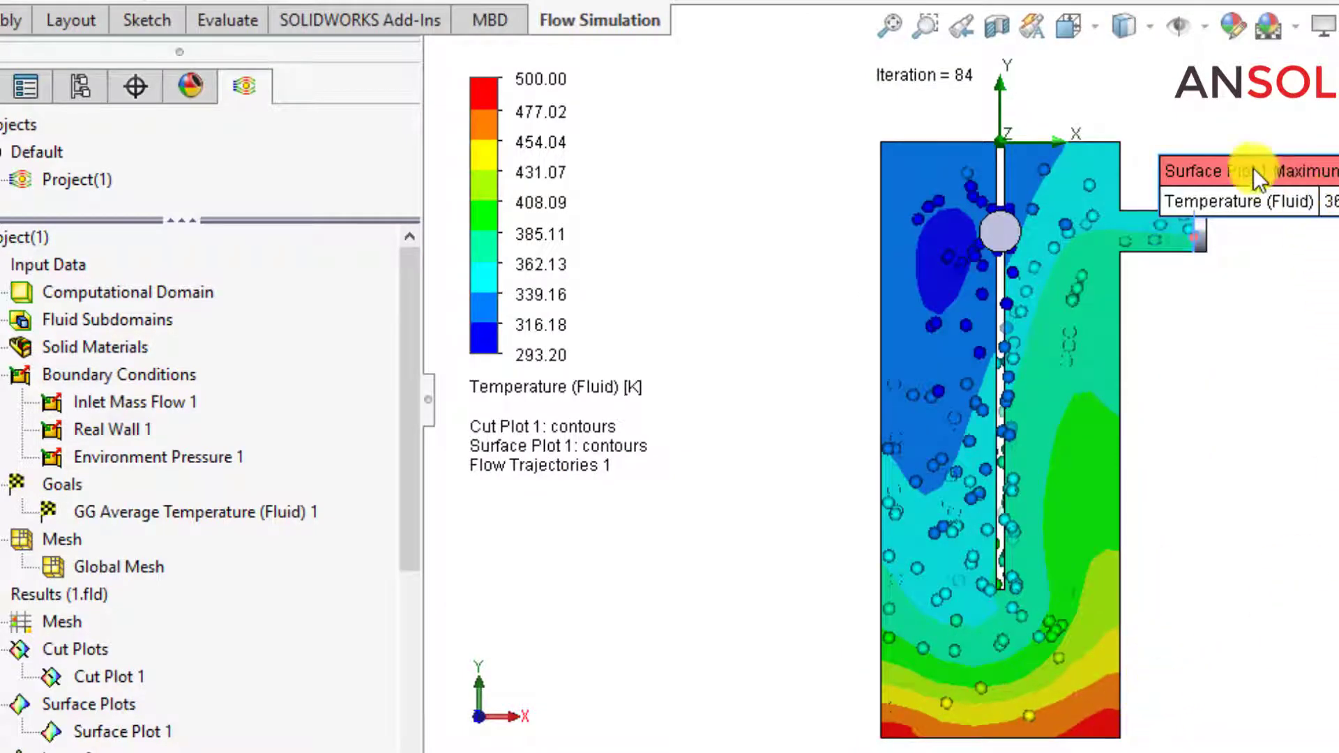
drag(1254, 167, 1338, 113)
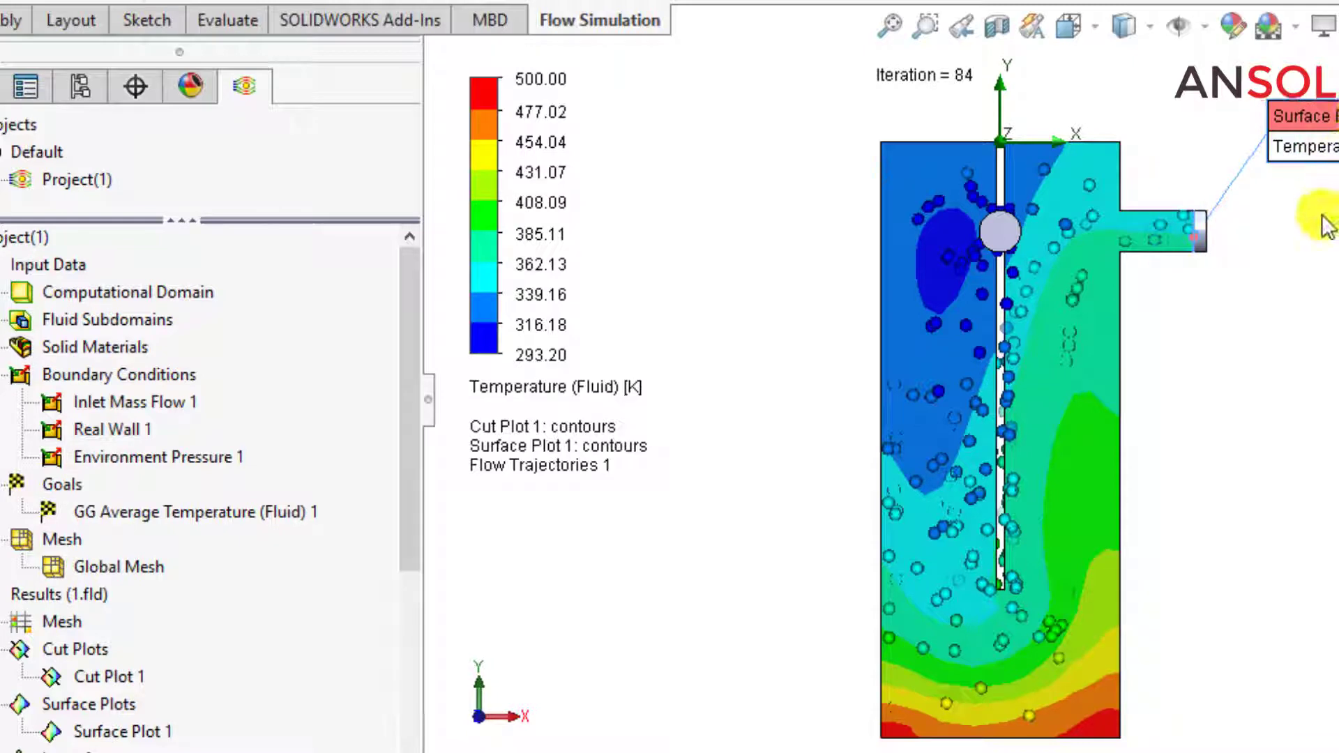